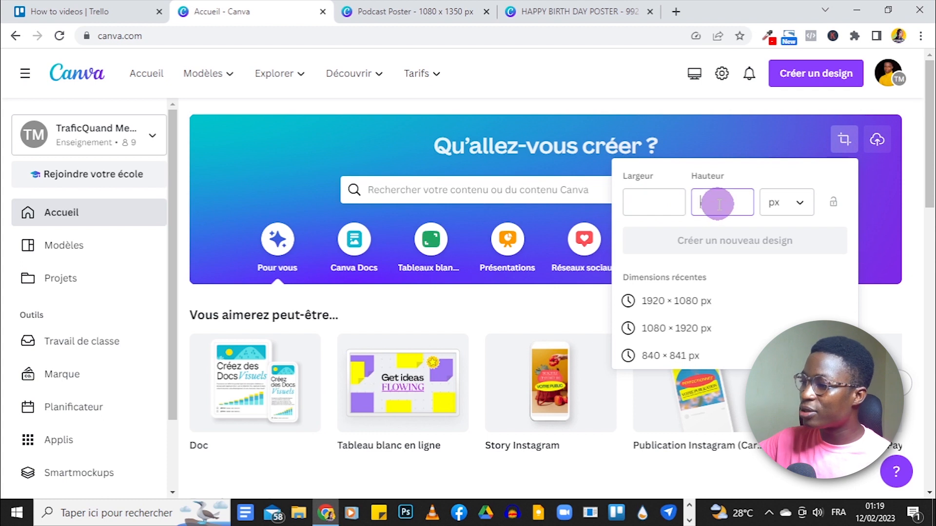
# - Switch to the Podcast Poster design and add a blank second page, keeping page 1 as the reference
pyautogui.click(372, 10)
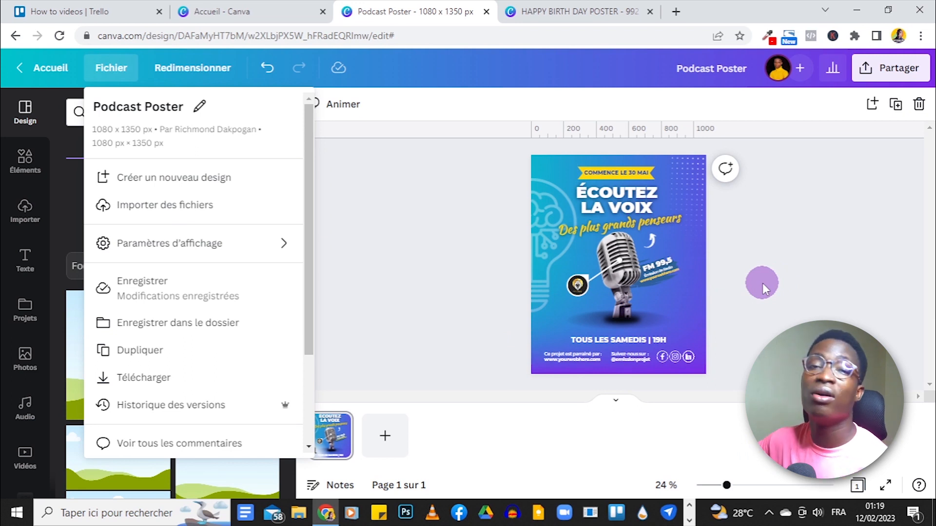
pyautogui.click(363, 239)
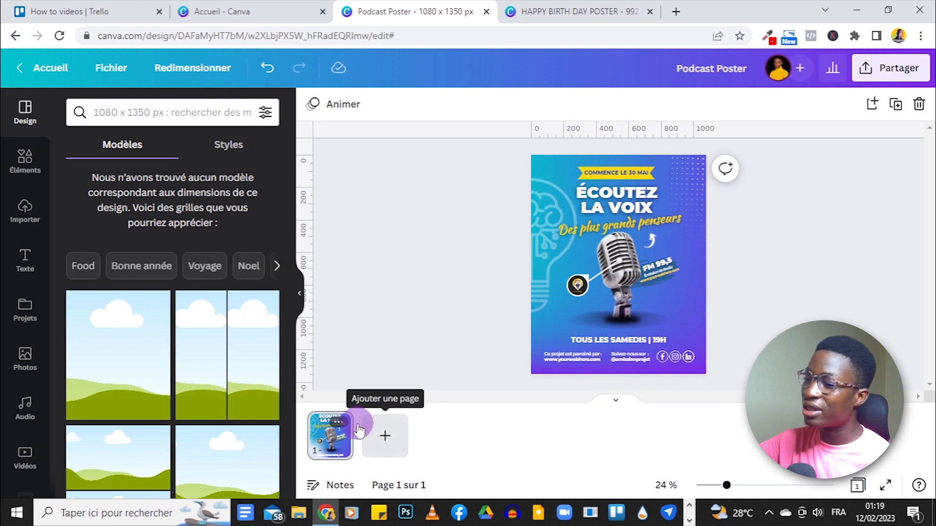
pyautogui.click(388, 438)
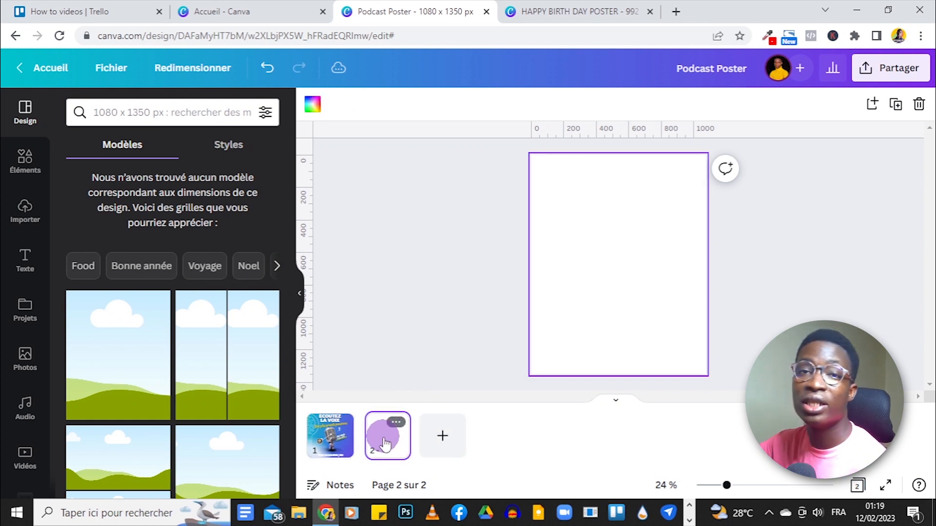
pyautogui.click(331, 434)
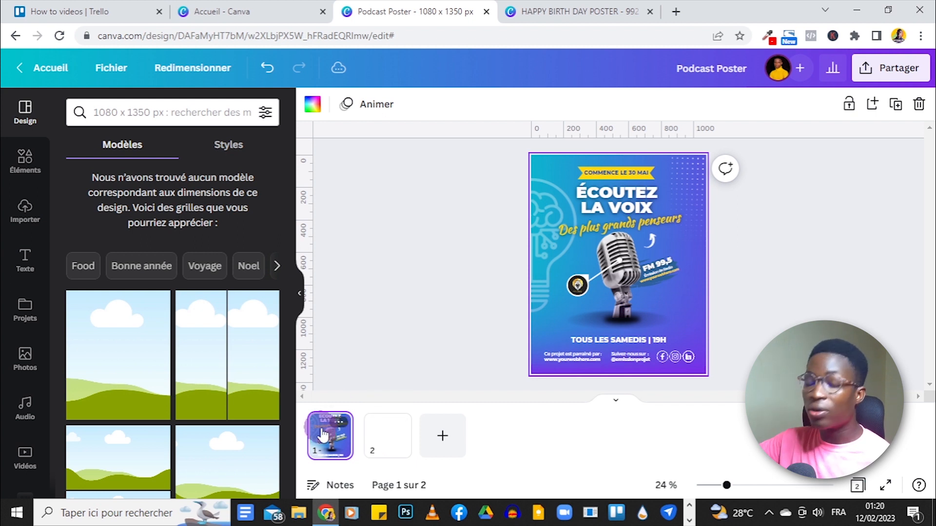
pyautogui.click(383, 435)
pyautogui.click(329, 435)
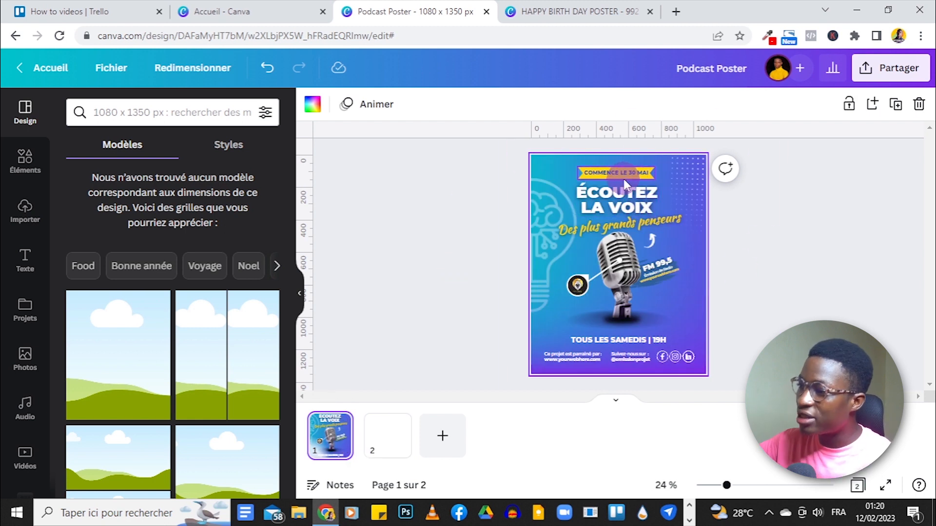
pyautogui.click(387, 434)
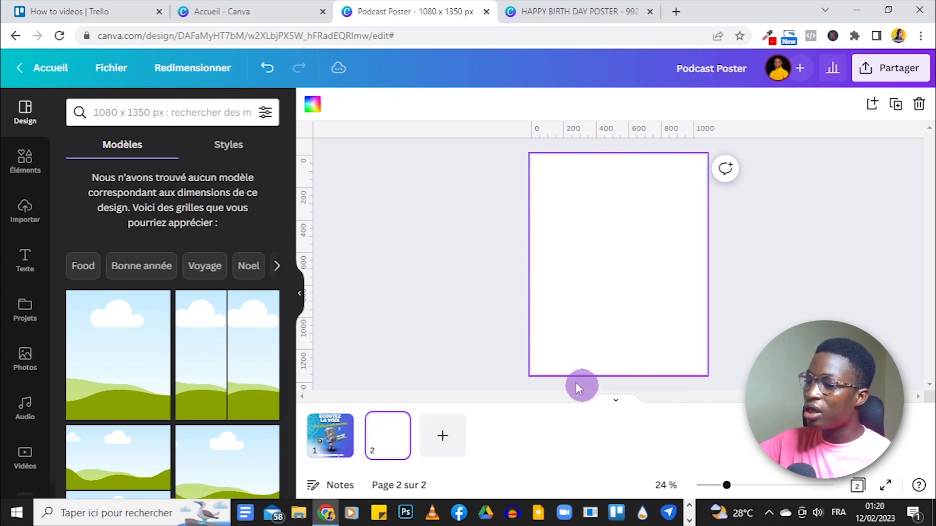
# - Search the elements for "gradient" and place the turquoise-to-purple square graphic on page 2
pyautogui.click(24, 157)
pyautogui.click(94, 109)
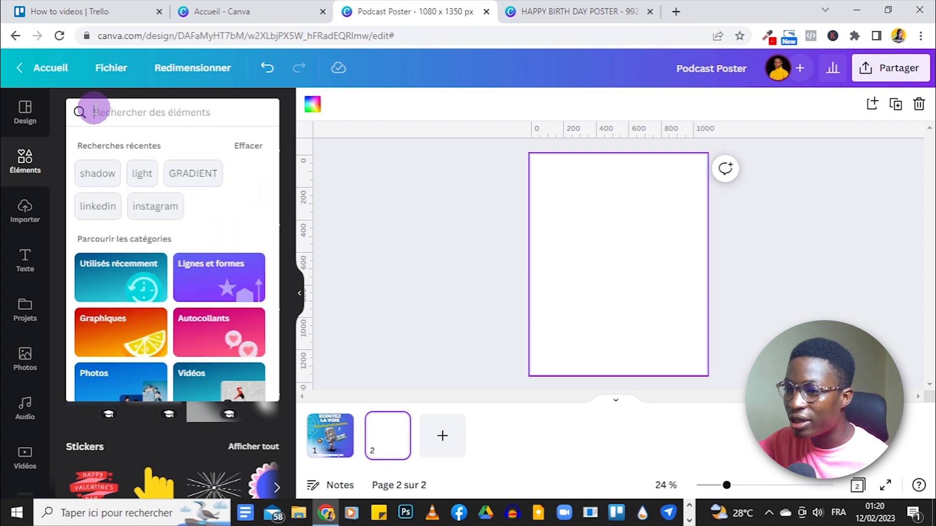
pyautogui.write('gradient')
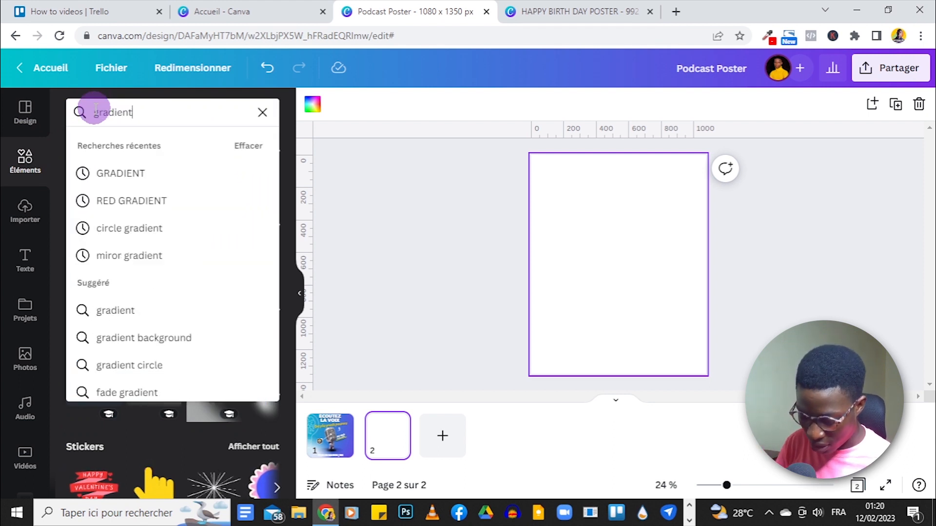
pyautogui.press('Return')
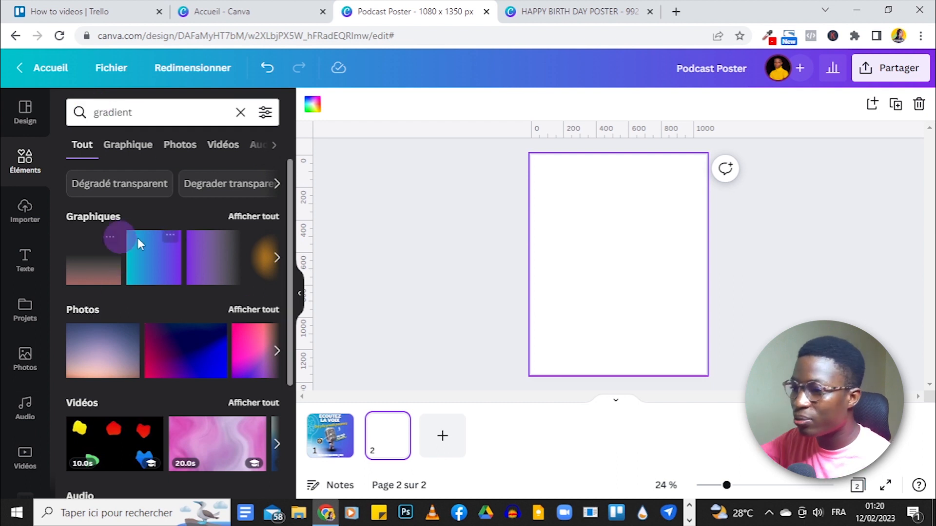
pyautogui.moveTo(146, 260); pyautogui.dragTo(581, 239)
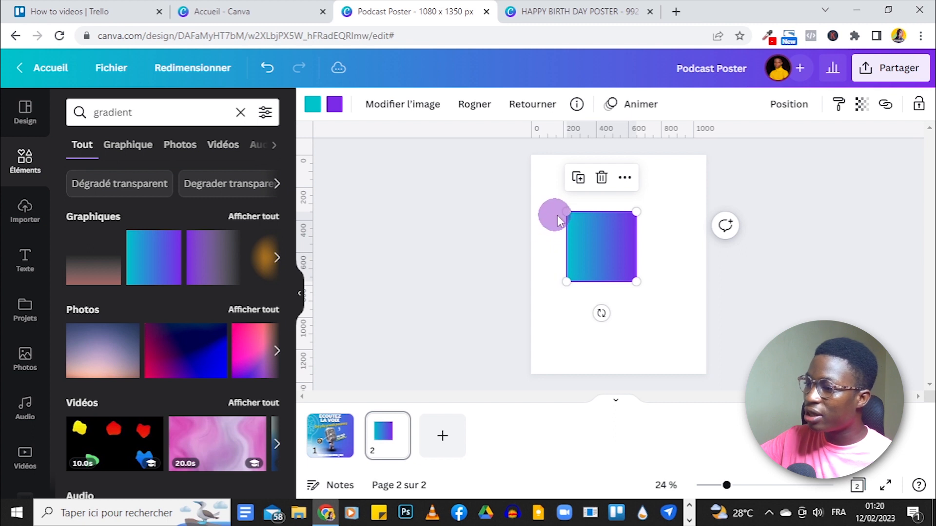
# - Enlarge the gradient graphic until it covers all of page 2 and lock it
pyautogui.moveTo(531, 199); pyautogui.dragTo(470, 160)
pyautogui.moveTo(635, 284); pyautogui.dragTo(728, 382)
pyautogui.click(821, 281)
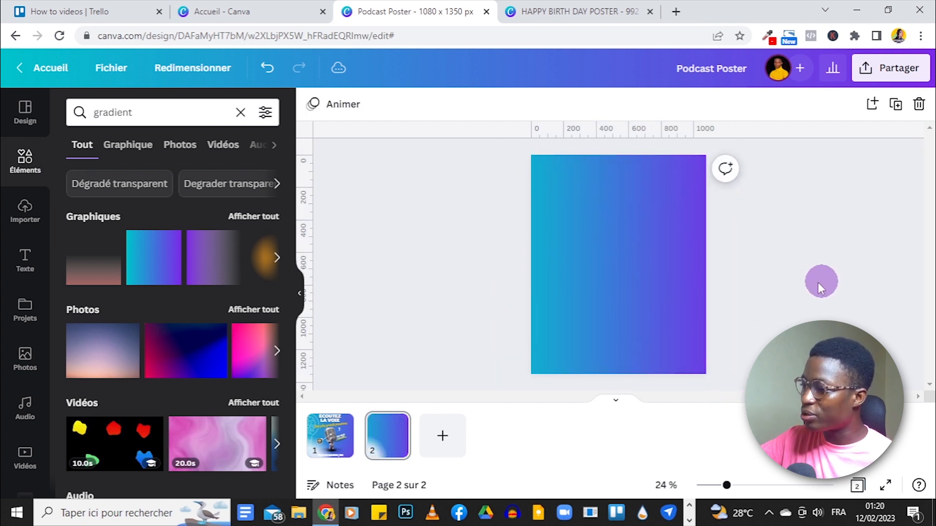
pyautogui.click(642, 275)
pyautogui.click(920, 105)
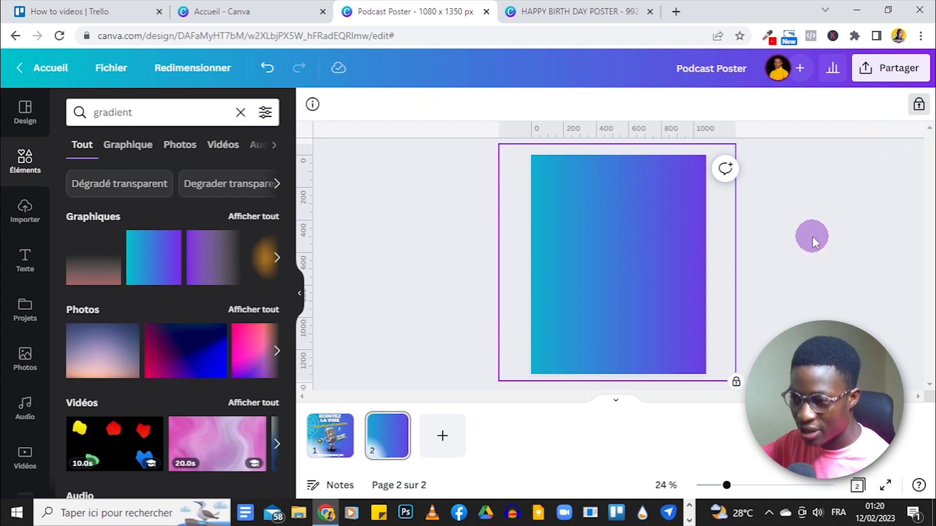
# - After checking page 1's decorations, search the elements for "conceptual idea icon" and add the light bulb with a brain to page 2
pyautogui.click(332, 431)
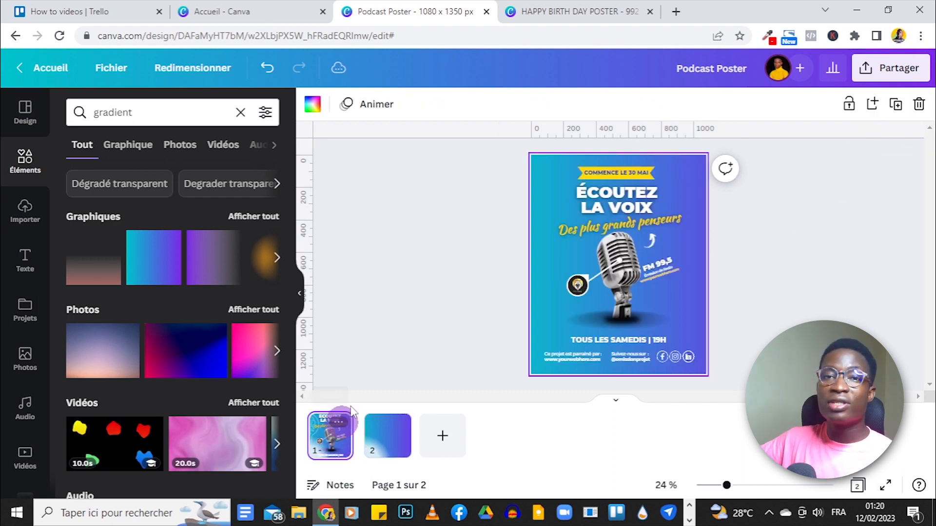
pyautogui.click(541, 193)
pyautogui.click(692, 178)
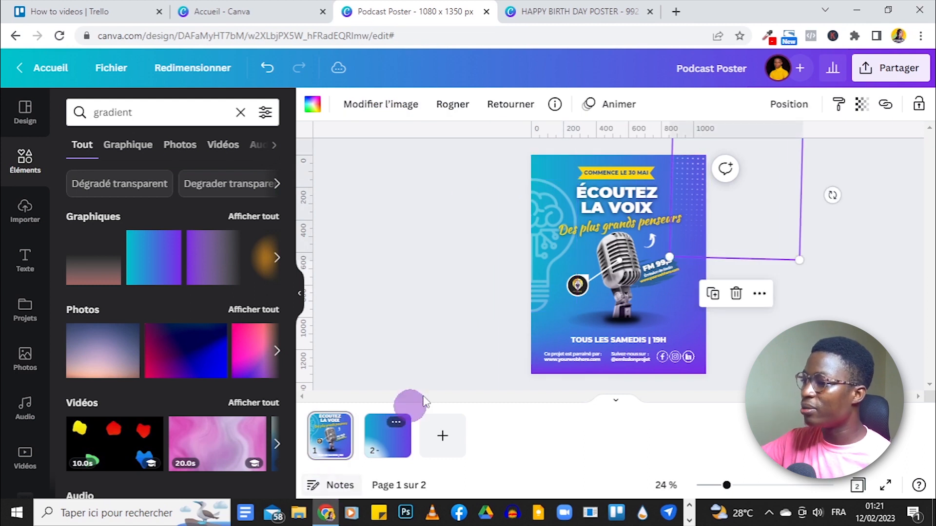
pyautogui.click(757, 296)
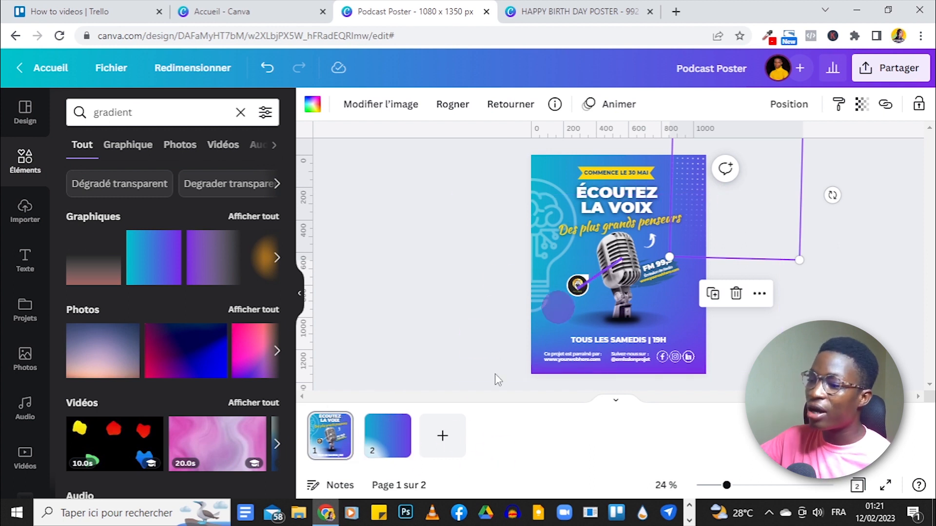
pyautogui.click(383, 448)
pyautogui.click(24, 168)
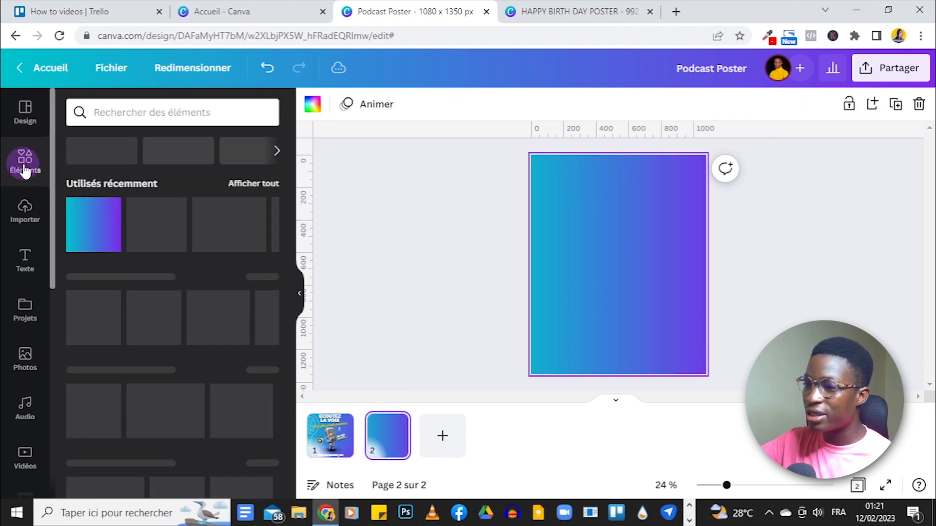
pyautogui.click(118, 104)
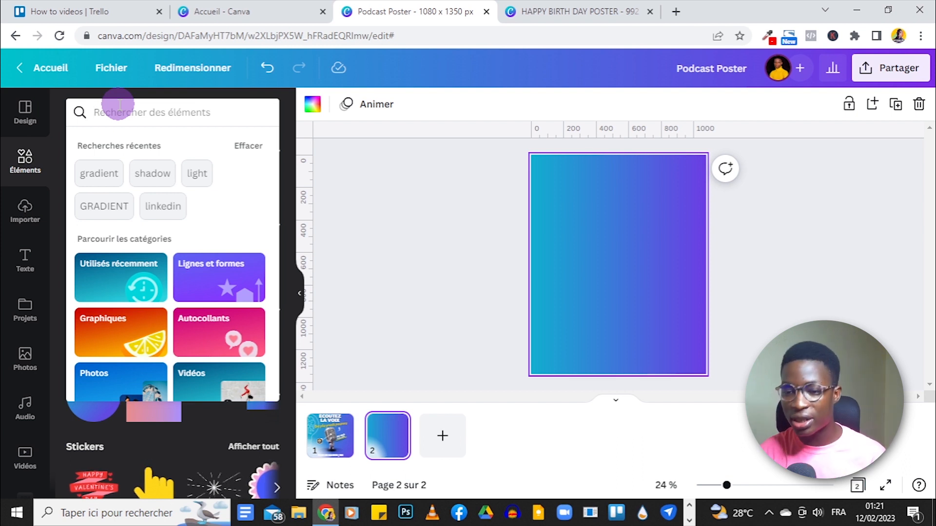
pyautogui.write('c')
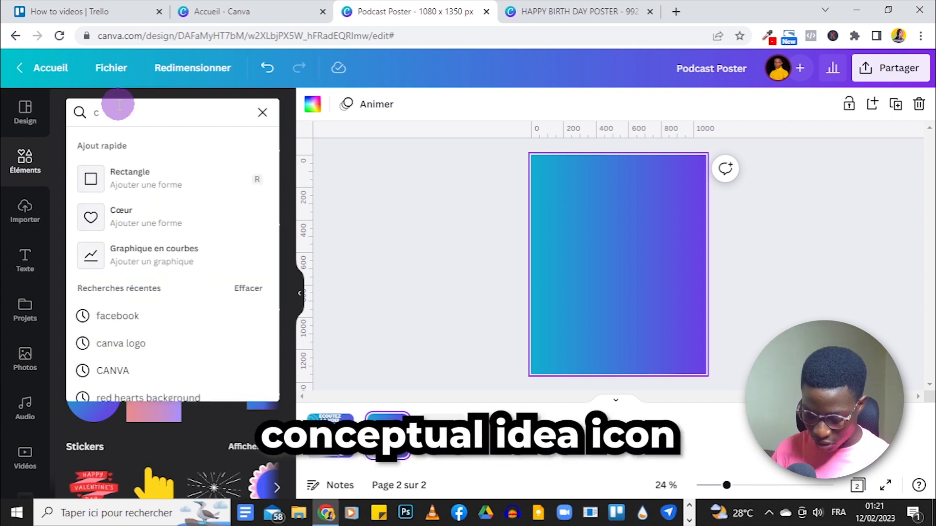
pyautogui.write('oncep')
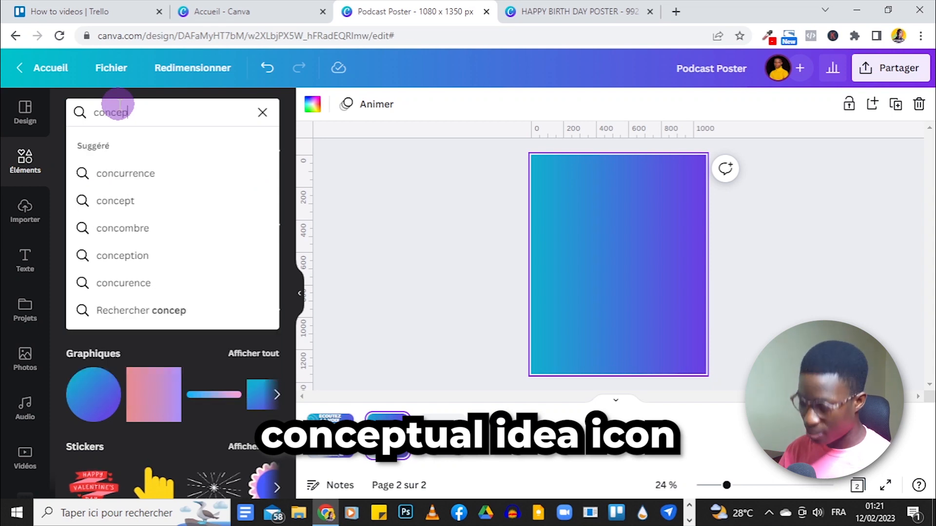
pyautogui.write('tual idea icon')
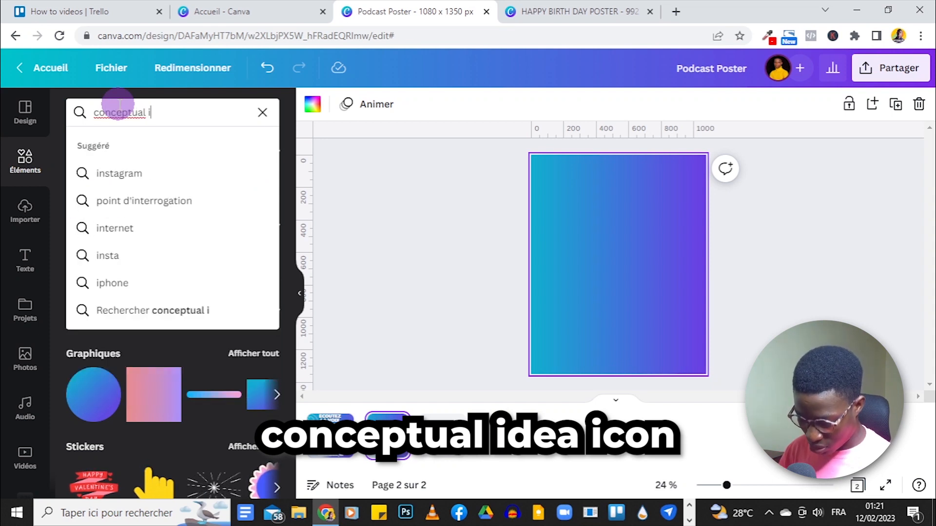
pyautogui.press('Return')
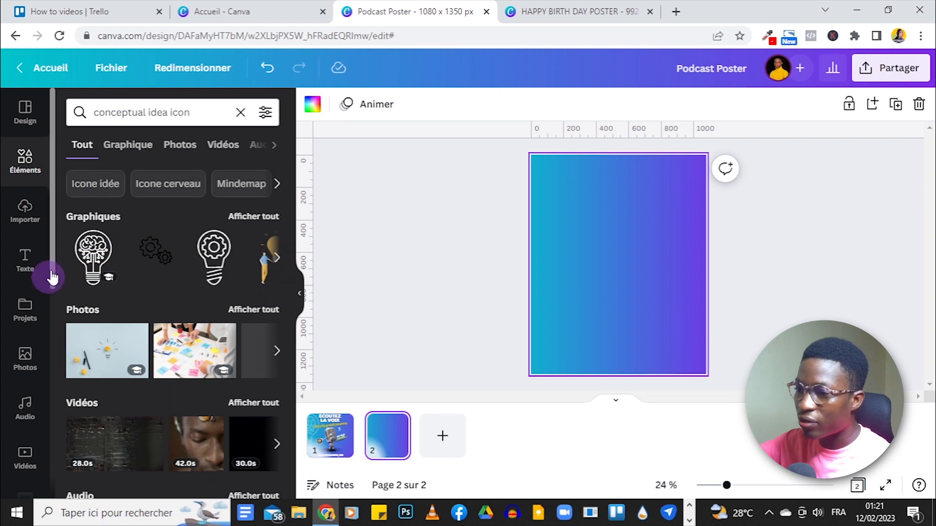
pyautogui.click(91, 263)
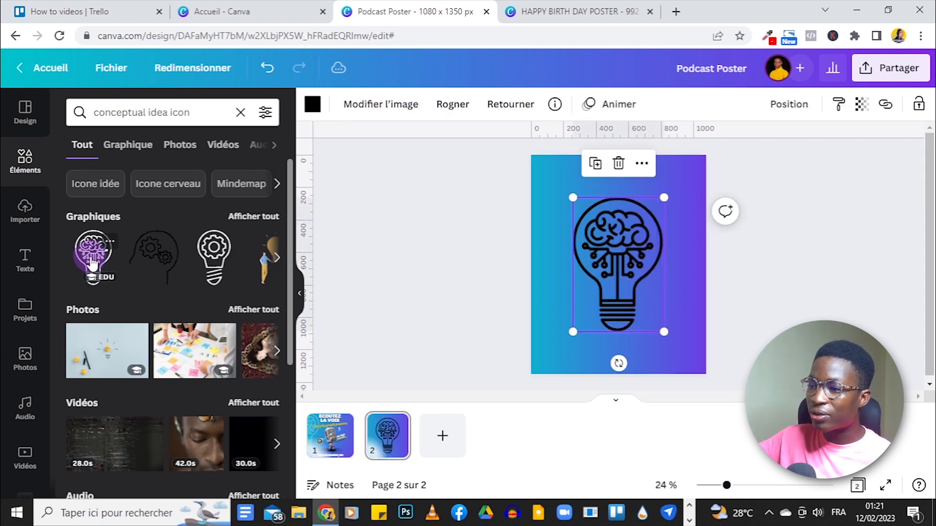
# - Recolour the light bulb icon white and move it half off the page's left edge
pyautogui.click(312, 104)
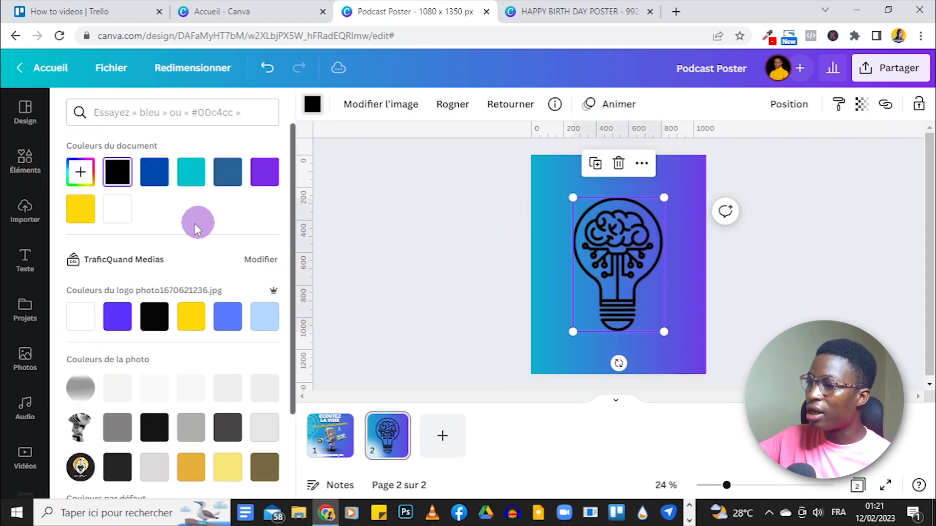
pyautogui.scroll(-4, 271, 436)
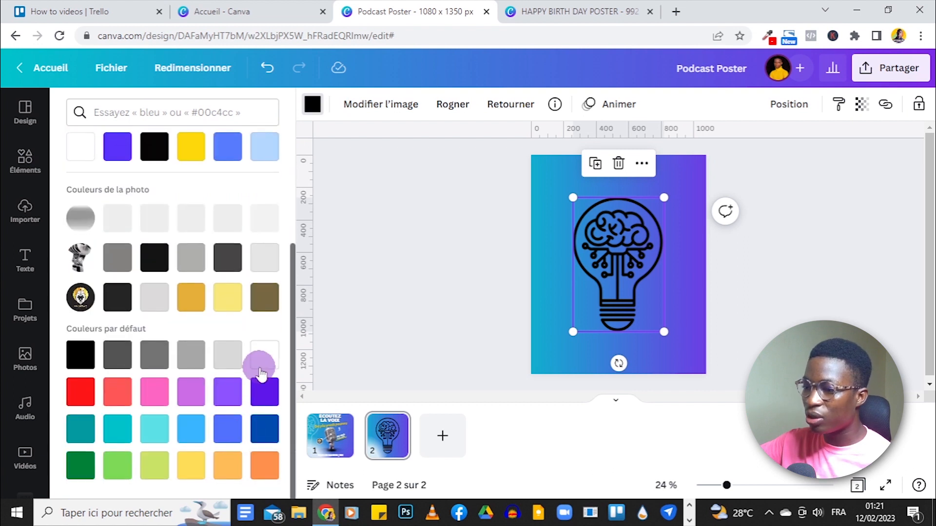
pyautogui.click(262, 357)
pyautogui.moveTo(599, 303); pyautogui.dragTo(525, 276)
# - Set the light bulb icon's transparency to about 33 and nudge it slightly along the page's left edge
pyautogui.click(861, 103)
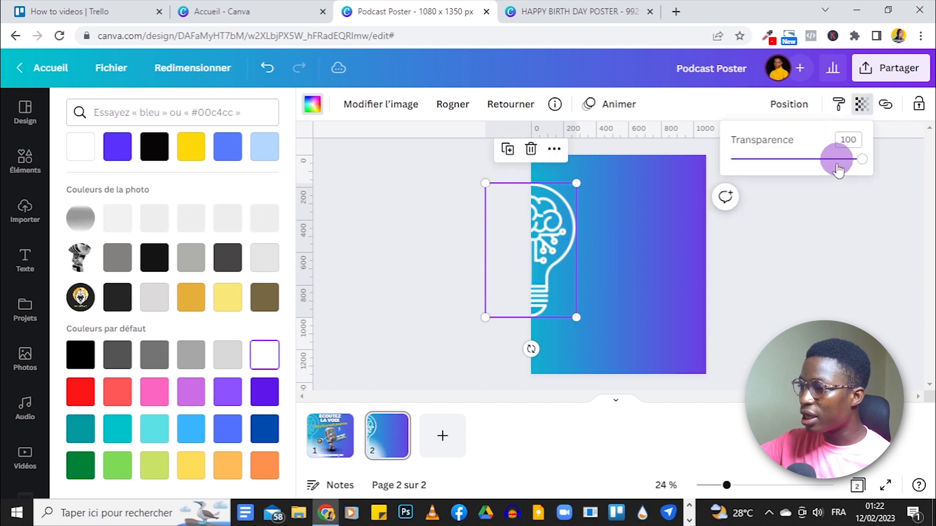
pyautogui.moveTo(838, 168); pyautogui.dragTo(775, 178)
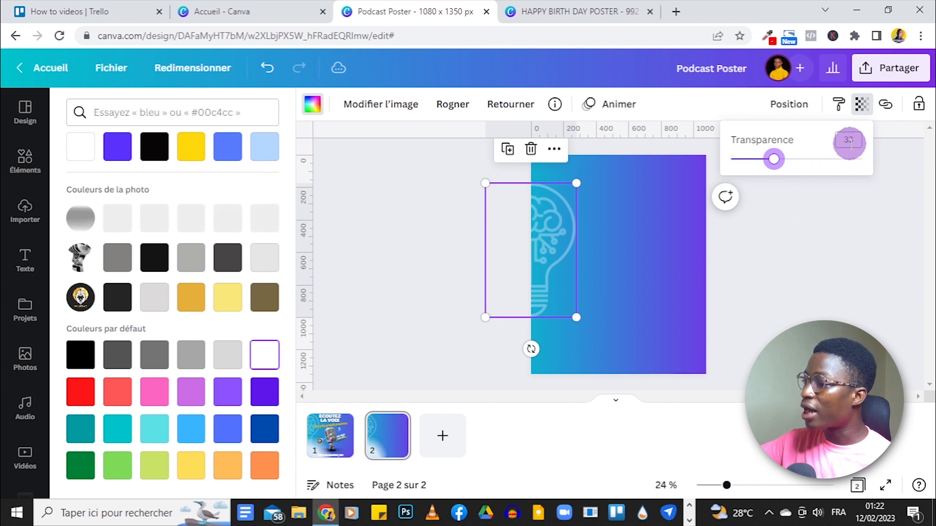
pyautogui.click(829, 268)
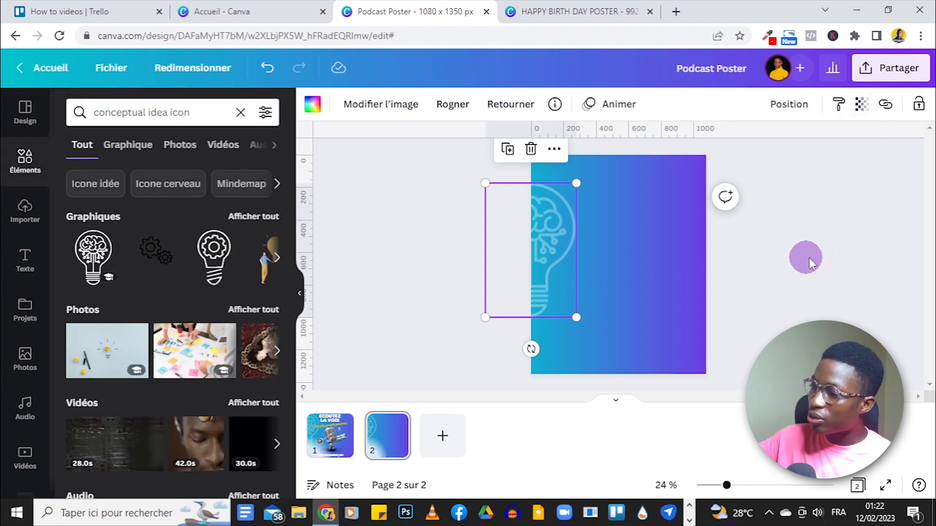
pyautogui.click(810, 258)
pyautogui.click(566, 241)
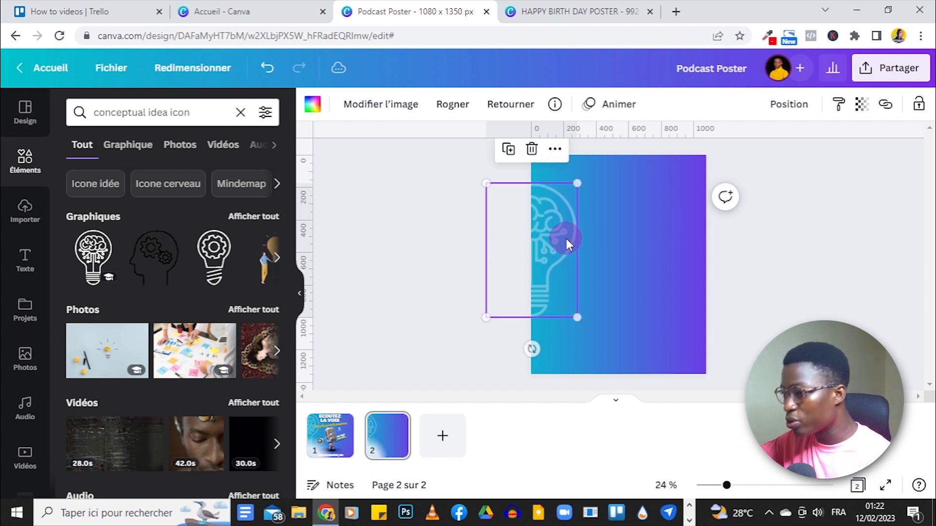
# - After checking page 1's corner pattern, search the elements for "halftone square illustration" and add the square dot pattern that fades sideways to page 2
pyautogui.click(330, 435)
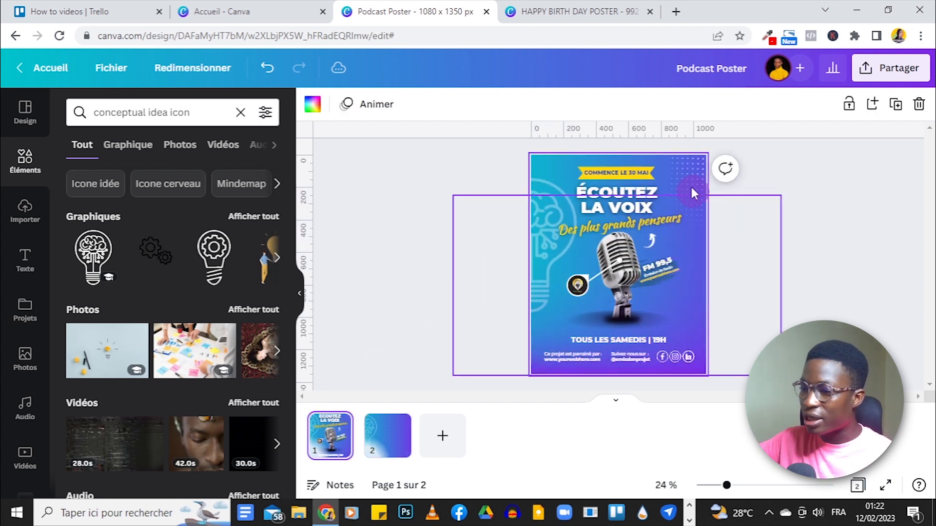
pyautogui.click(387, 439)
pyautogui.click(115, 114)
pyautogui.tripleClick(116, 115)
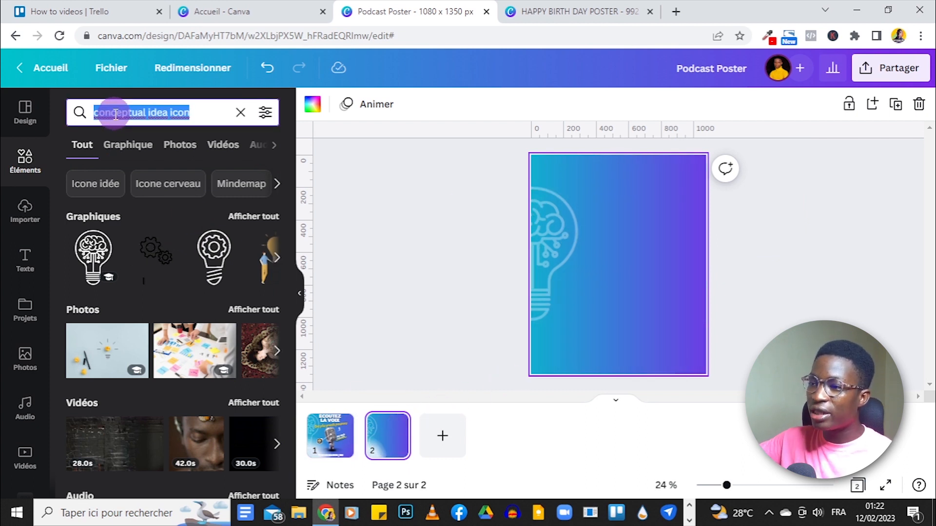
pyautogui.write('square')
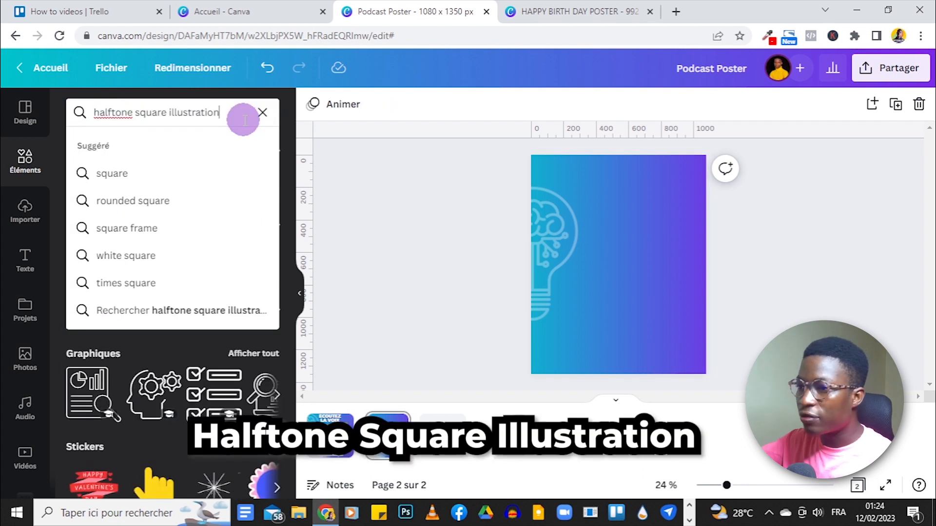
pyautogui.press('Return')
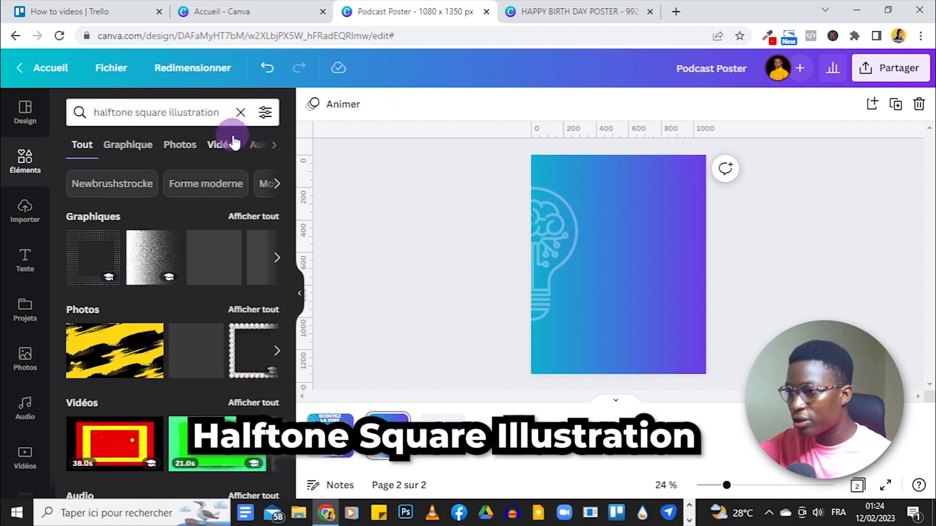
pyautogui.click(252, 215)
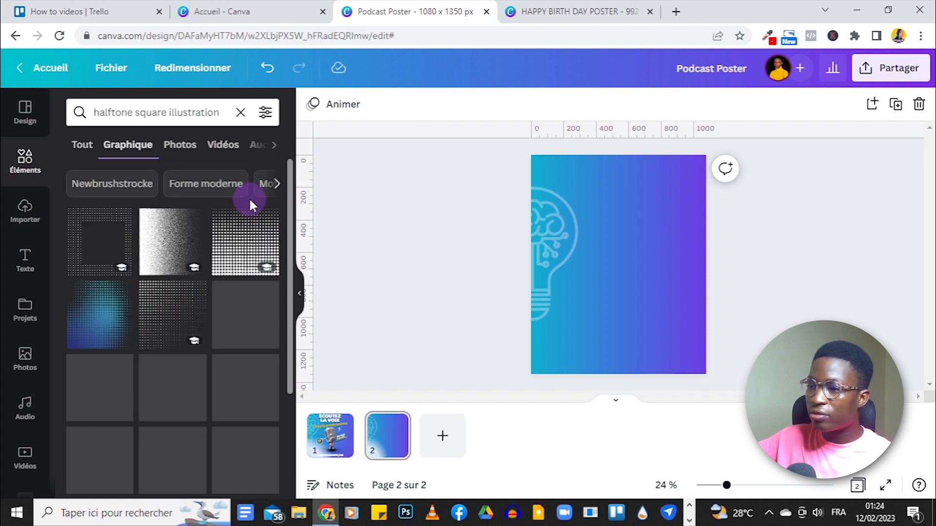
pyautogui.scroll(-3, 246, 297)
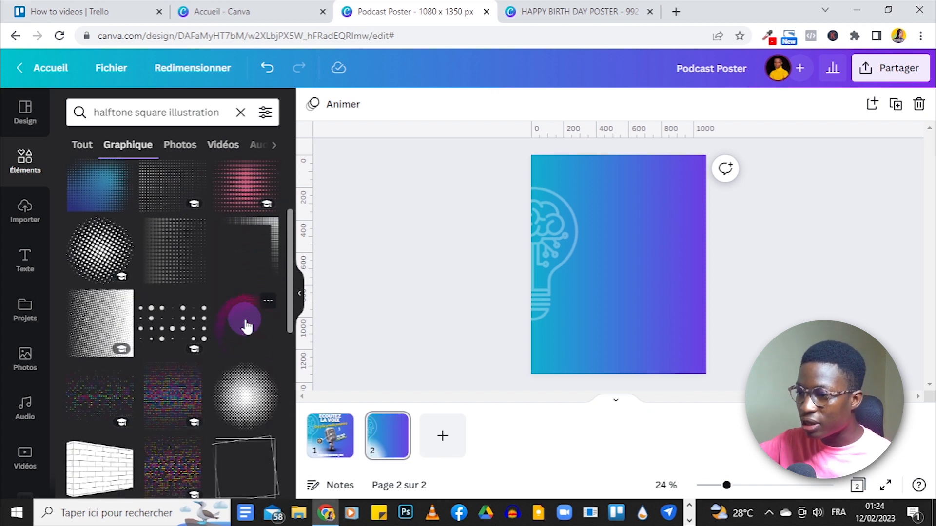
pyautogui.scroll(2, 246, 324)
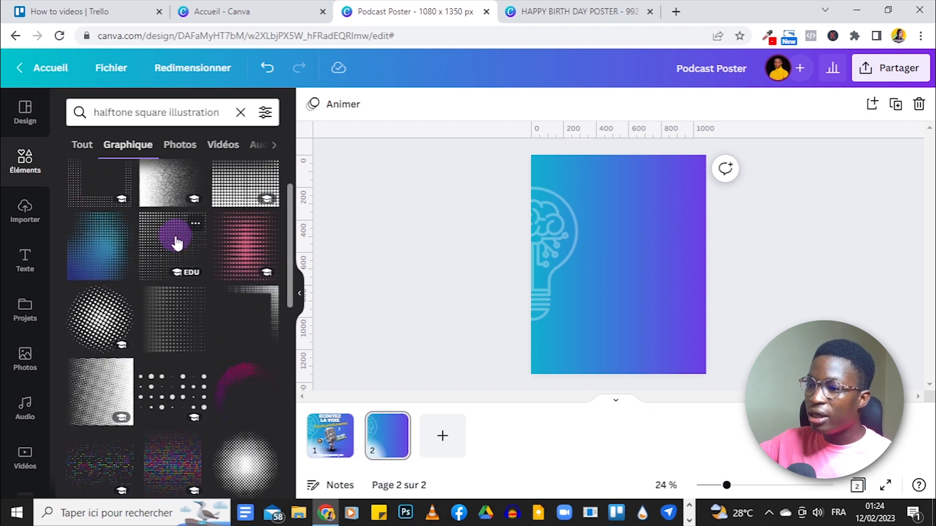
pyautogui.click(164, 238)
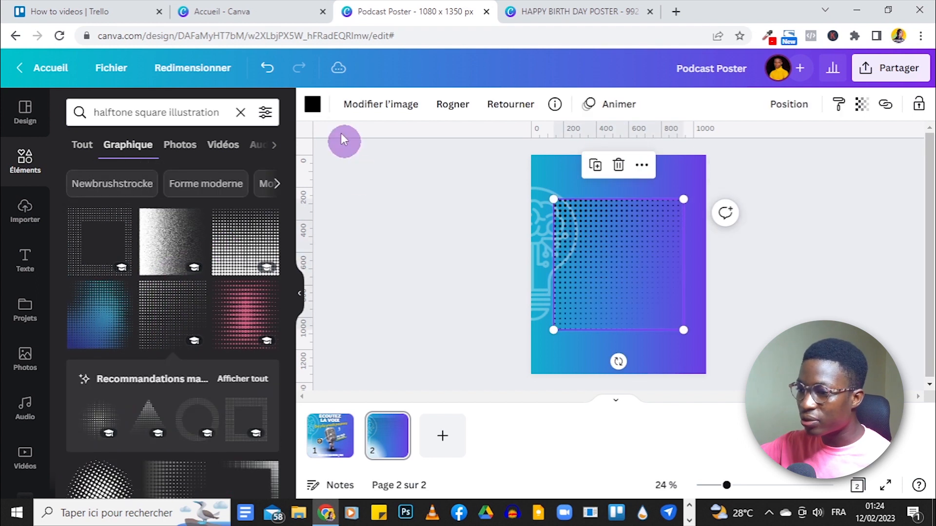
# - Recolour the halftone pattern white and flip it horizontally
pyautogui.click(311, 104)
pyautogui.click(117, 209)
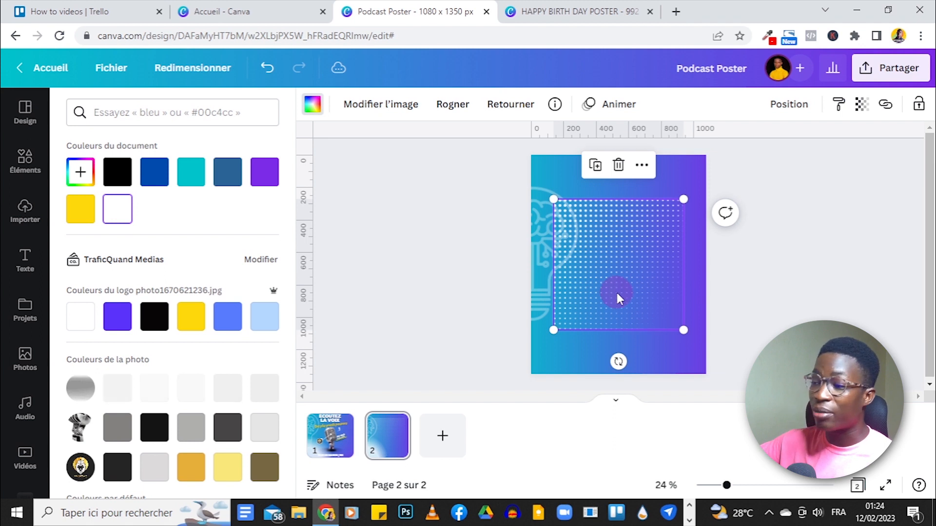
pyautogui.click(507, 108)
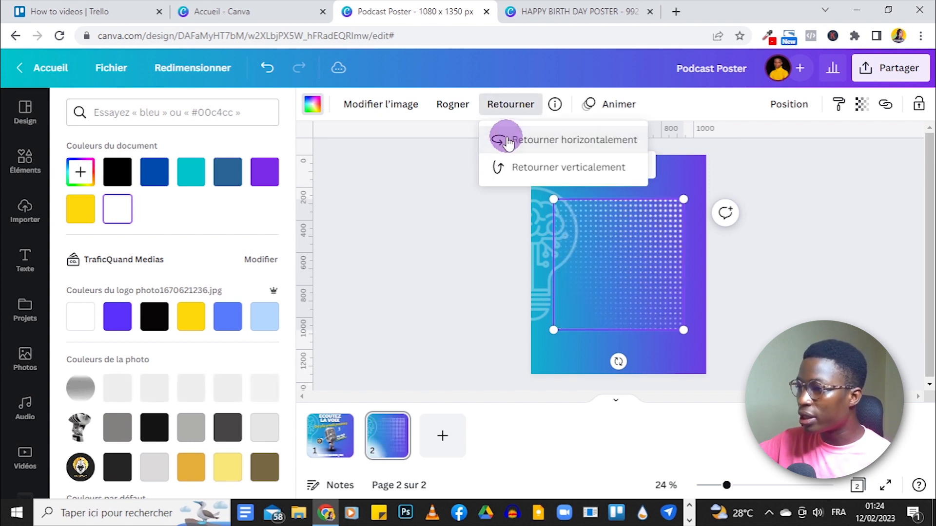
# - Move the halftone pattern to page 2's upper-right corner, partly off the page, and compare it with page 1
pyautogui.moveTo(647, 260); pyautogui.dragTo(731, 220)
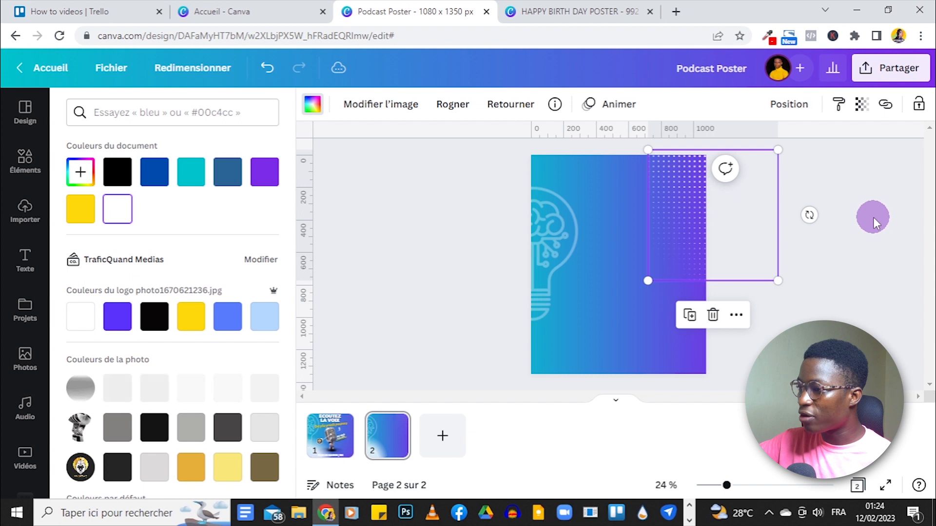
pyautogui.click(339, 434)
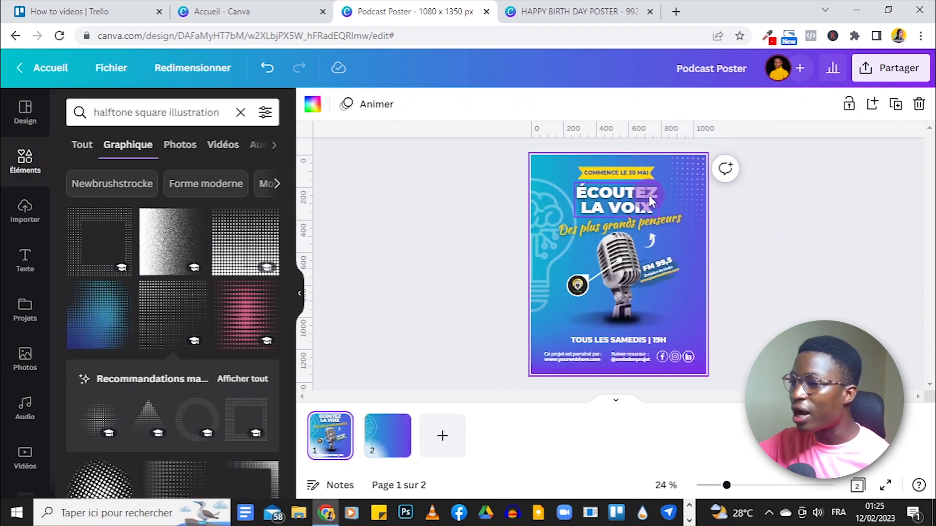
pyautogui.click(388, 435)
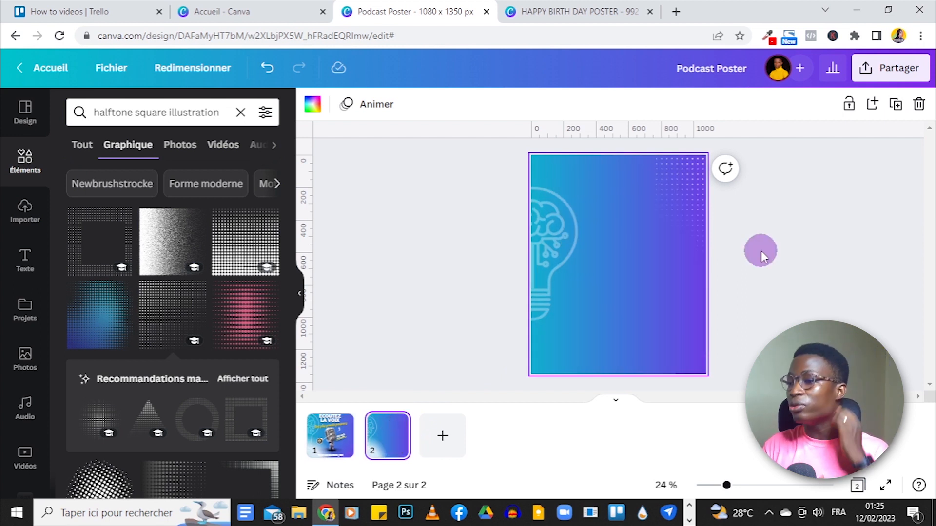
# - Search the photos for "microphone" and add the cut-out vintage silver microphone to page 2
pyautogui.click(335, 441)
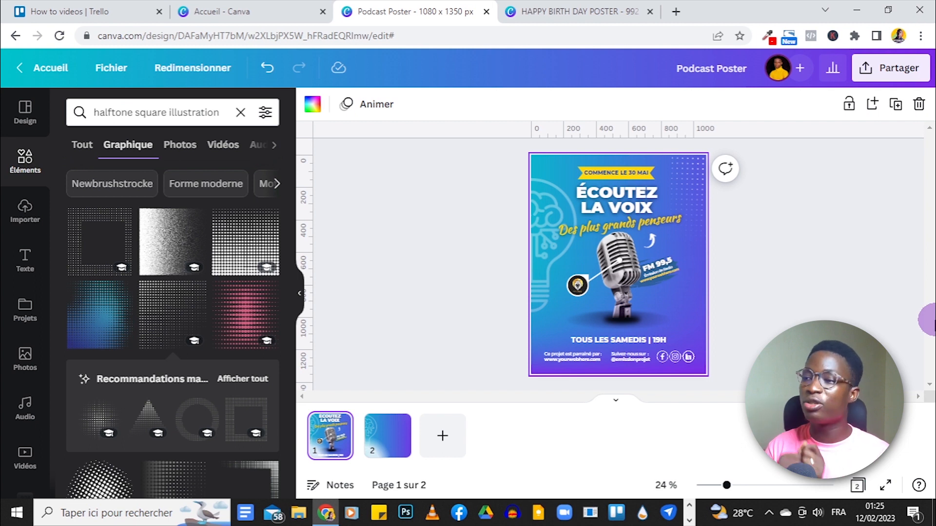
pyautogui.scroll(-4, 19, 234)
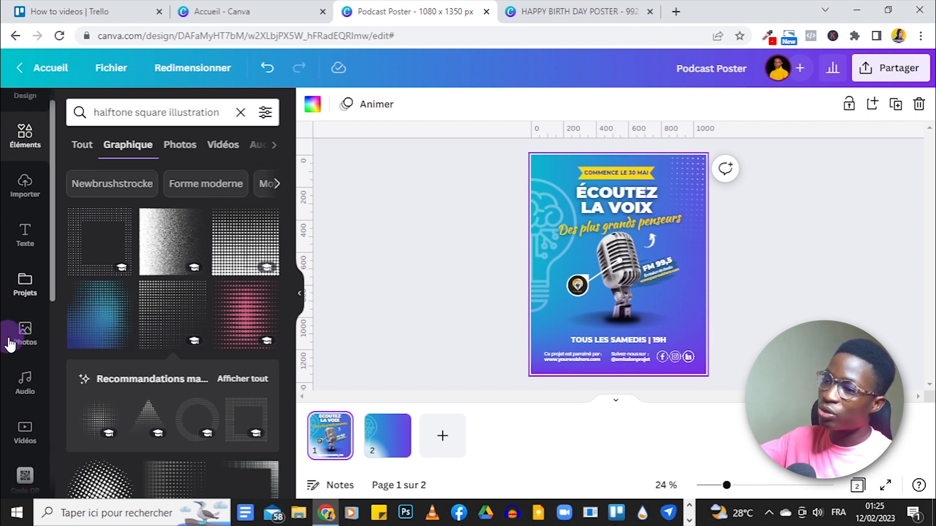
pyautogui.click(34, 158)
pyautogui.click(153, 112)
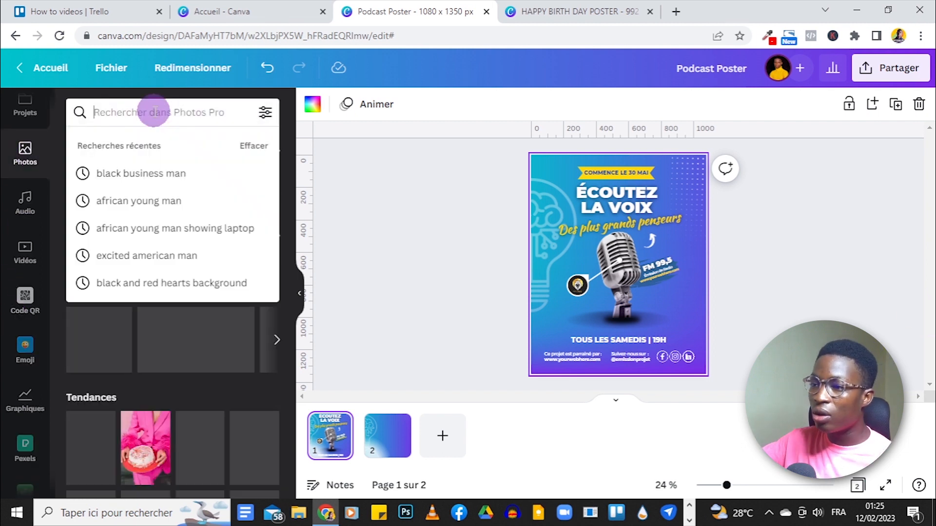
pyautogui.write('micr')
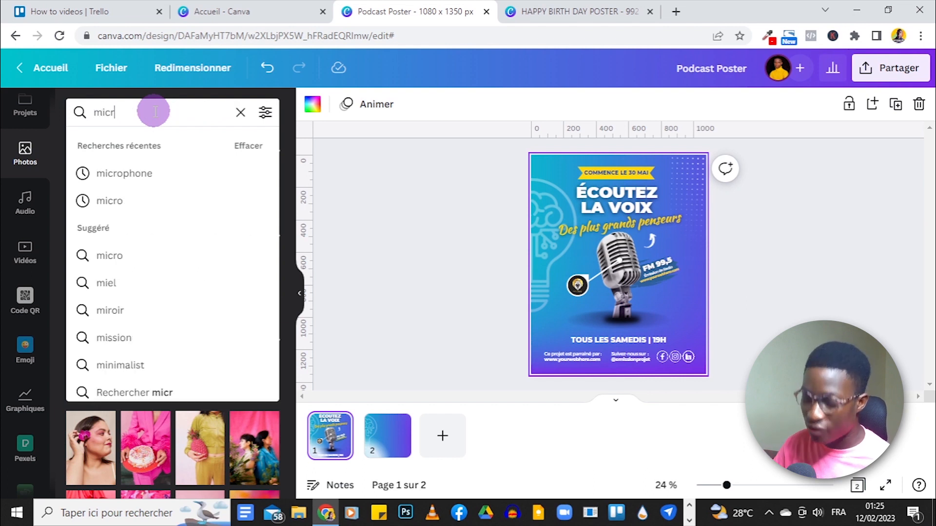
pyautogui.write('ophon')
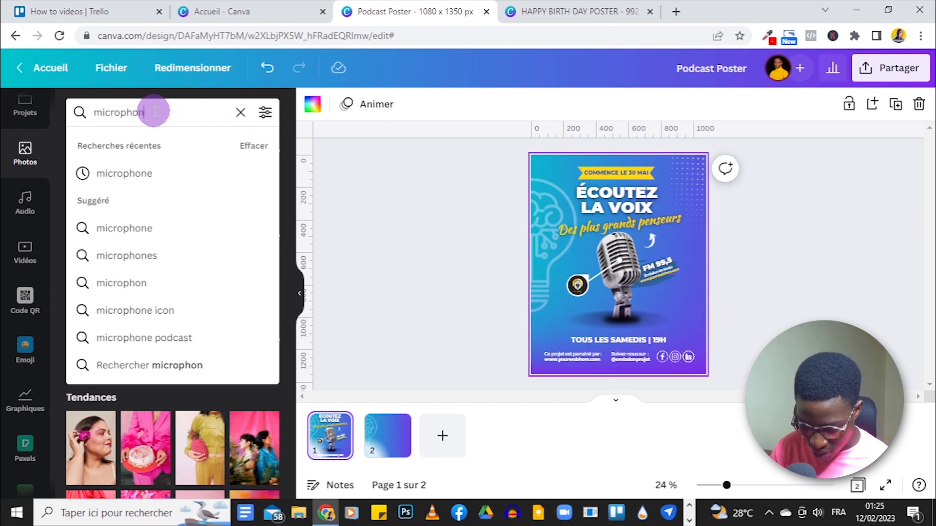
pyautogui.write('e')
pyautogui.press('Return')
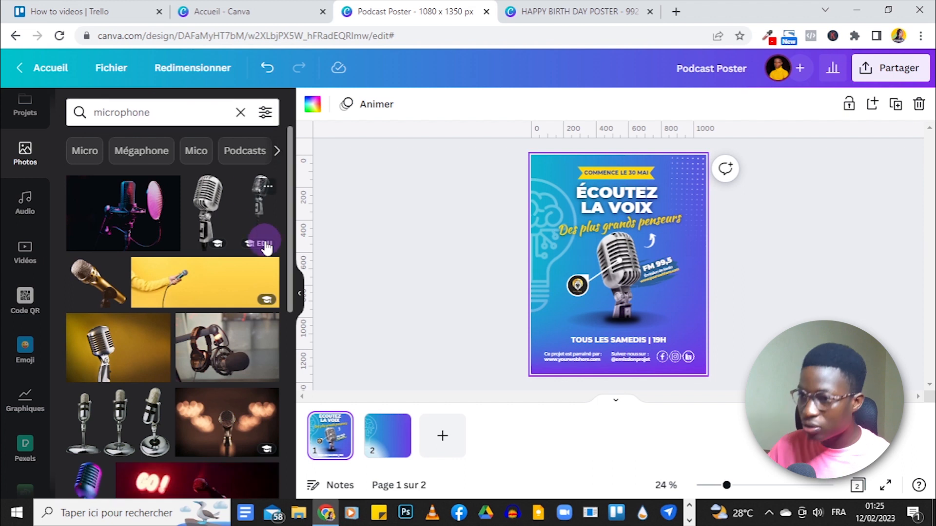
pyautogui.scroll(-4, 195, 439)
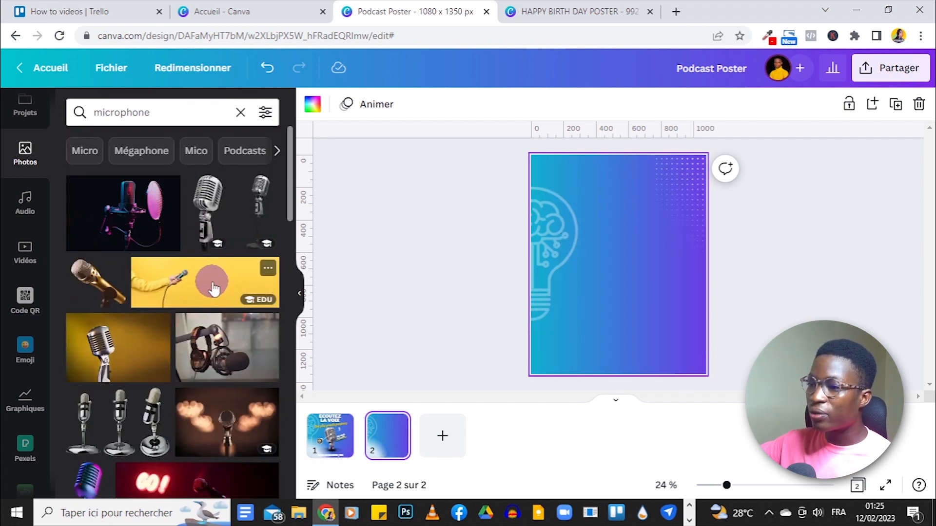
pyautogui.click(215, 205)
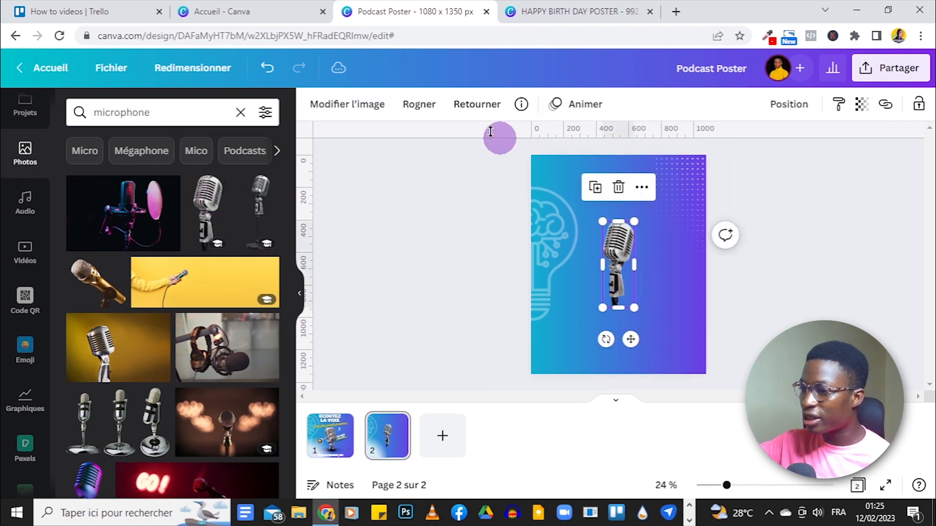
# - Flip the microphone horizontally, enlarge it to reach near the page's lower edge, and compare it with page 1
pyautogui.click(475, 103)
pyautogui.click(471, 140)
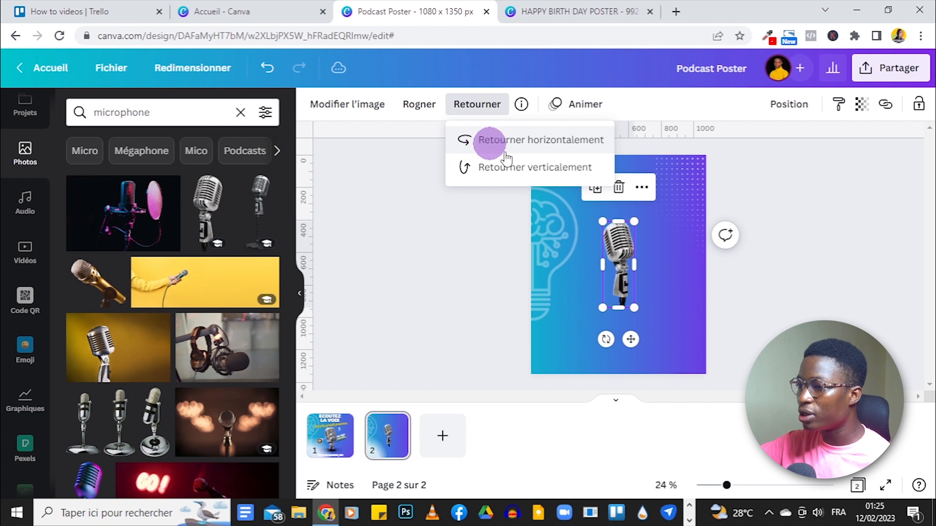
pyautogui.moveTo(633, 308); pyautogui.dragTo(660, 354)
pyautogui.click(800, 266)
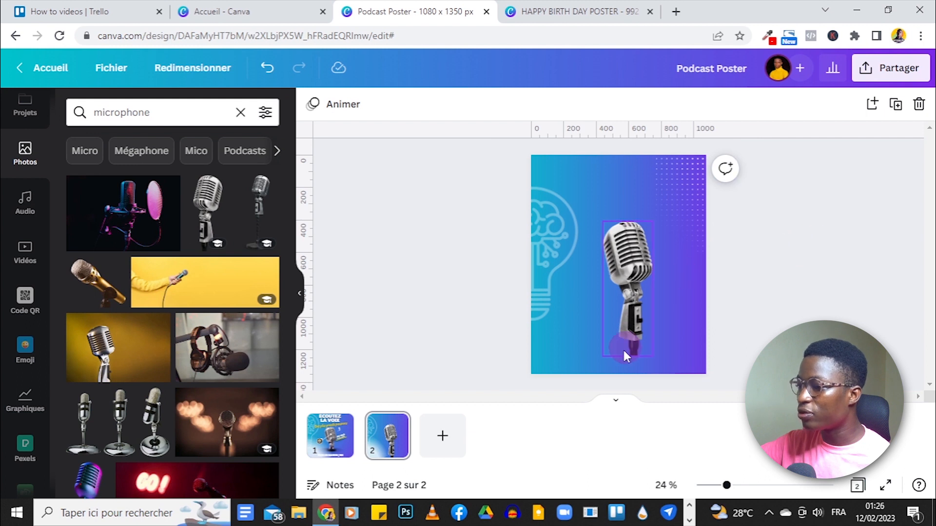
pyautogui.click(332, 436)
pyautogui.click(387, 435)
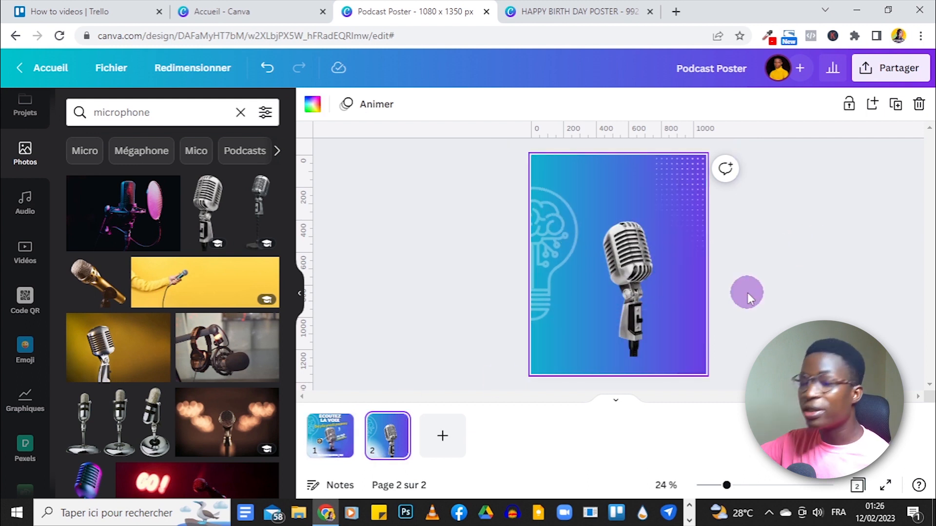
# - Add a text box to page 2, enlarge its text to size 101 and place it above the microphone
pyautogui.click(331, 435)
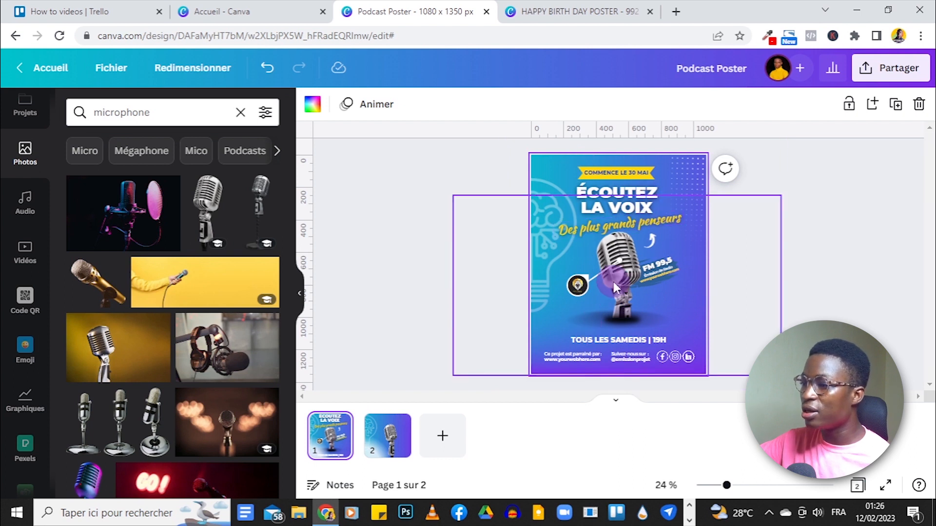
pyautogui.click(389, 448)
pyautogui.click(535, 299)
pyautogui.click(609, 242)
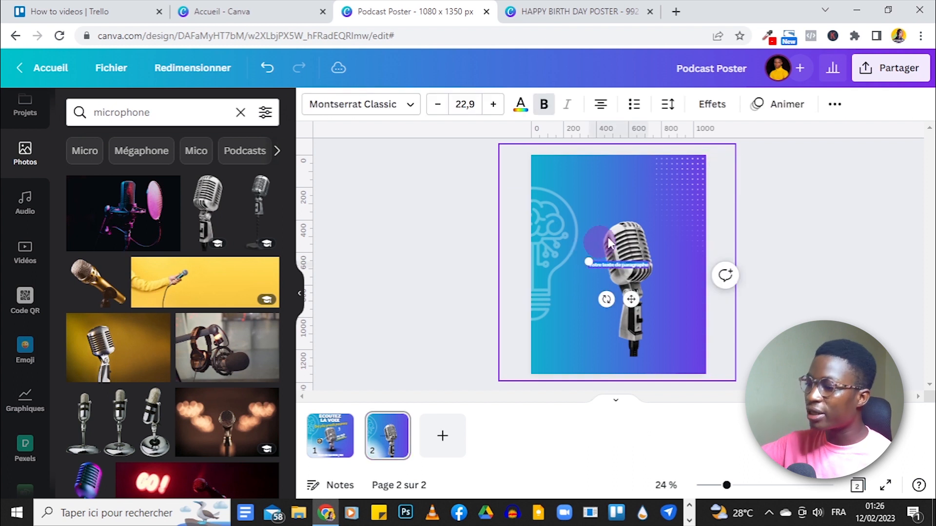
pyautogui.moveTo(587, 261); pyautogui.dragTo(434, 198)
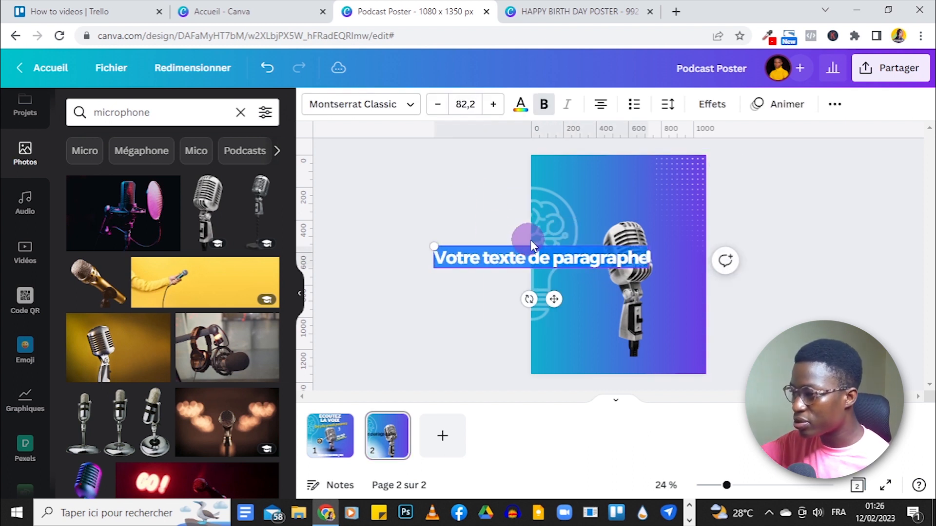
pyautogui.doubleClick(560, 254)
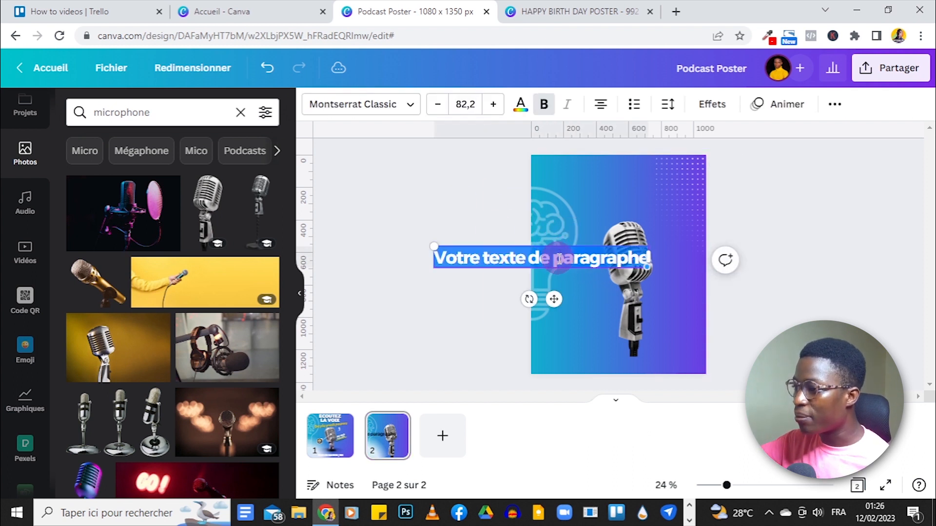
pyautogui.hotkey('ctrl', 'z')
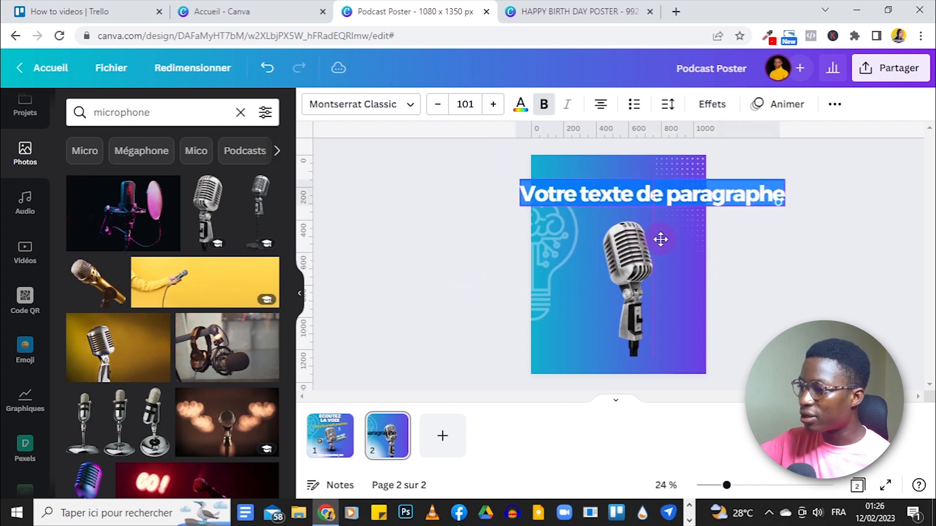
pyautogui.moveTo(660, 238); pyautogui.dragTo(700, 239)
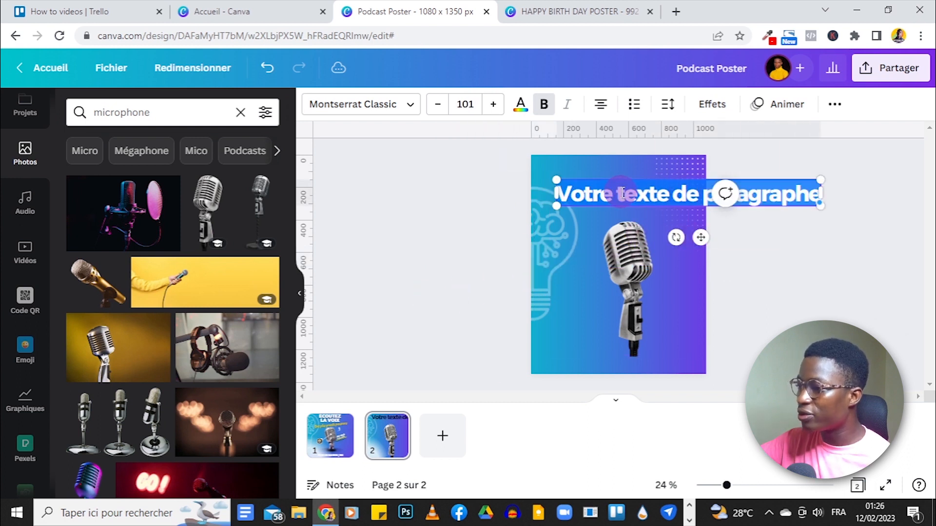
# - Replace the placeholder text with "ECOUTEZ LE PODCAST"
pyautogui.write('E')
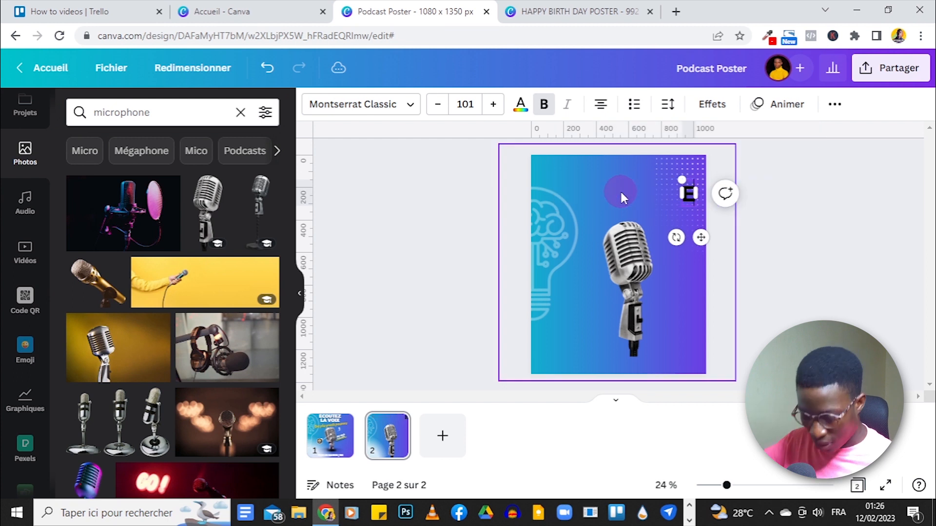
pyautogui.write('COUTEZ L')
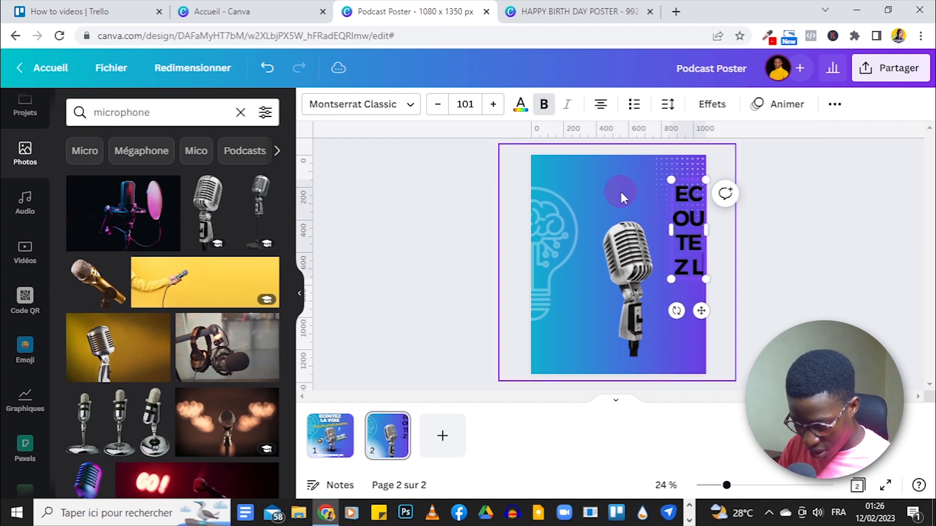
pyautogui.write('E PODCAST')
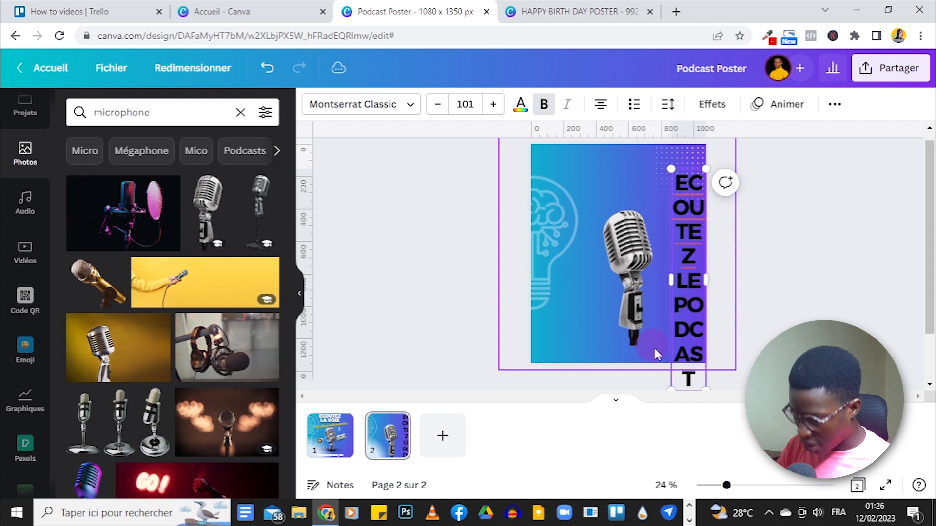
# - Widen the title's text box so the text fits on two lines and correct the first word to "ÉCOUTEZ"
pyautogui.doubleClick(686, 281)
pyautogui.moveTo(661, 282); pyautogui.dragTo(562, 293)
pyautogui.click(630, 206)
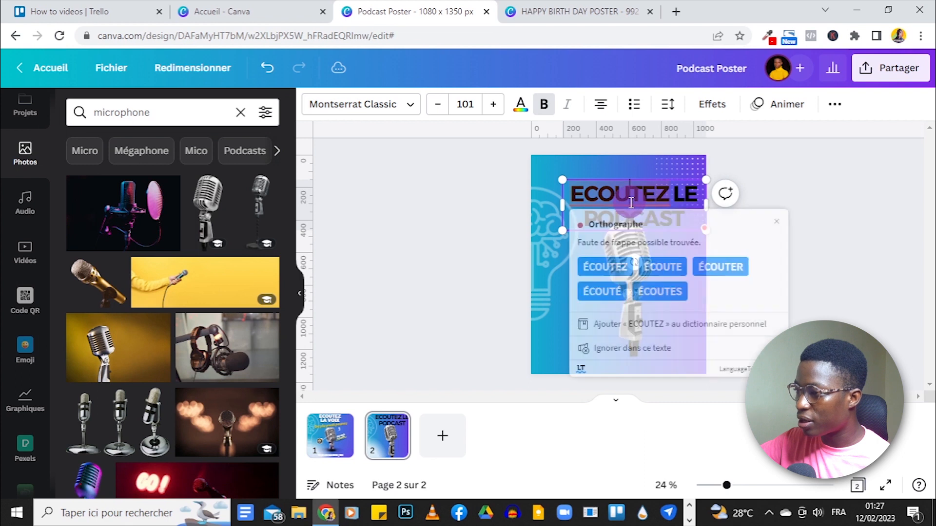
pyautogui.click(612, 267)
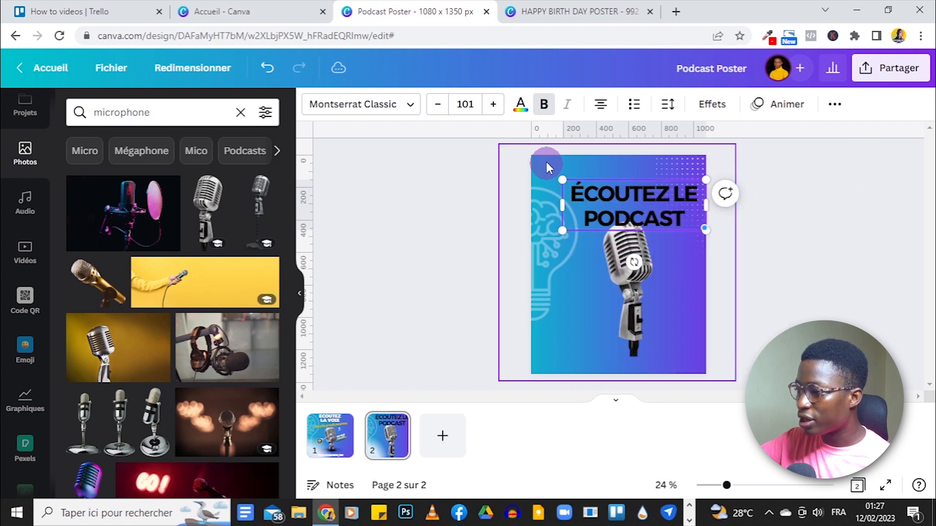
# - Color the title text on page 2 white and scale its text box down to size 72,1
pyautogui.tripleClick(631, 213)
pyautogui.click(522, 120)
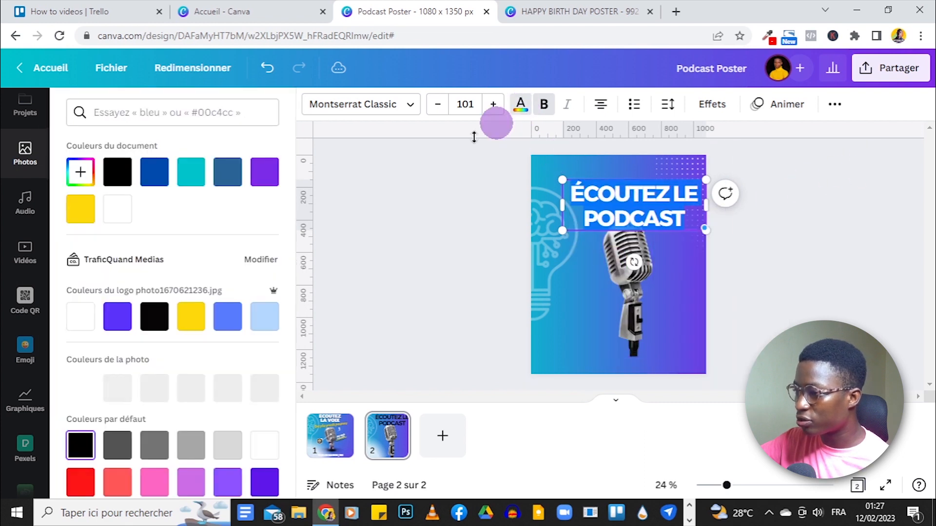
pyautogui.click(118, 209)
pyautogui.moveTo(702, 178); pyautogui.dragTo(664, 195)
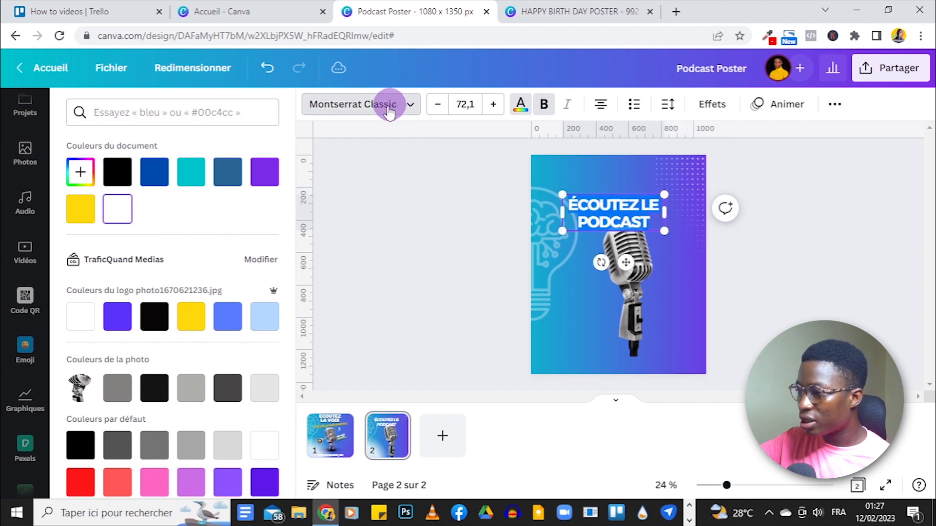
# - Change the title's font to Montserrat Extra-Bold and move it slightly higher above the microphone
pyautogui.click(389, 112)
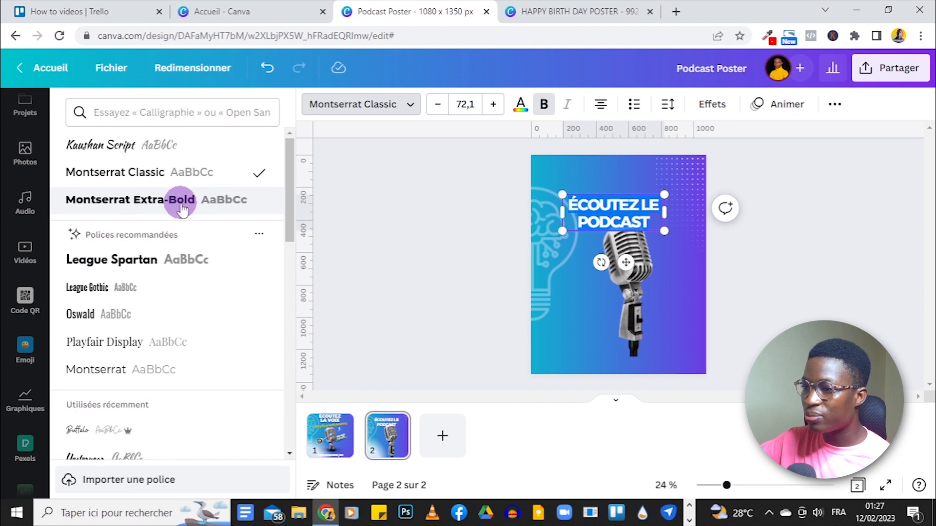
pyautogui.click(156, 209)
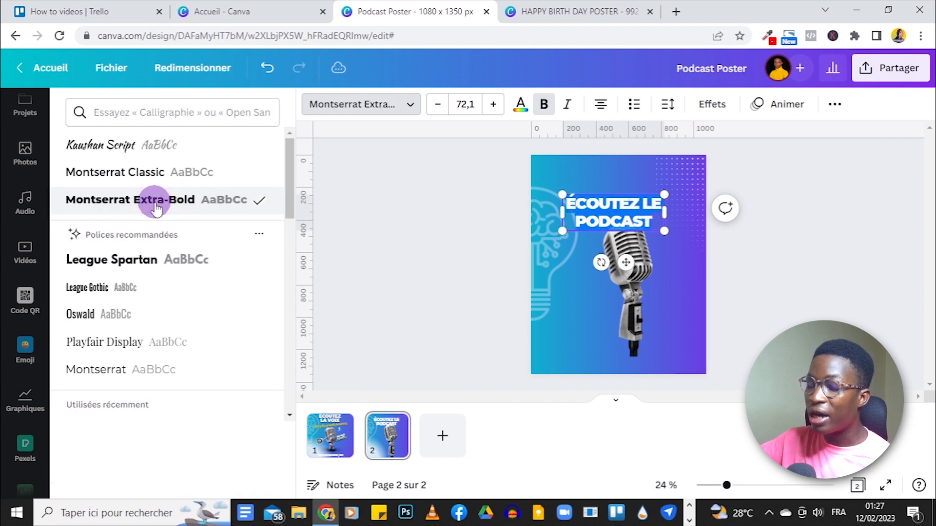
pyautogui.moveTo(626, 264); pyautogui.dragTo(634, 252)
pyautogui.click(798, 229)
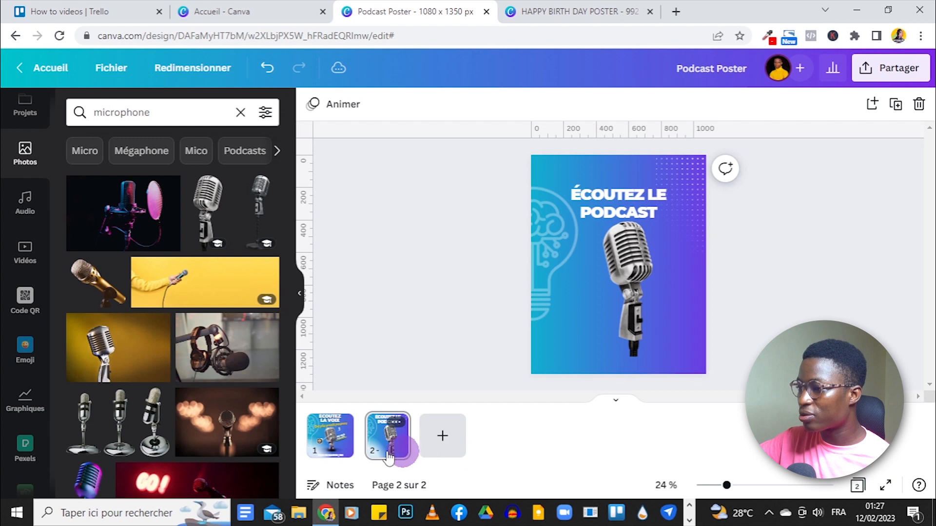
# - Check the title on page 1, rewrite the one on page 2 as "ÉCOUTEZ LA VOIX" on two lines, and center it above the microphone
pyautogui.click(330, 446)
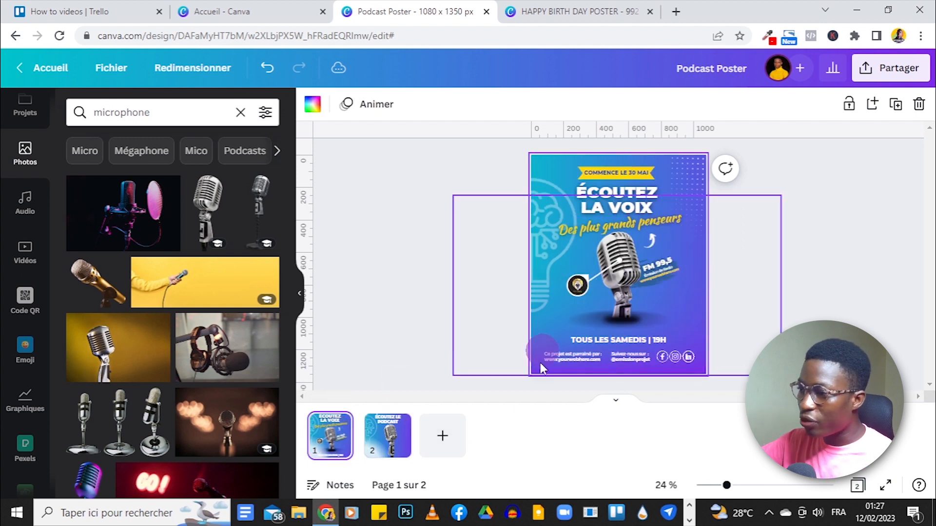
pyautogui.click(388, 435)
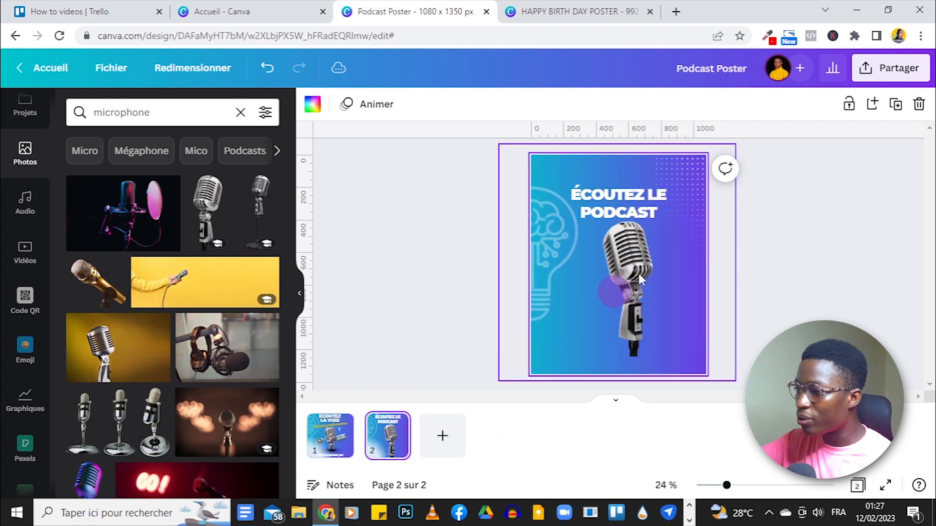
pyautogui.click(657, 205)
pyautogui.click(657, 205)
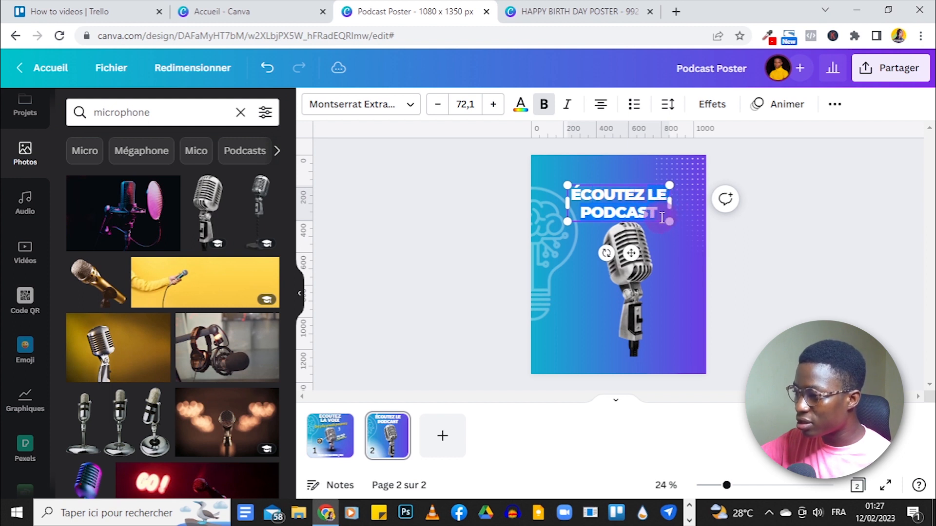
pyautogui.write('ÉCOUTEZ LA')
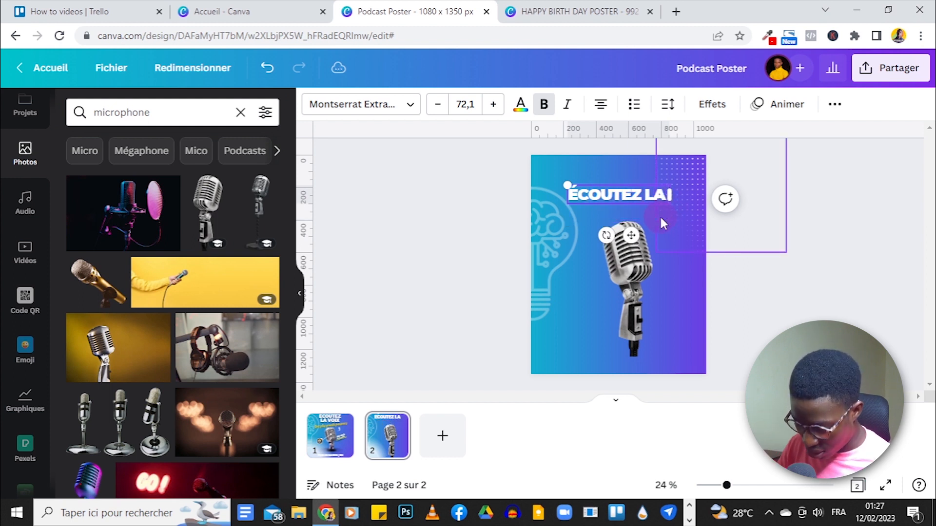
pyautogui.press('Return')
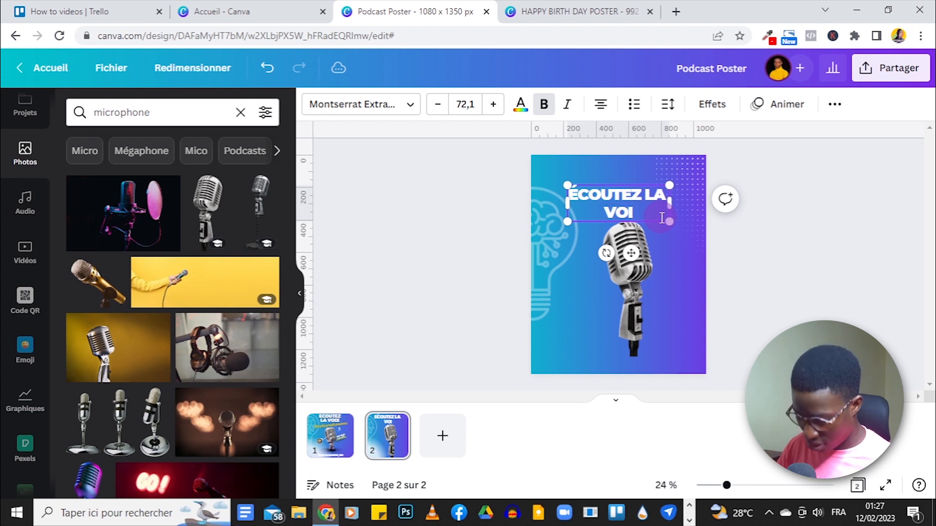
pyautogui.click(614, 115)
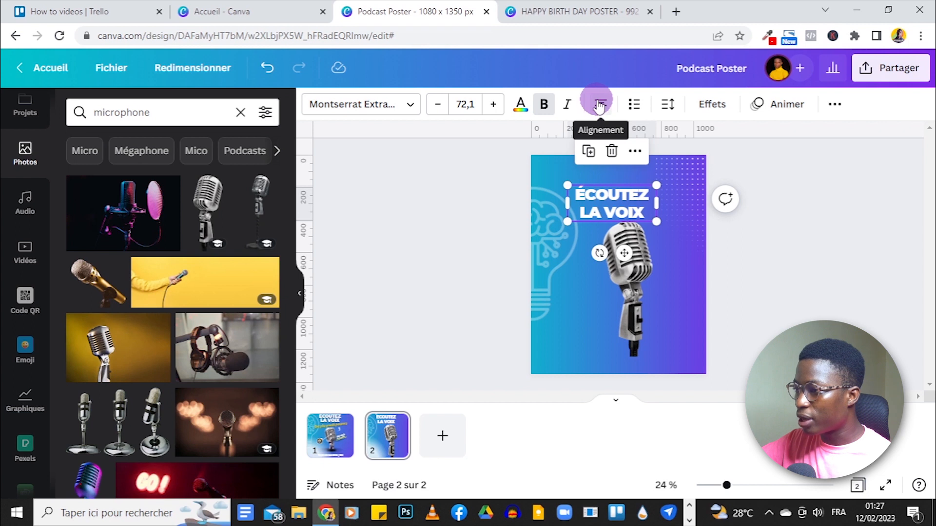
pyautogui.moveTo(620, 195); pyautogui.dragTo(626, 194)
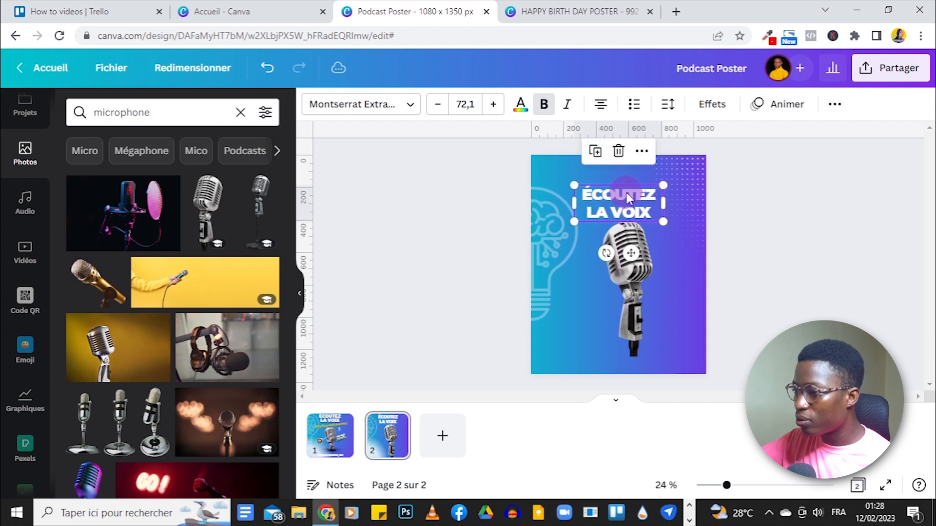
# - Apply the Élévation effect to the title with an intensity of 100
pyautogui.click(711, 104)
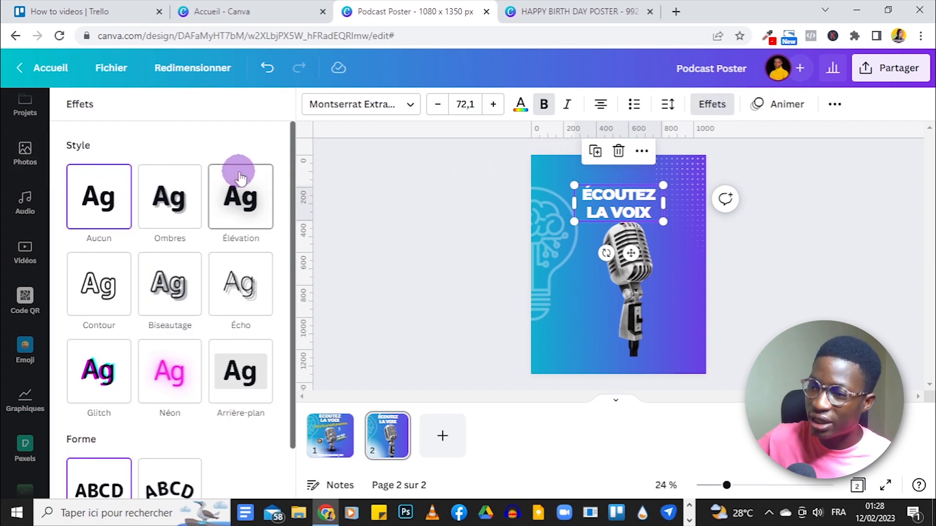
pyautogui.click(240, 184)
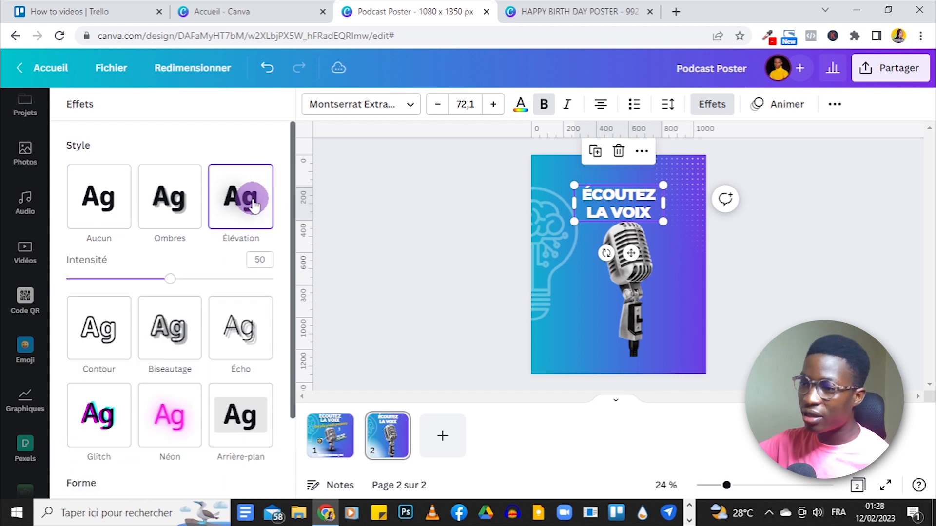
pyautogui.moveTo(179, 293); pyautogui.dragTo(482, 292)
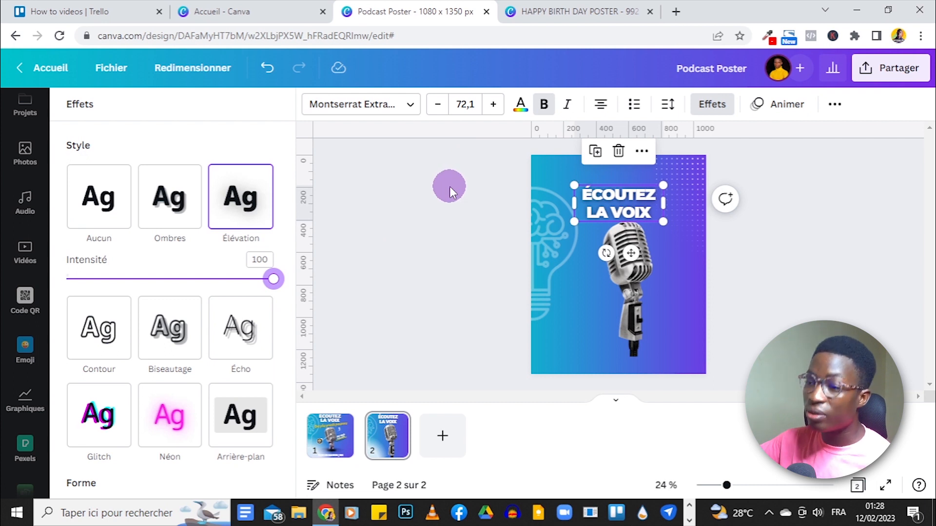
# - Crop the lower end off the microphone photo, leaving it slightly below the title, and compare the layout with page 1
pyautogui.click(628, 220)
pyautogui.moveTo(626, 353); pyautogui.dragTo(627, 316)
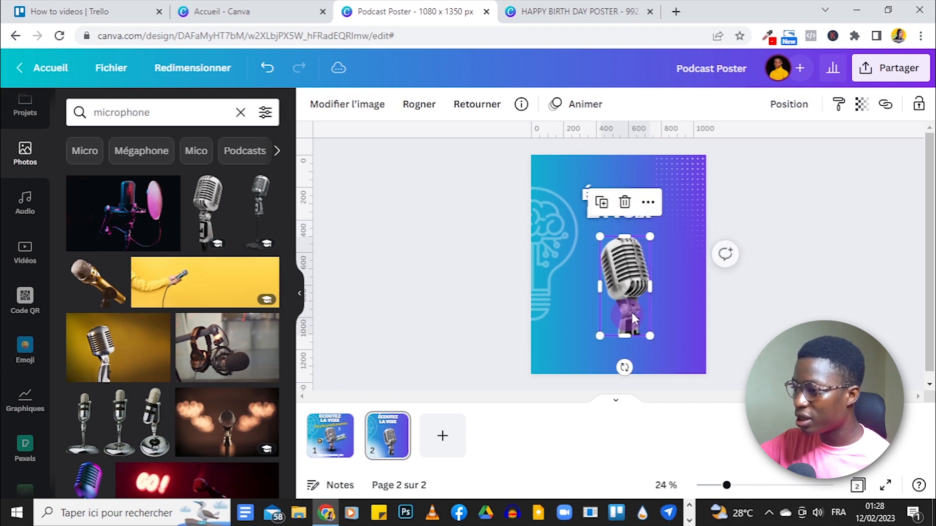
pyautogui.click(772, 241)
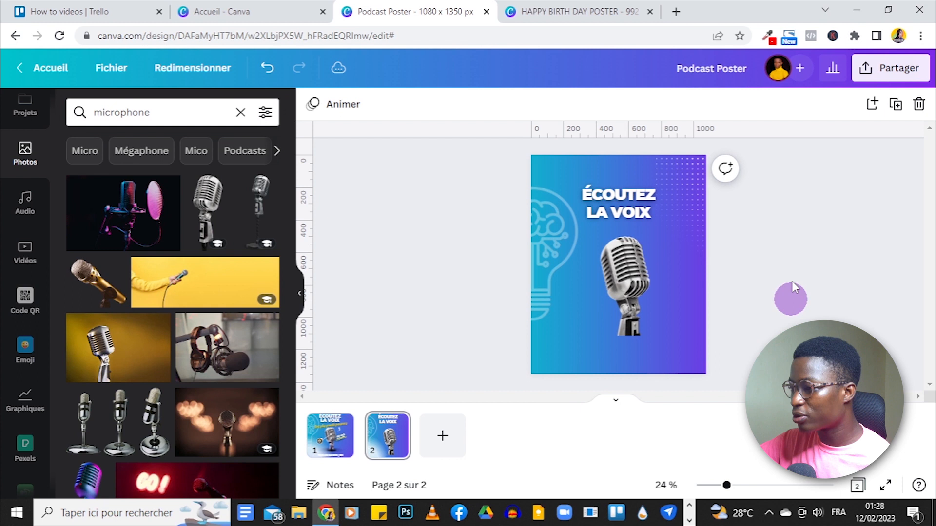
pyautogui.click(333, 438)
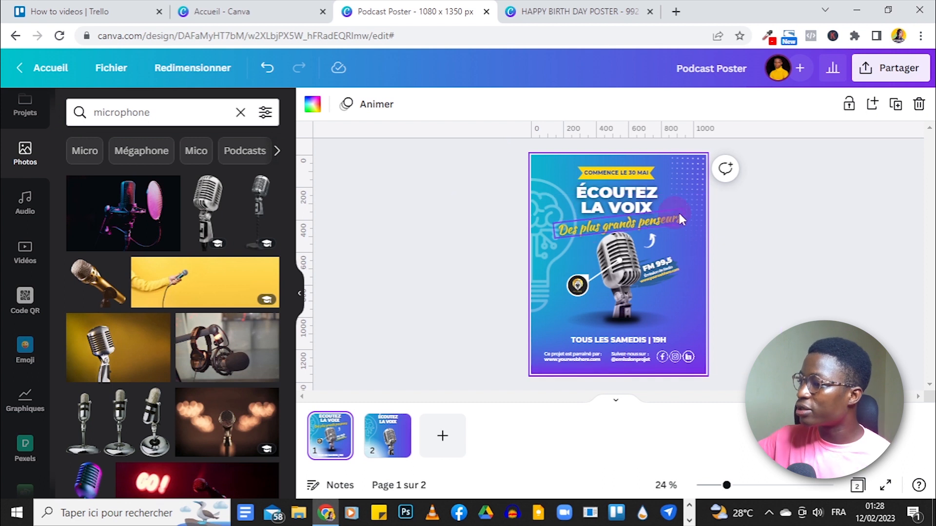
pyautogui.click(407, 461)
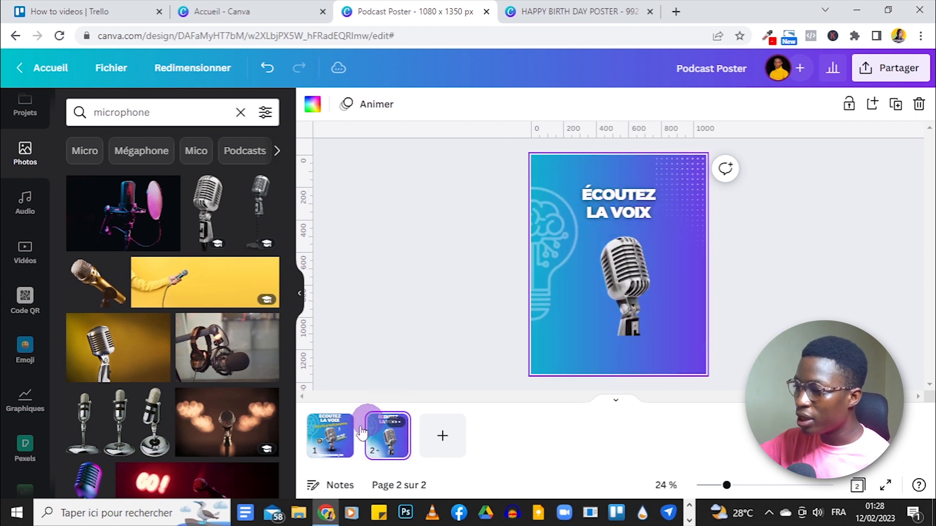
pyautogui.click(334, 435)
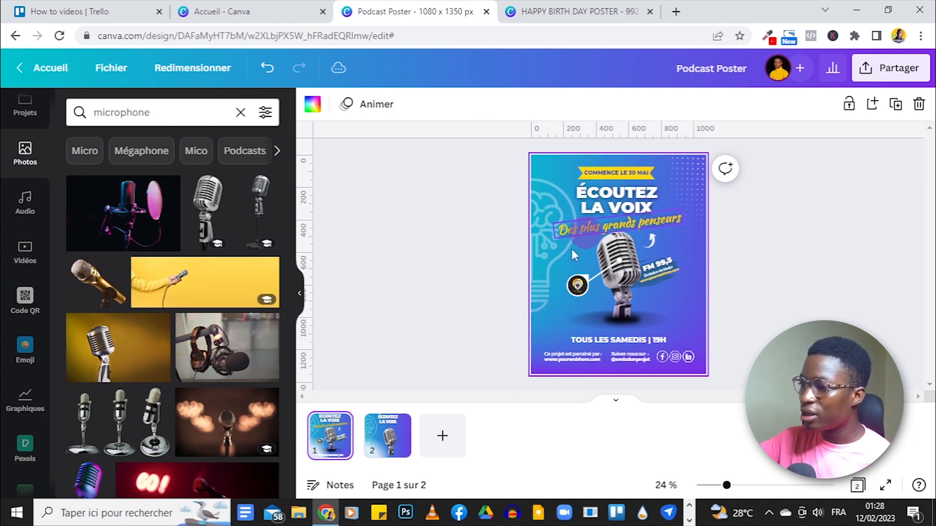
pyautogui.click(381, 447)
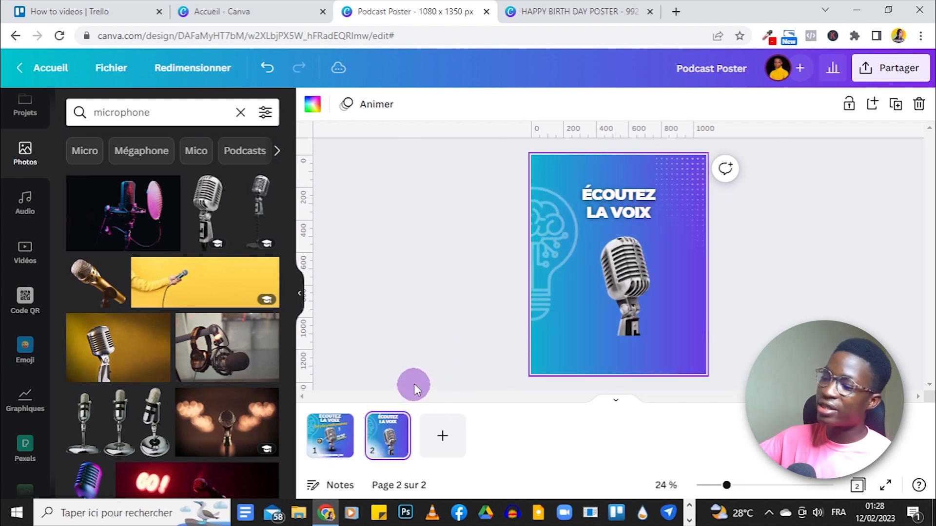
# - Add the ribbon banner shape with notched ends from the lines and shapes collection to page 2
pyautogui.scroll(4, 30, 214)
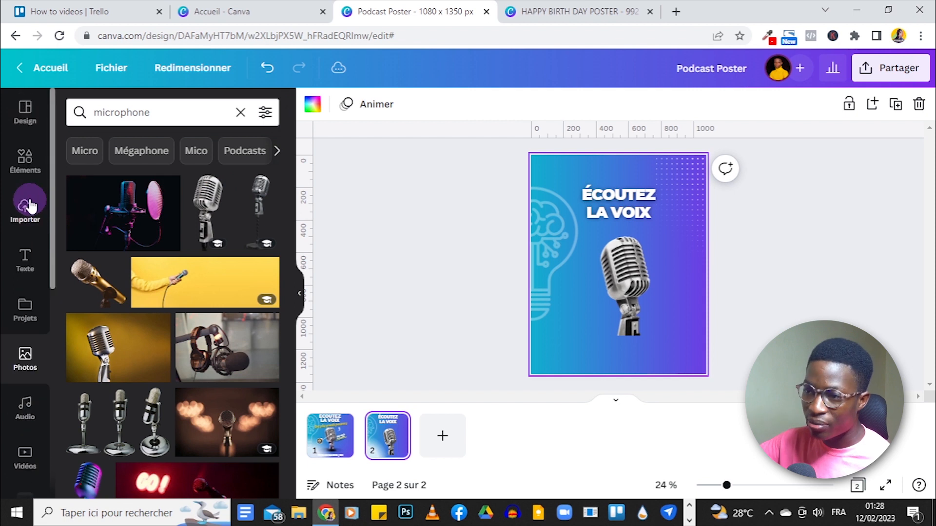
pyautogui.click(23, 166)
pyautogui.click(230, 107)
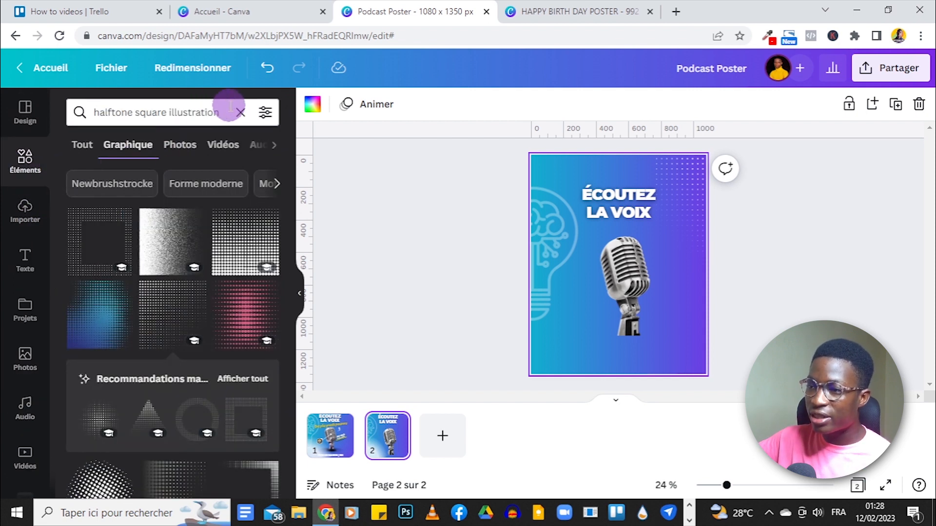
pyautogui.click(237, 116)
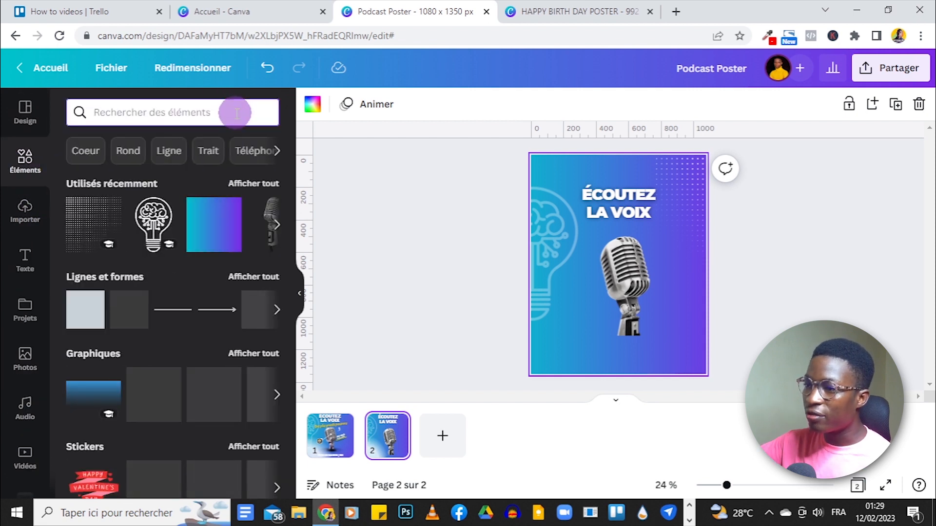
pyautogui.scroll(-2, 246, 334)
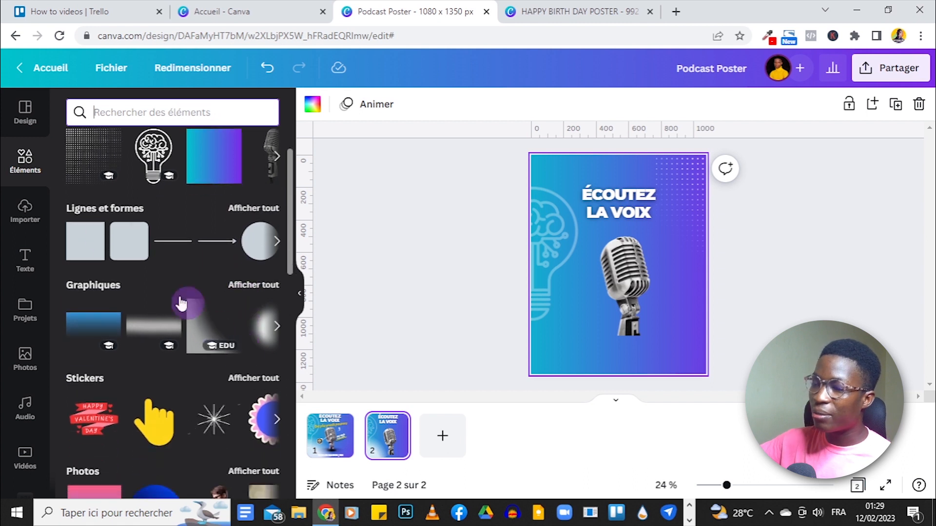
pyautogui.click(251, 211)
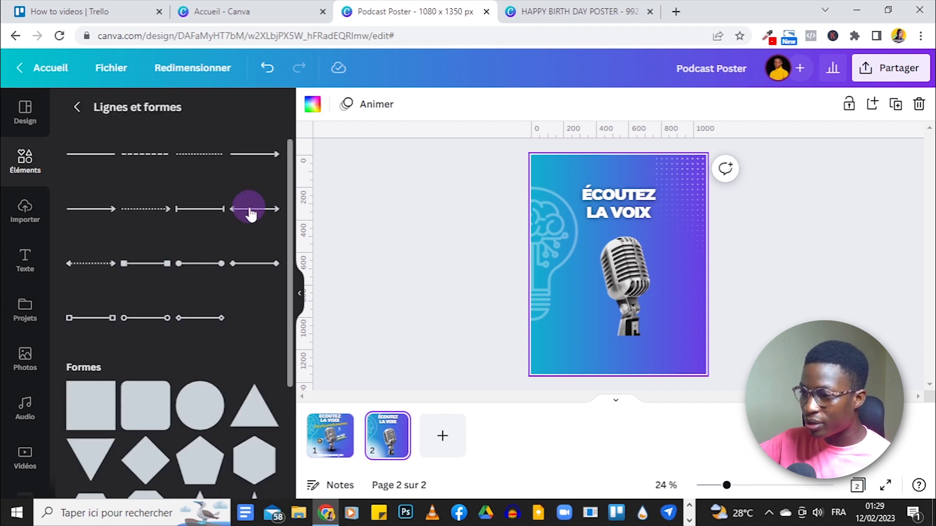
pyautogui.scroll(-5, 250, 215)
pyautogui.scroll(-6, 166, 205)
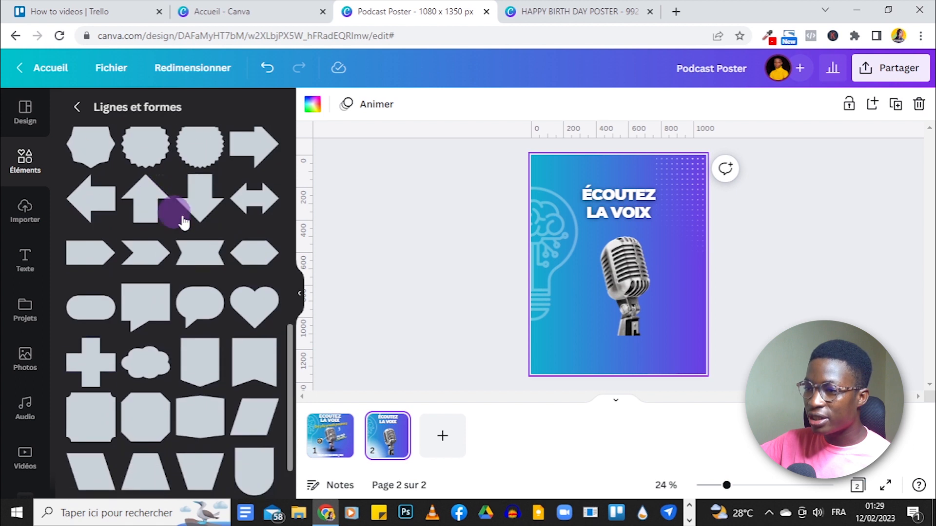
pyautogui.click(199, 251)
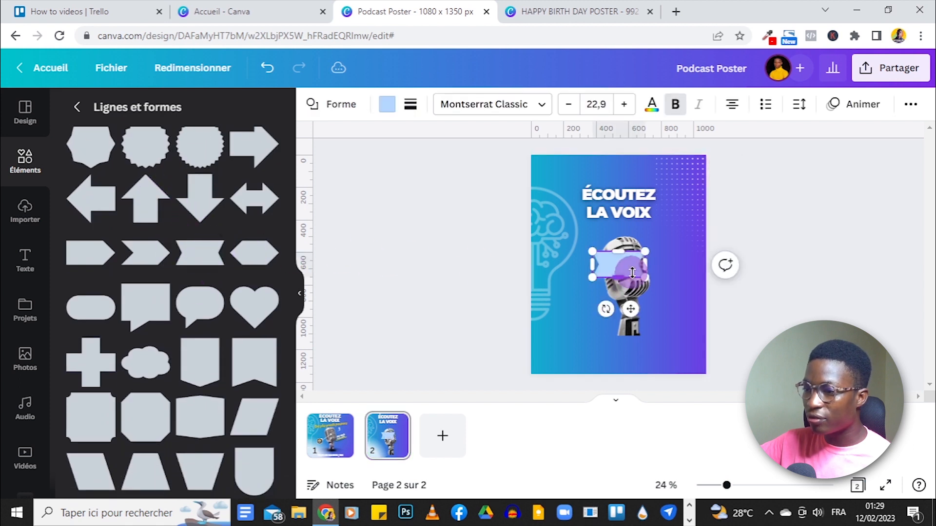
# - Stretch the ribbon into a flat banner about as wide as the title and center it just above "ÉCOUTEZ"
pyautogui.moveTo(625, 256); pyautogui.dragTo(735, 219)
pyautogui.moveTo(676, 310); pyautogui.dragTo(639, 232)
pyautogui.moveTo(701, 157); pyautogui.dragTo(619, 178)
pyautogui.moveTo(620, 178); pyautogui.dragTo(632, 175)
pyautogui.moveTo(727, 486); pyautogui.dragTo(750, 485)
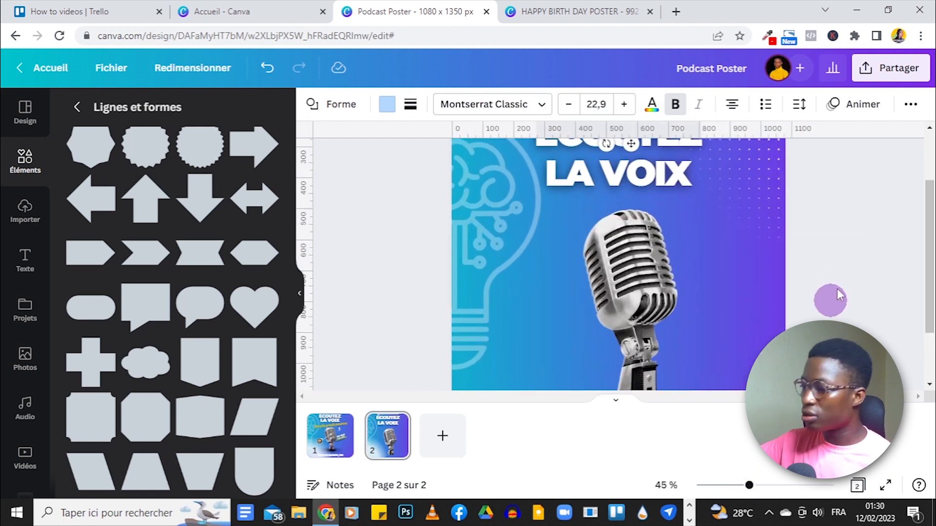
pyautogui.scroll(3, 838, 295)
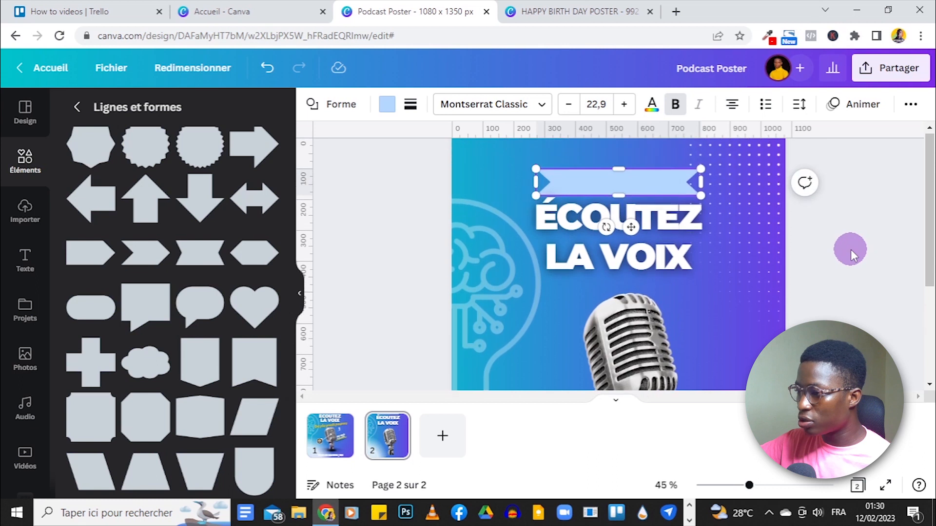
# - Label the banner "COMMENCE LE 30 MAI" at size 25,9 in dark blue text on a yellow fill
pyautogui.doubleClick(614, 179)
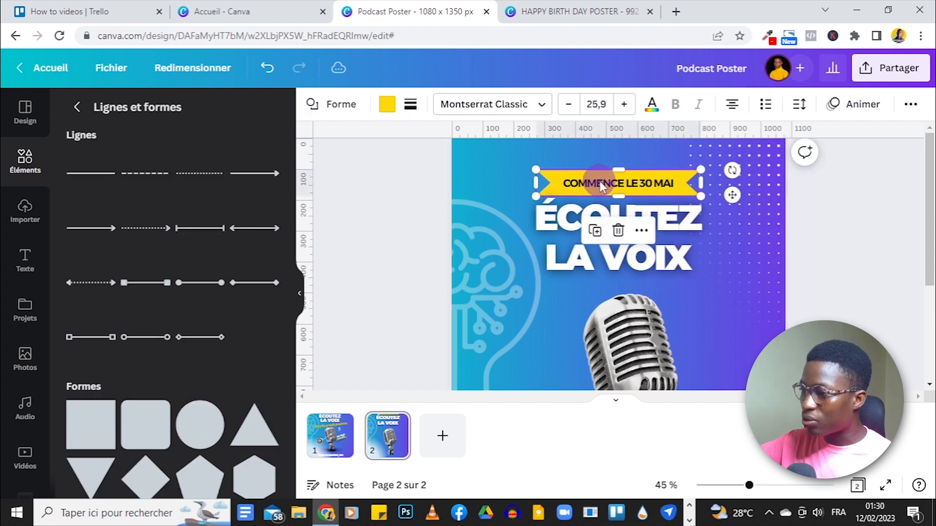
pyautogui.doubleClick(609, 183)
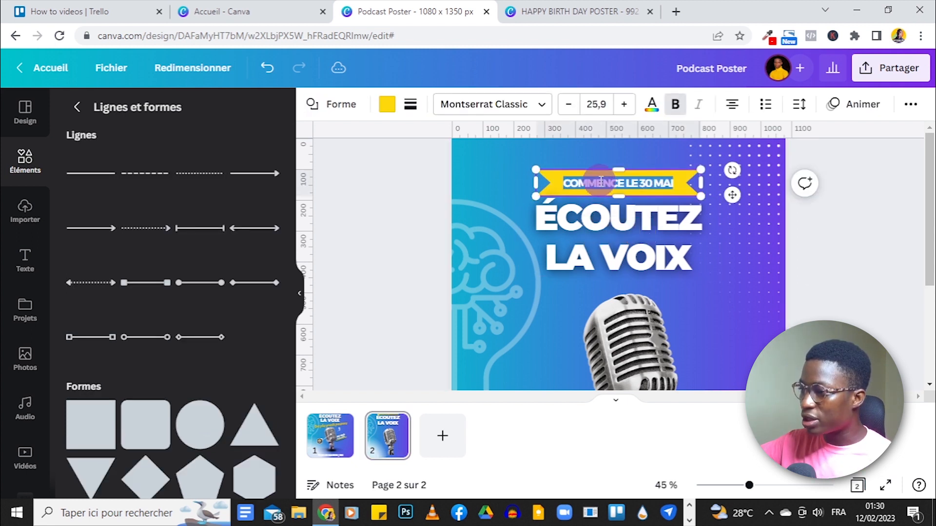
pyautogui.click(386, 104)
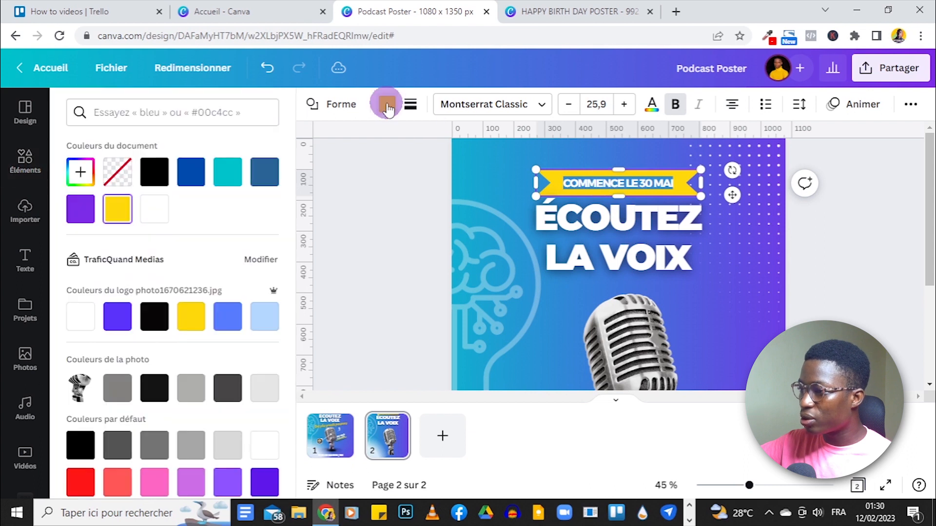
pyautogui.click(649, 105)
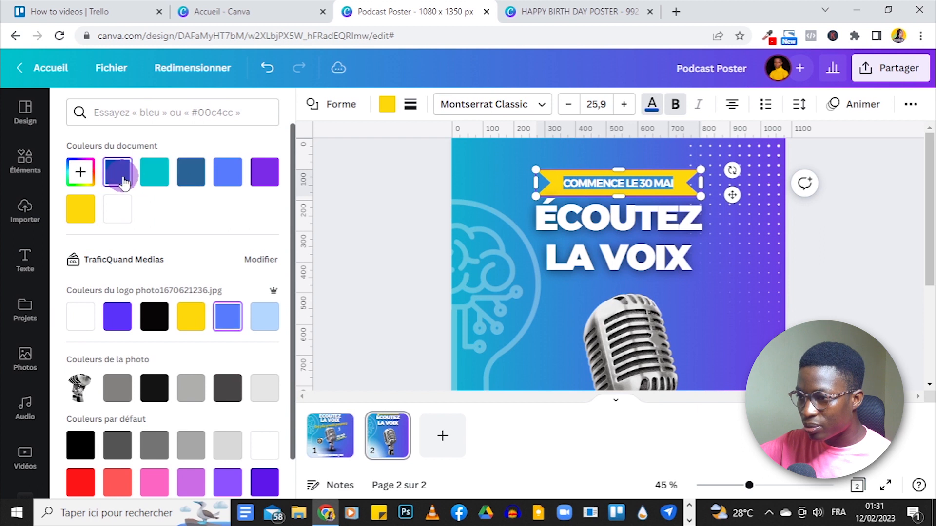
pyautogui.click(423, 168)
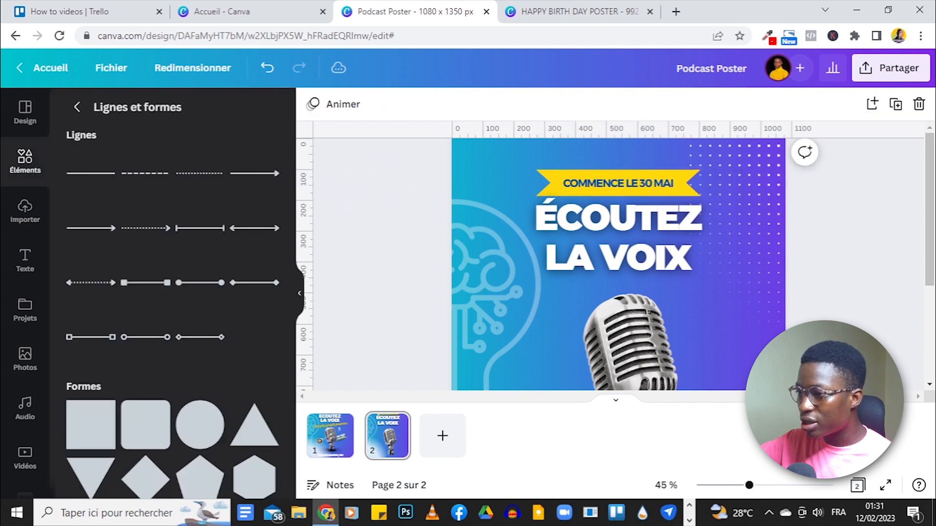
# - Check the script subtitle on page 1 and add a new text box on page 2 just below "LA VOIX"
pyautogui.moveTo(750, 486); pyautogui.dragTo(743, 486)
pyautogui.click(330, 436)
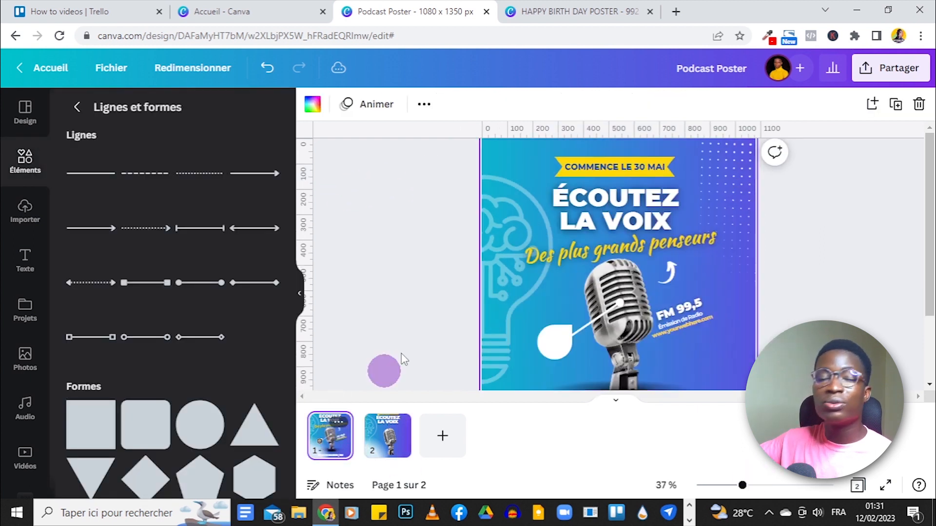
pyautogui.click(634, 253)
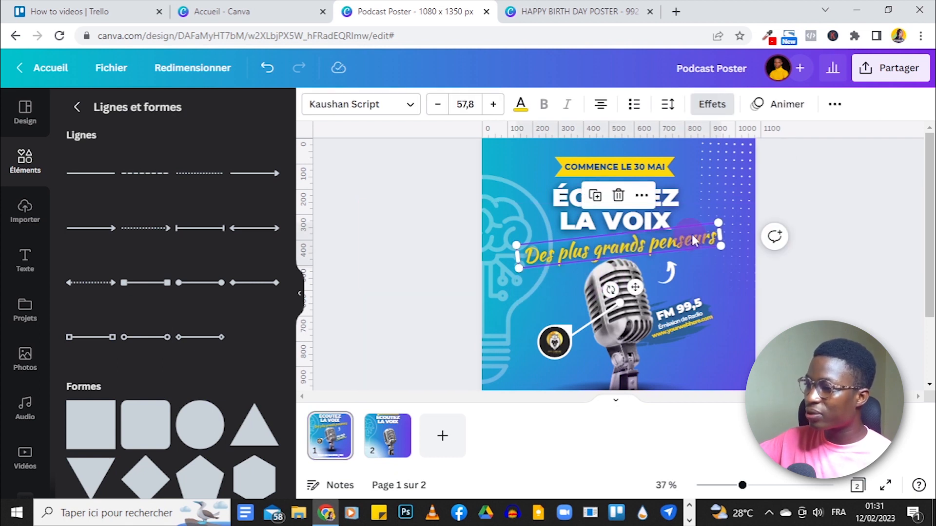
pyautogui.click(402, 441)
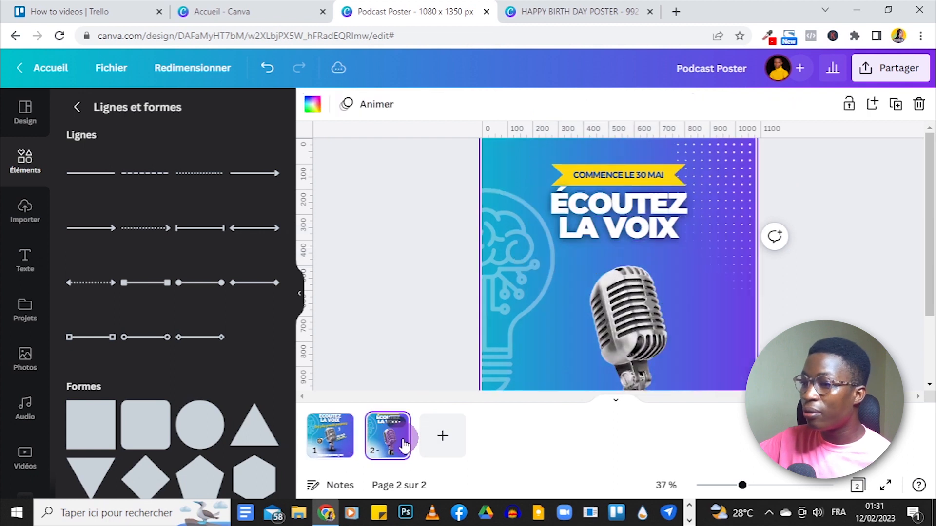
pyautogui.press('t')
pyautogui.moveTo(572, 262); pyautogui.dragTo(443, 246)
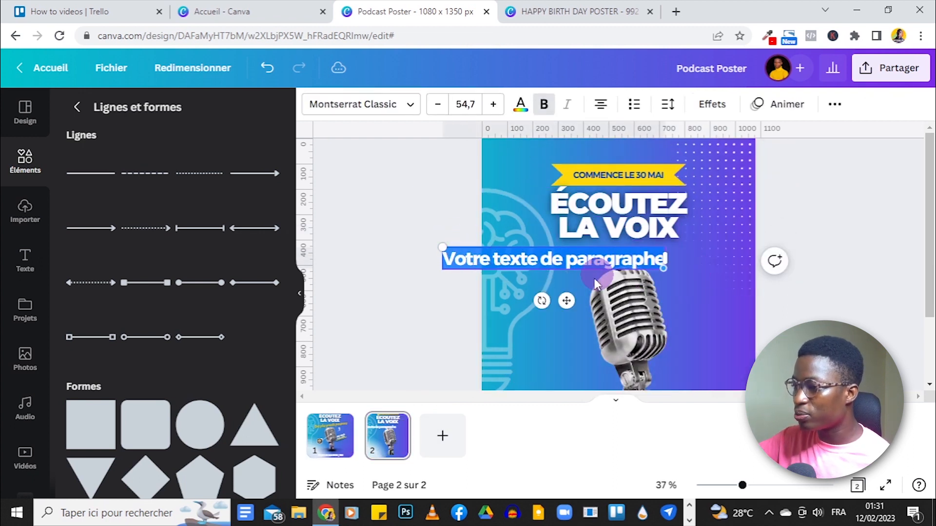
pyautogui.moveTo(566, 301); pyautogui.dragTo(625, 298)
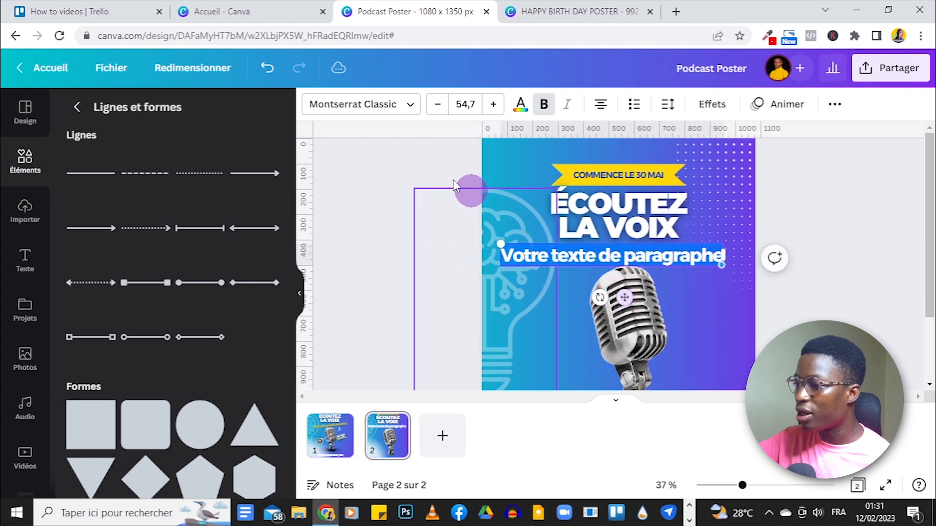
# - Set the new text's font to Kaushan Script, looking up "SCRIPT" among the fonts
pyautogui.click(331, 105)
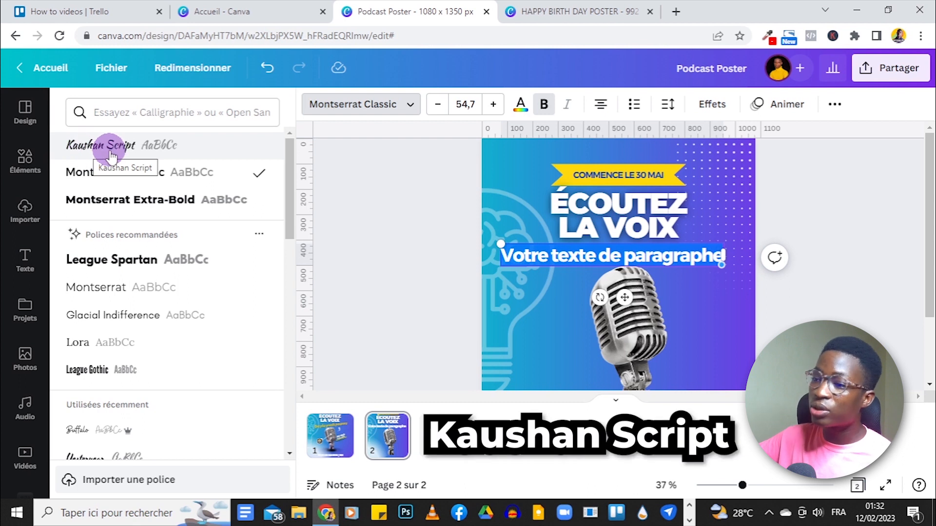
pyautogui.click(131, 112)
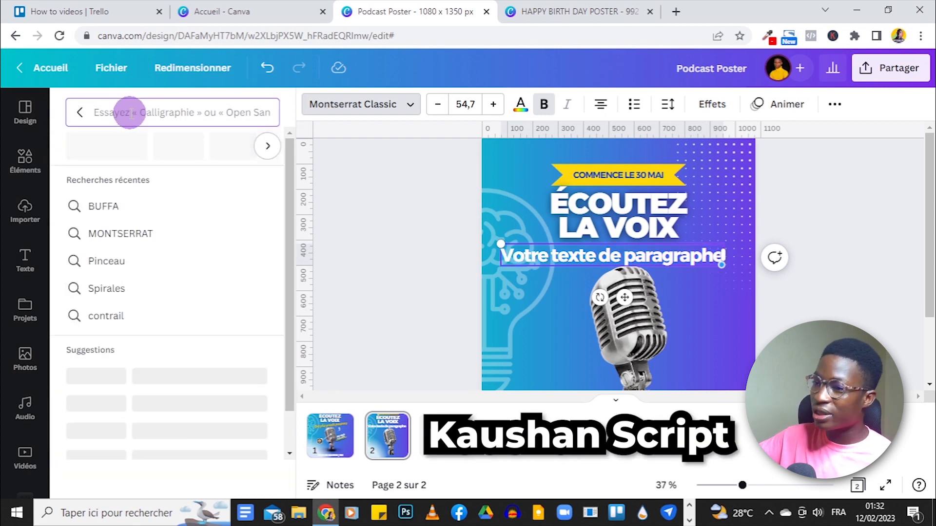
pyautogui.write('SCRPT')
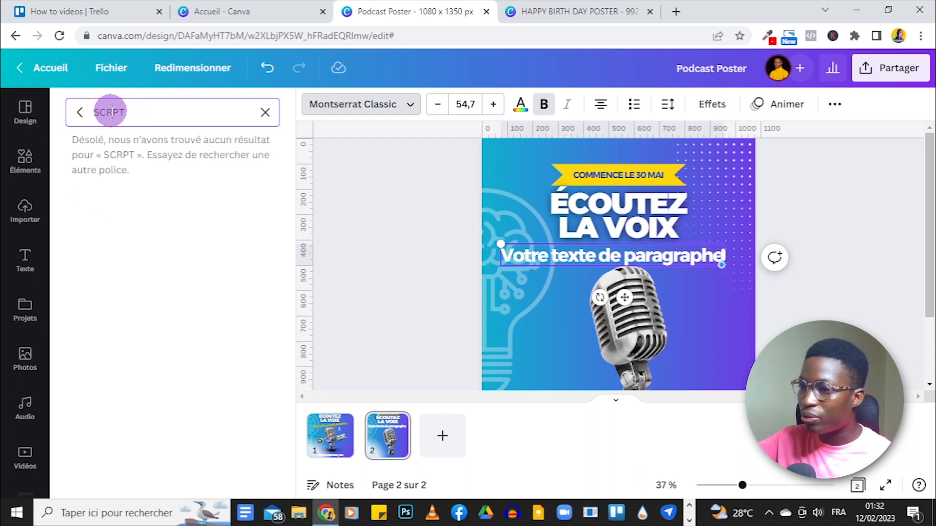
pyautogui.click(111, 112)
pyautogui.write('I')
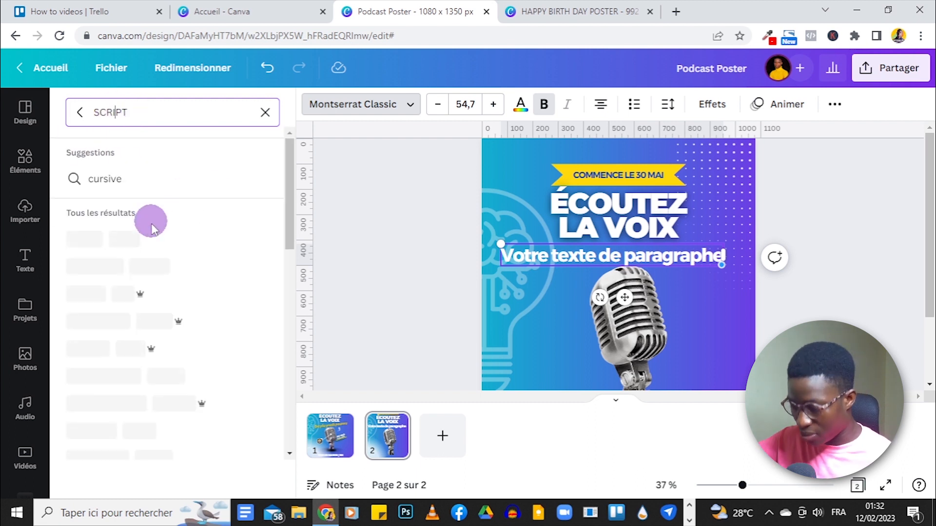
# - Replace the placeholder text with "Des plus grandes penseurs"
pyautogui.tripleClick(632, 258)
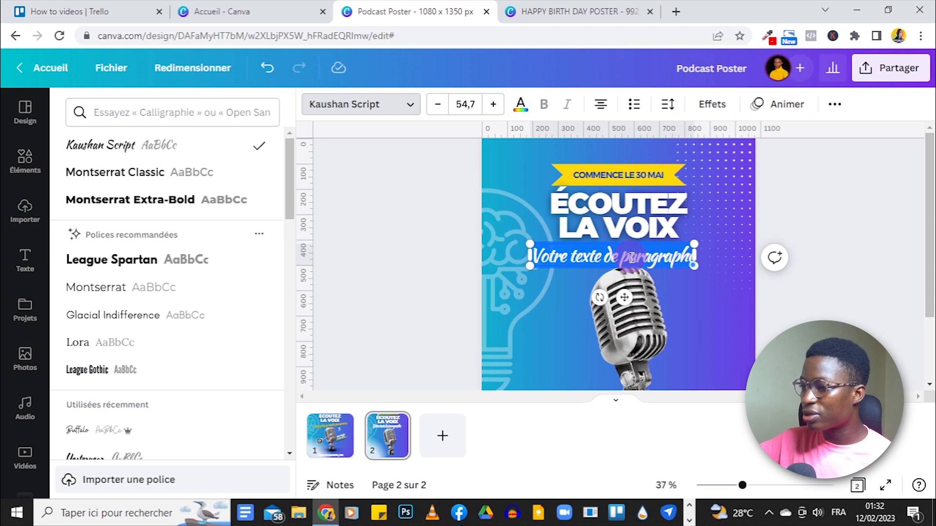
pyautogui.write('DES PLU')
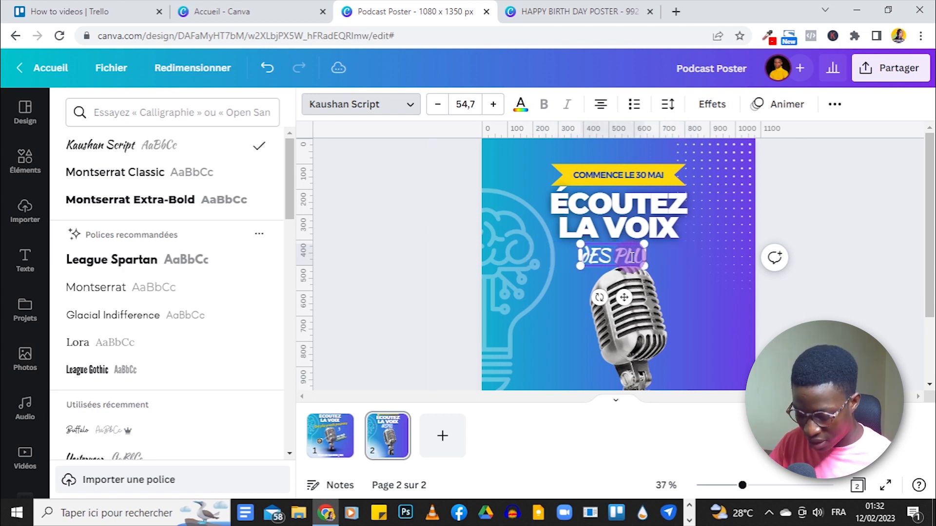
pyautogui.write('S GRANDS')
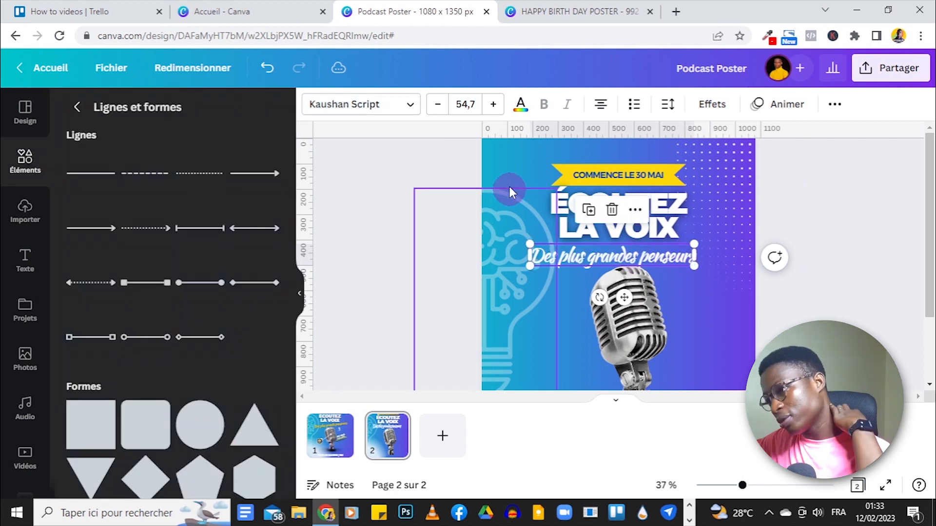
# - Color the subtitle with the document's yellow and tilt it slightly so that it rises toward its right end
pyautogui.click(475, 104)
pyautogui.click(521, 104)
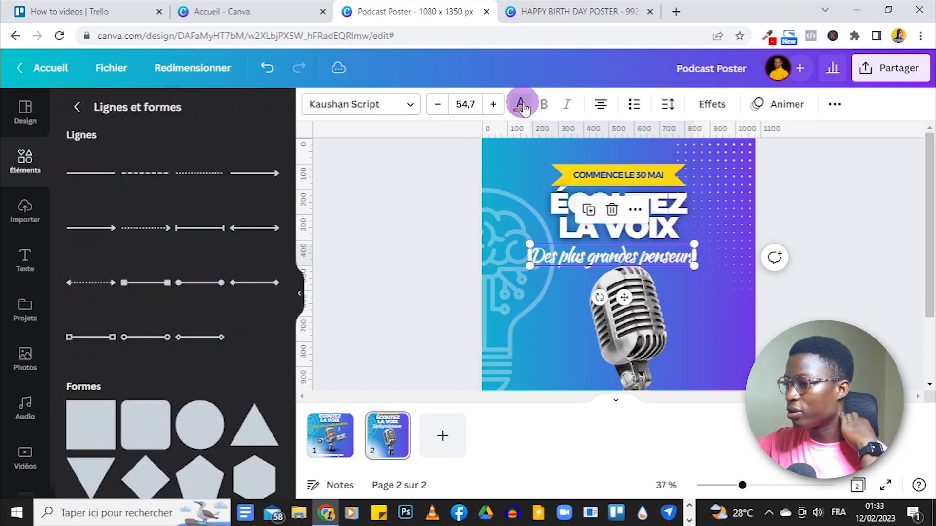
pyautogui.click(265, 172)
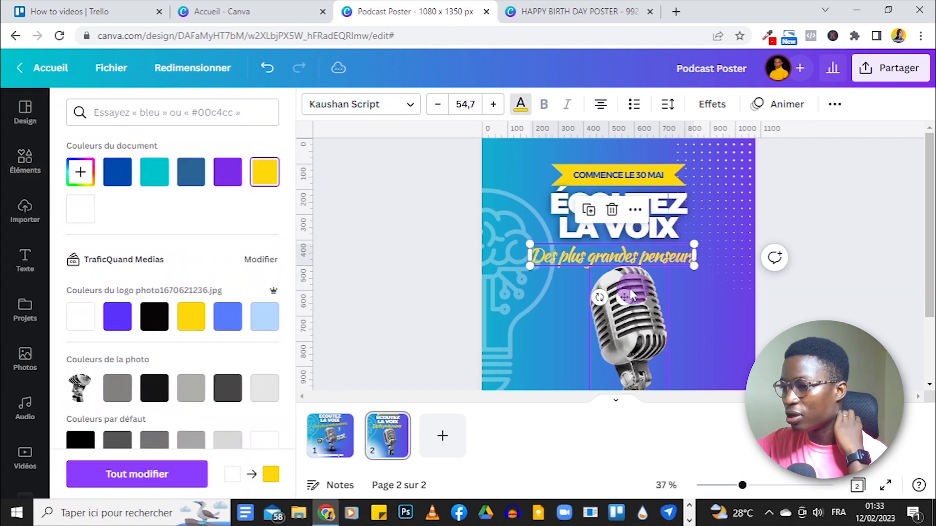
pyautogui.moveTo(600, 296); pyautogui.dragTo(637, 291)
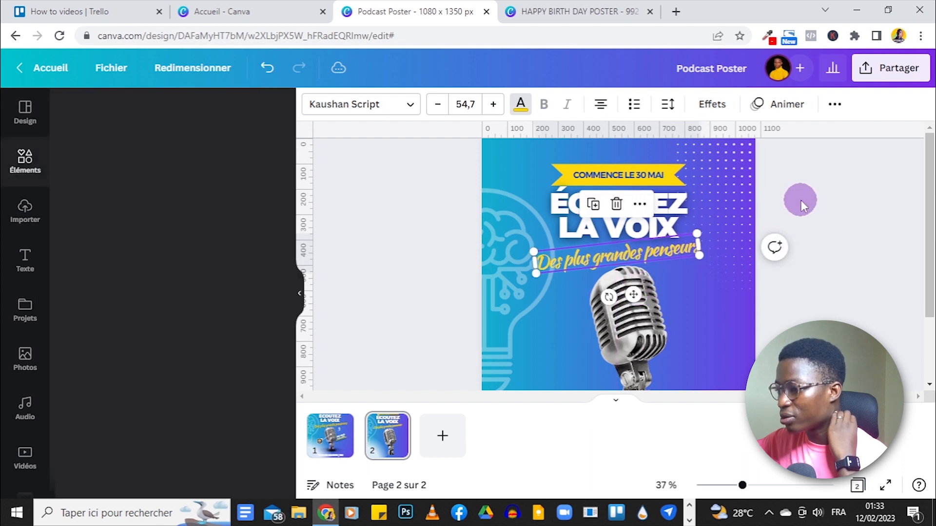
# - Apply the Élévation text effect to the subtitle on page 2 with an intensity of 100
pyautogui.click(800, 319)
pyautogui.moveTo(735, 477)
pyautogui.mouseDown()
pyautogui.moveTo(721, 485)
pyautogui.moveTo(732, 485)
pyautogui.mouseUp()
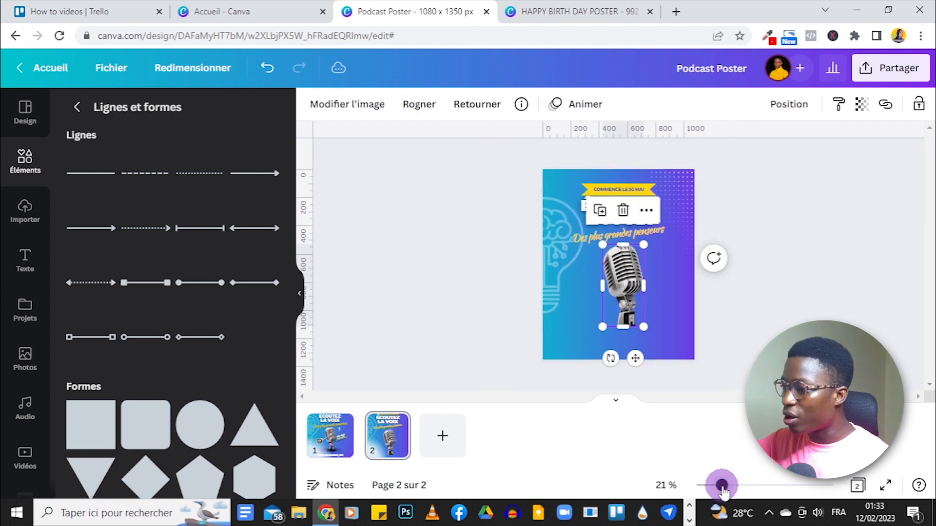
pyautogui.moveTo(721, 484); pyautogui.dragTo(732, 485)
pyautogui.click(770, 259)
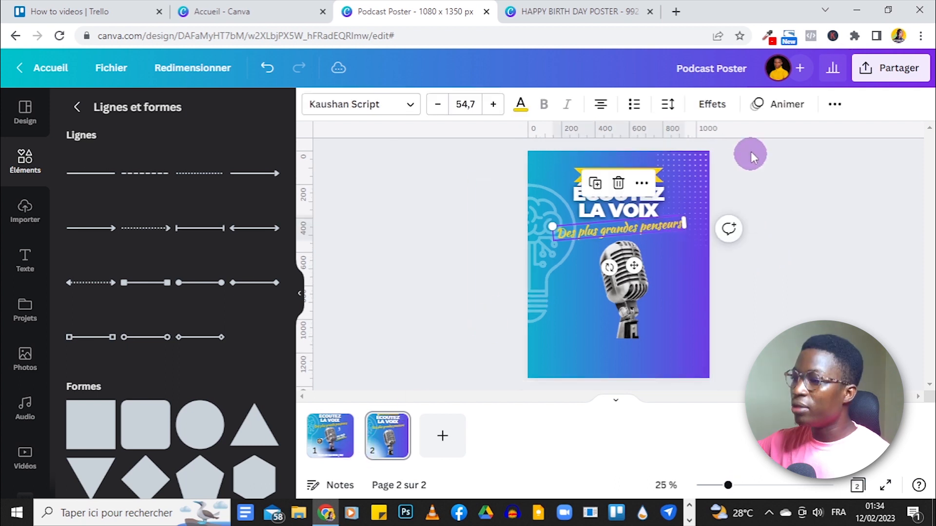
pyautogui.click(715, 105)
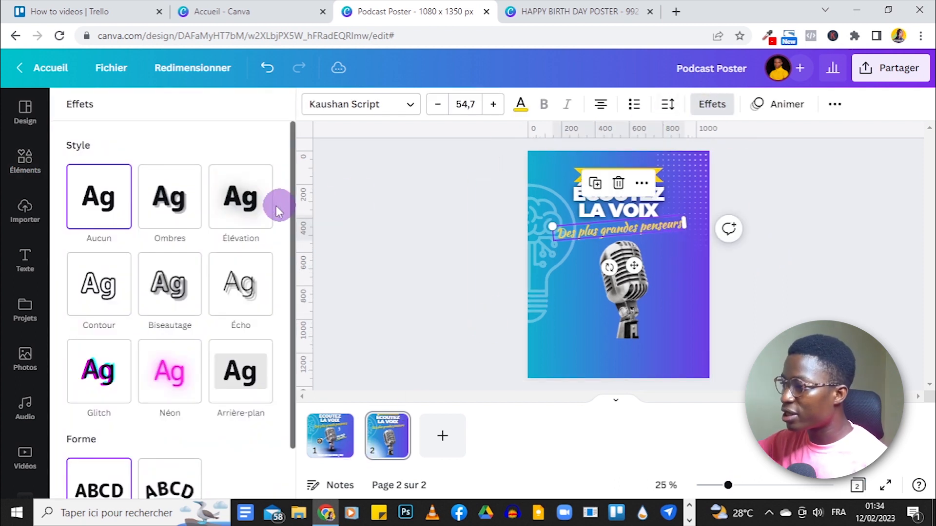
pyautogui.click(240, 197)
pyautogui.moveTo(170, 279); pyautogui.dragTo(397, 287)
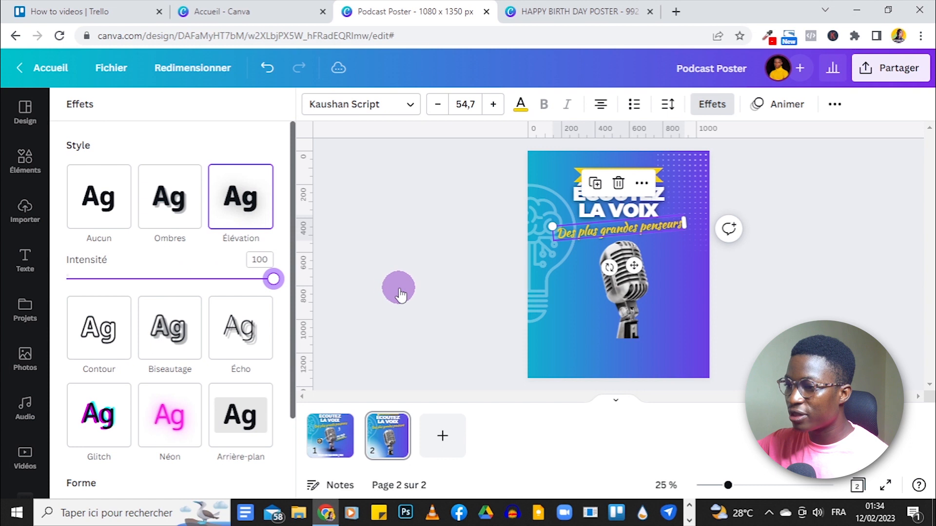
pyautogui.click(424, 238)
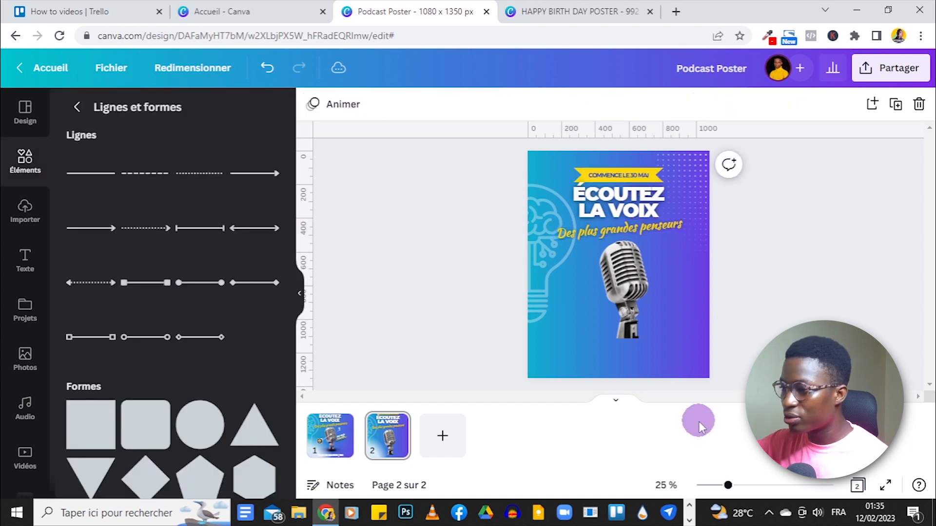
# - Compare the area around the microphone on page 2 with page 1 to identify the elements still missing
pyautogui.moveTo(725, 485); pyautogui.dragTo(750, 486)
pyautogui.scroll(3, 878, 278)
pyautogui.scroll(-4, 897, 223)
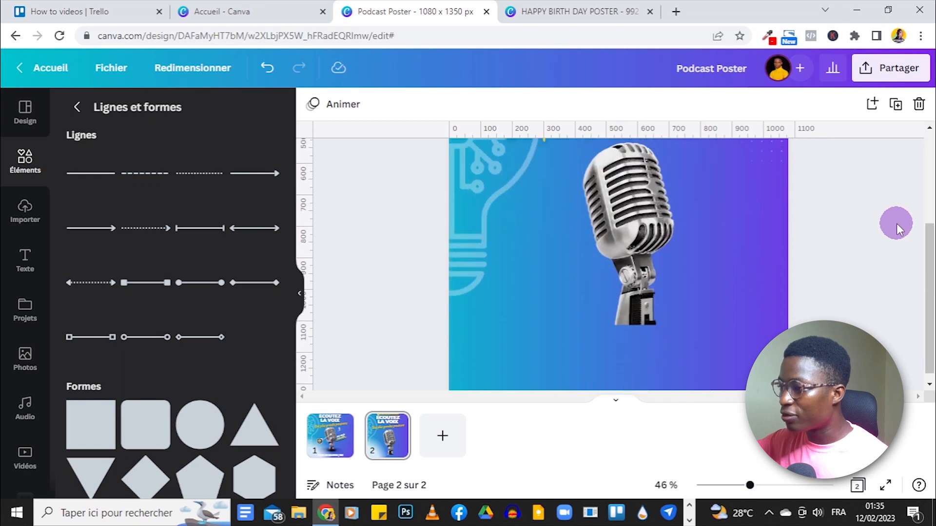
pyautogui.scroll(1, 585, 332)
pyautogui.click(315, 438)
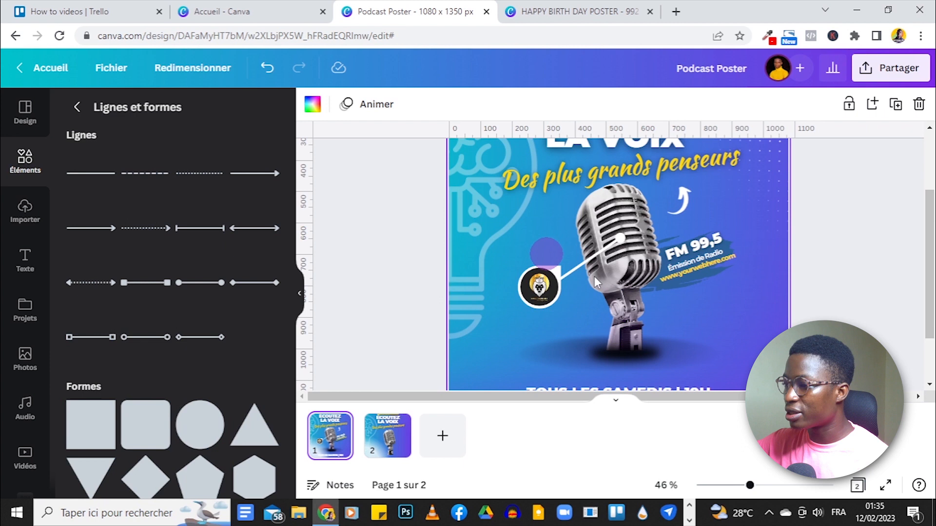
pyautogui.click(731, 486)
pyautogui.click(509, 347)
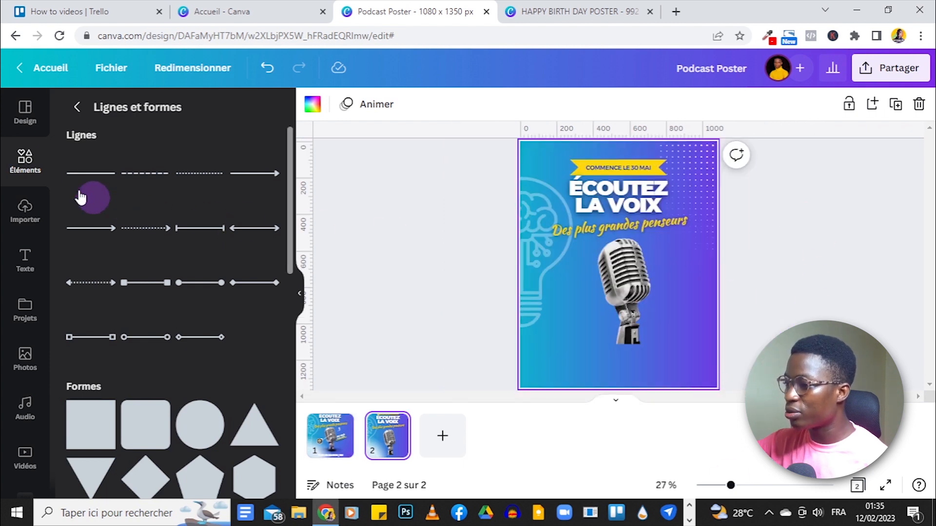
# - Search the elements for "brush" and show all the matching graphics
pyautogui.click(24, 157)
pyautogui.click(115, 111)
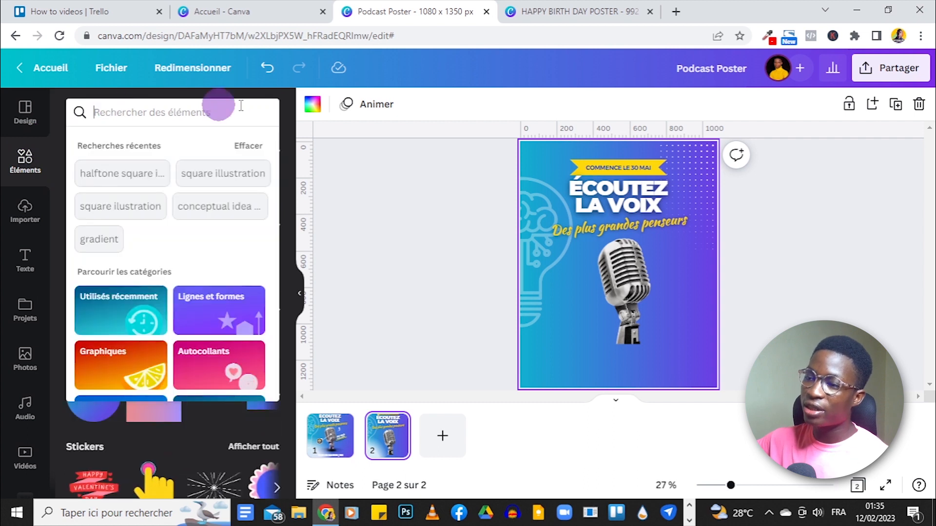
pyautogui.write('brusdh')
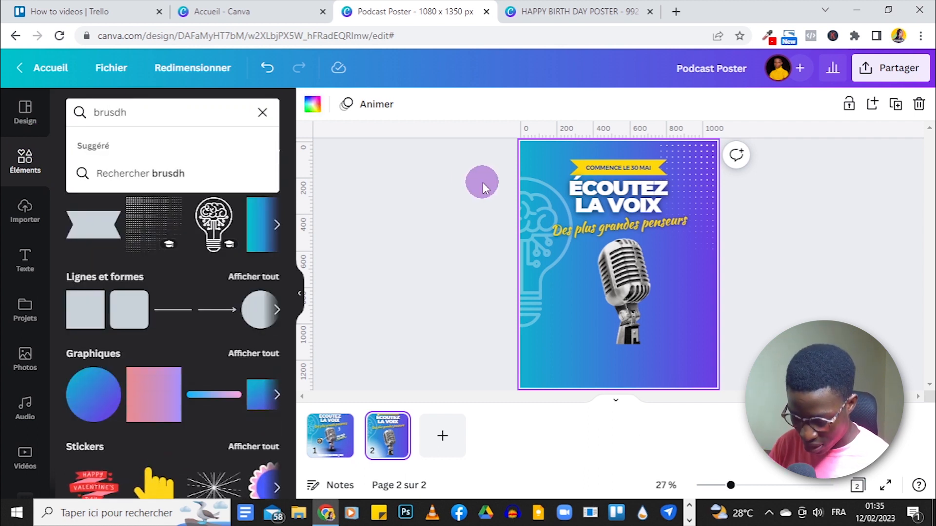
pyautogui.press('BackSpace')
pyautogui.press('BackSpace')
pyautogui.write('h')
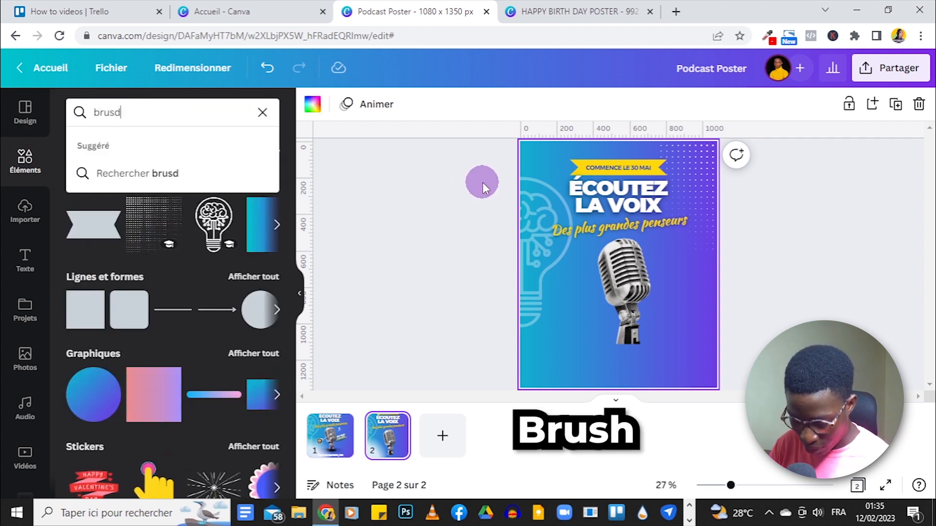
pyautogui.press('Return')
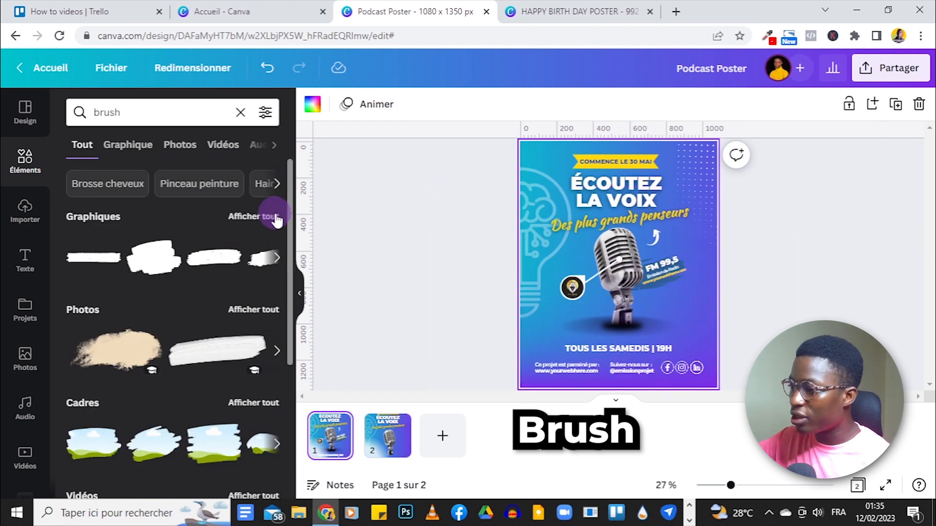
pyautogui.click(276, 218)
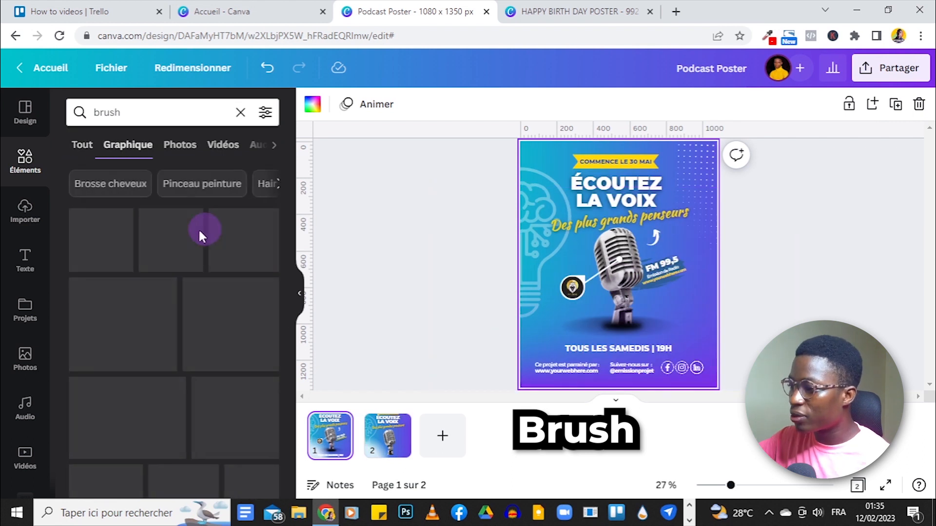
# - Insert a rough brush-stroke graphic on page 2 and color it with the document's muted steel blue
pyautogui.scroll(-3, 212, 396)
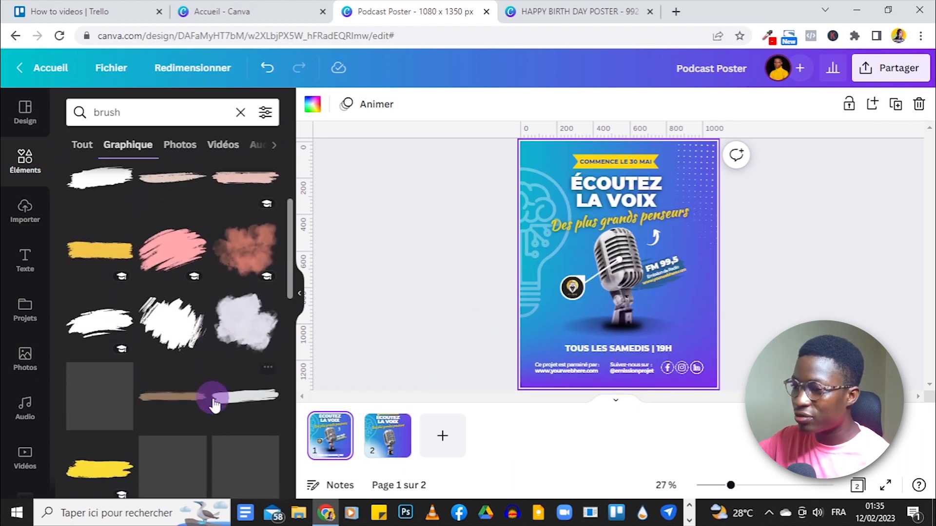
pyautogui.click(387, 436)
pyautogui.scroll(2, 180, 303)
pyautogui.scroll(-2, 181, 307)
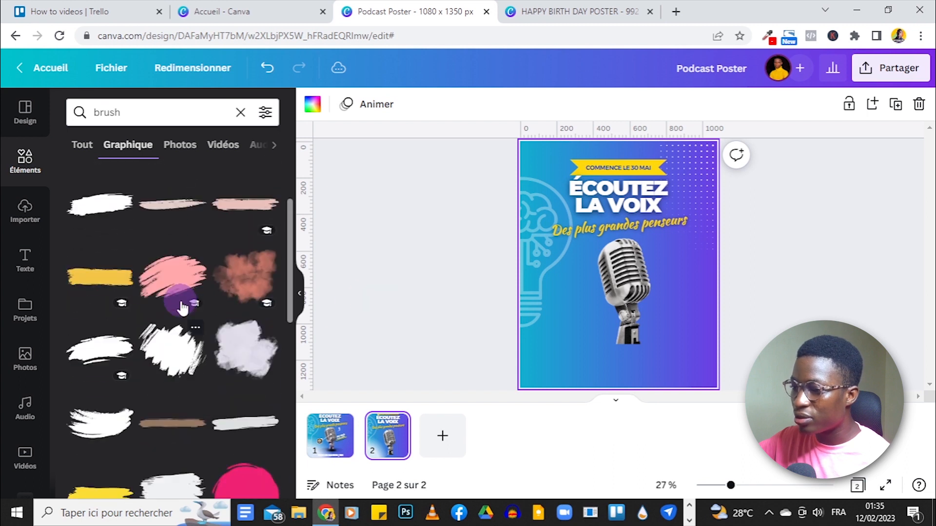
pyautogui.click(109, 331)
pyautogui.click(311, 109)
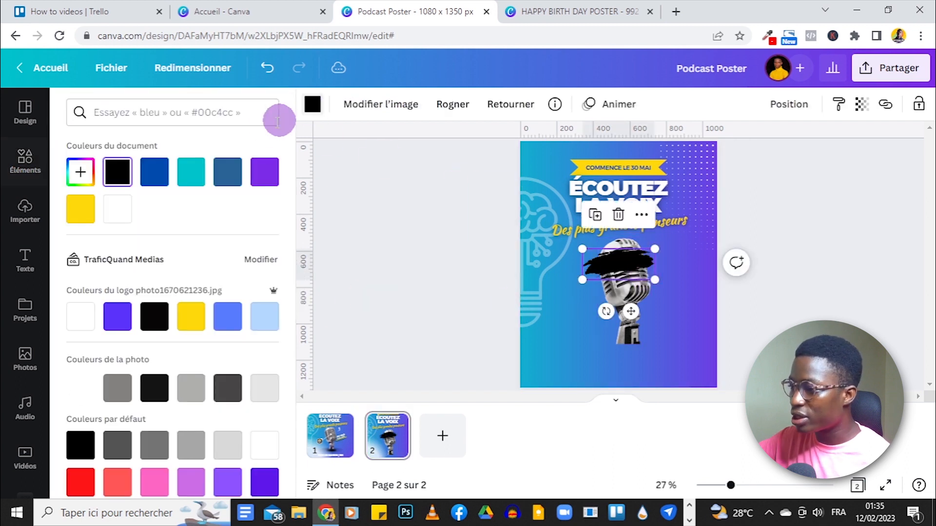
pyautogui.click(225, 175)
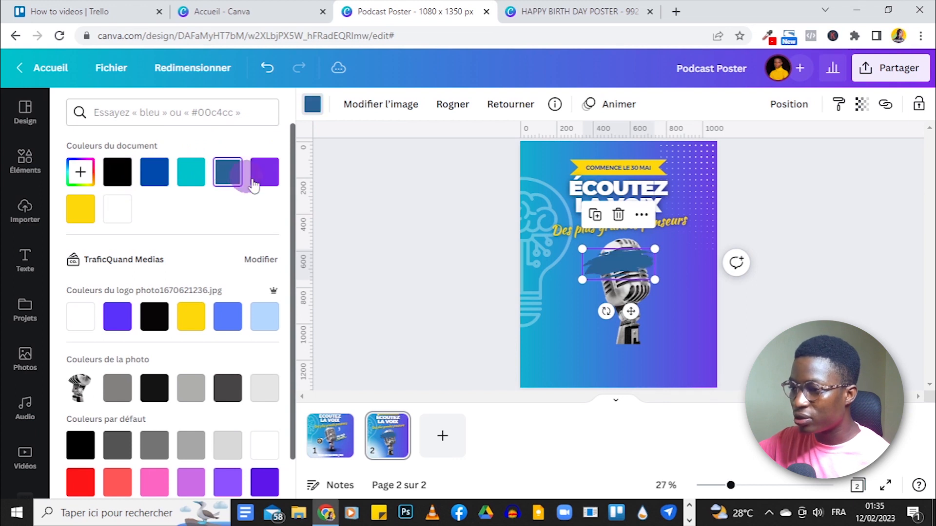
# - Tilt the blue brush stroke upward and place it behind the microphone so it extends past the microphone's right side
pyautogui.moveTo(606, 311)
pyautogui.mouseDown()
pyautogui.moveTo(517, 281)
pyautogui.moveTo(519, 224)
pyautogui.moveTo(626, 197)
pyautogui.moveTo(647, 216)
pyautogui.mouseUp()
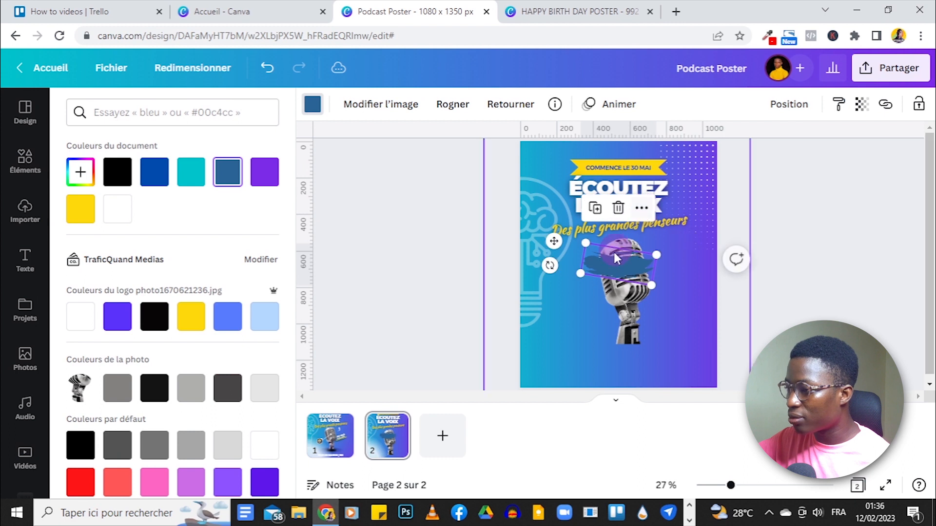
pyautogui.moveTo(619, 263)
pyautogui.mouseDown()
pyautogui.moveTo(654, 263)
pyautogui.moveTo(613, 292)
pyautogui.moveTo(597, 282)
pyautogui.mouseUp()
pyautogui.click(785, 105)
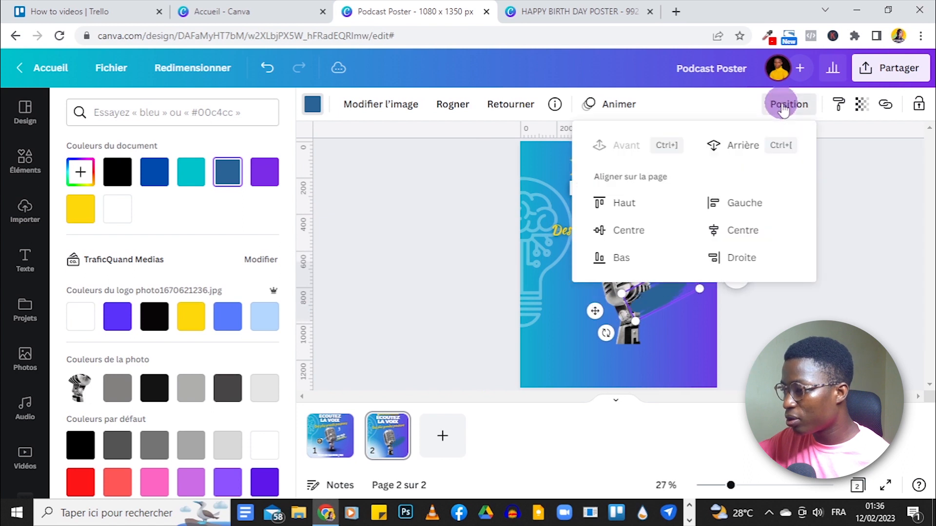
pyautogui.click(879, 295)
pyautogui.moveTo(606, 333)
pyautogui.mouseDown()
pyautogui.moveTo(571, 289)
pyautogui.moveTo(570, 251)
pyautogui.mouseUp()
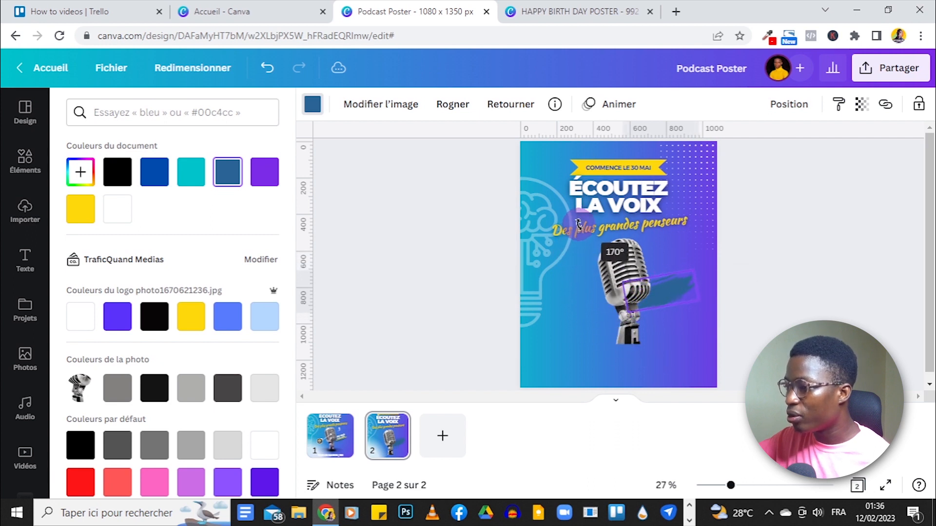
# - Check the details around the microphone on page 1, and search the graphics for "arrow" with page 2 open
pyautogui.click(330, 436)
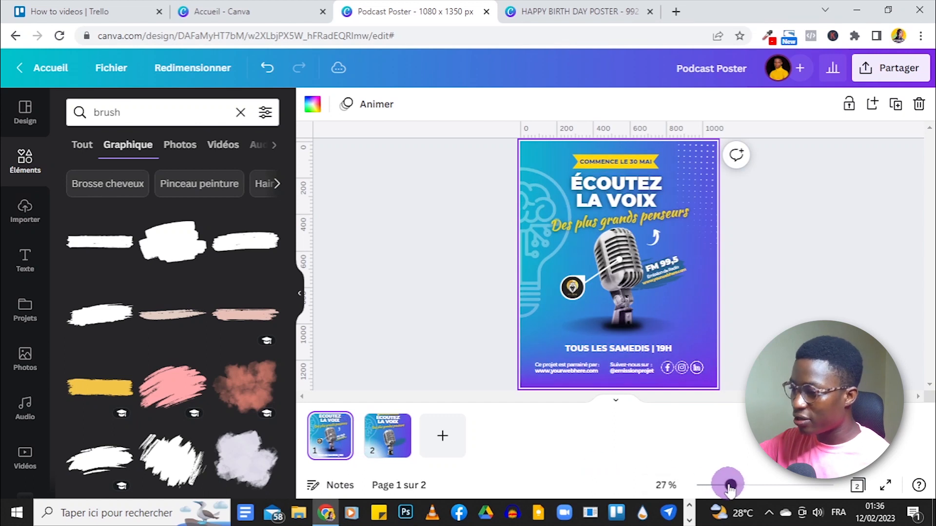
pyautogui.moveTo(730, 486); pyautogui.dragTo(763, 485)
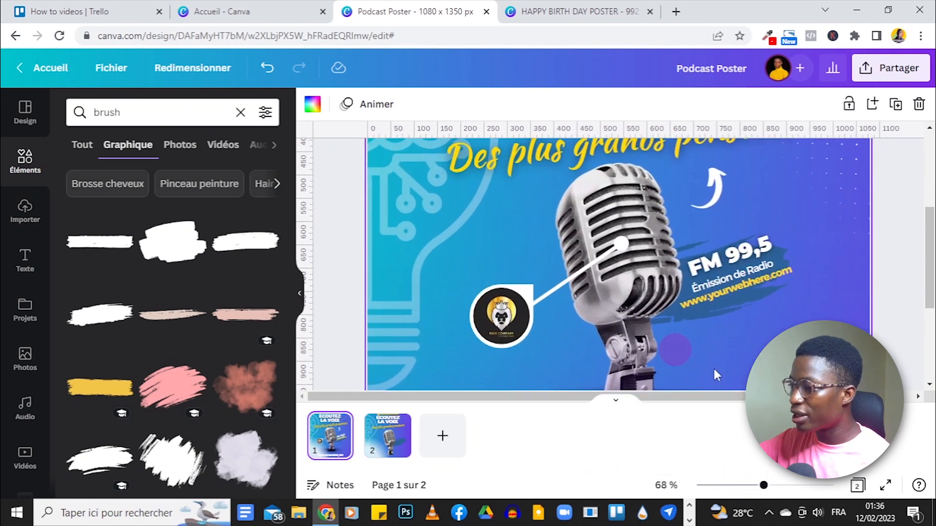
pyautogui.click(399, 438)
pyautogui.moveTo(762, 494); pyautogui.dragTo(739, 493)
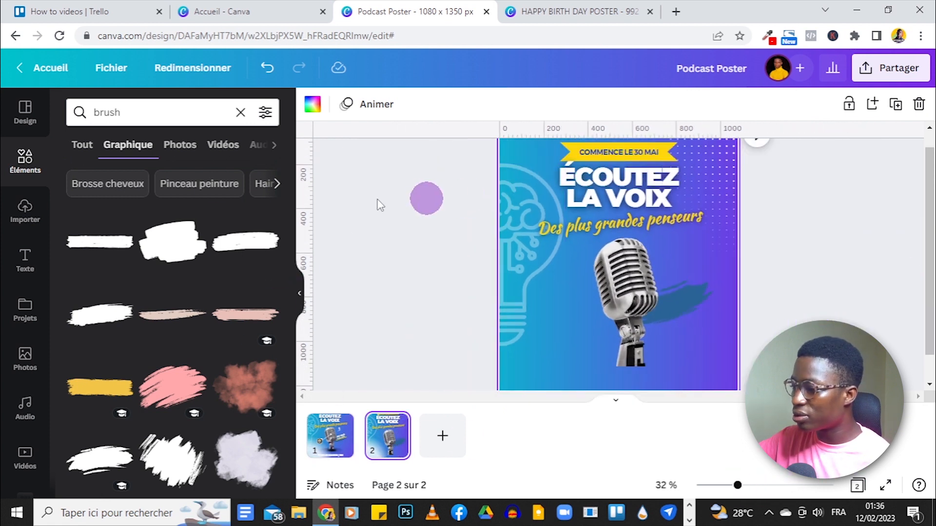
pyautogui.doubleClick(106, 113)
pyautogui.press('BackSpace')
pyautogui.write('arrow')
pyautogui.press('Return')
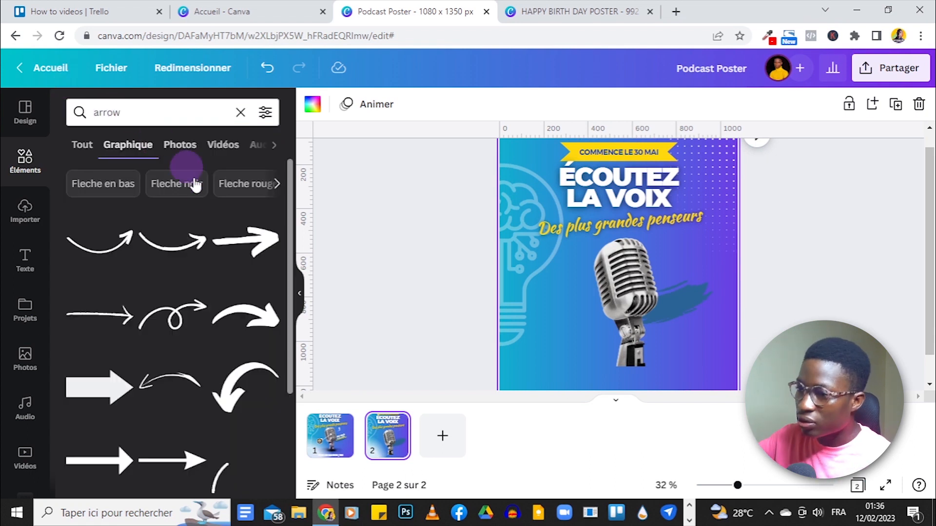
# - Insert the thick curved white arrow on page 2 and rotate, enlarge and place it right of the microphone, pointing up at the subtitle
pyautogui.click(242, 382)
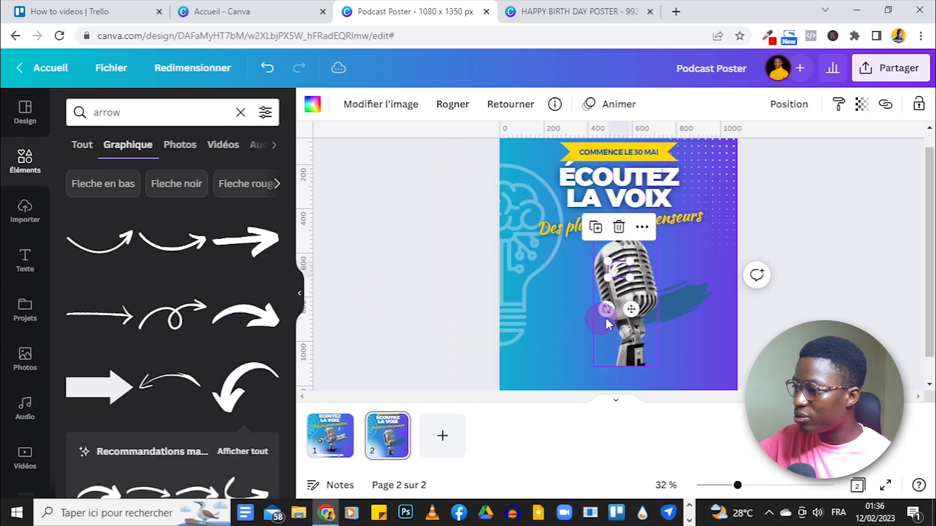
pyautogui.moveTo(603, 310); pyautogui.dragTo(652, 245)
pyautogui.moveTo(636, 277); pyautogui.dragTo(662, 306)
pyautogui.moveTo(688, 263); pyautogui.dragTo(675, 252)
pyautogui.click(790, 209)
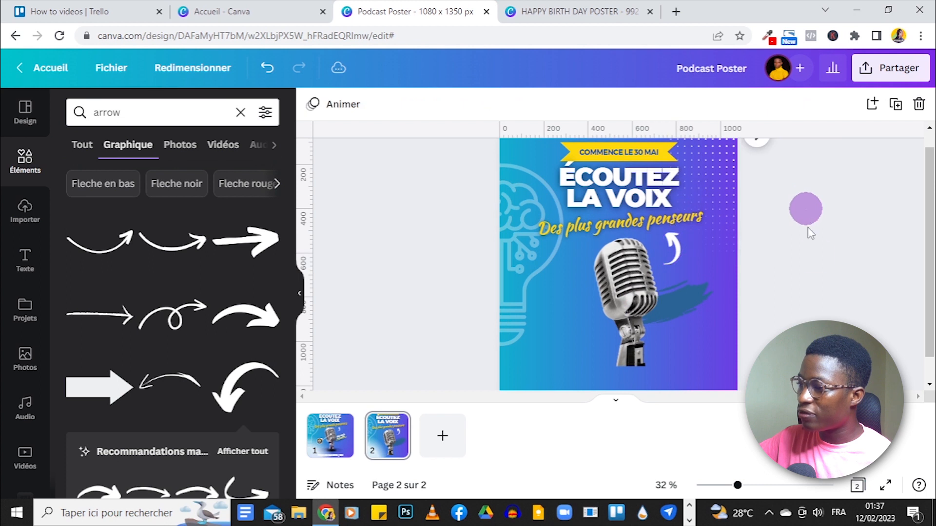
# - Browse the full collection of frames for a drop-shaped frame
pyautogui.scroll(-1, 817, 258)
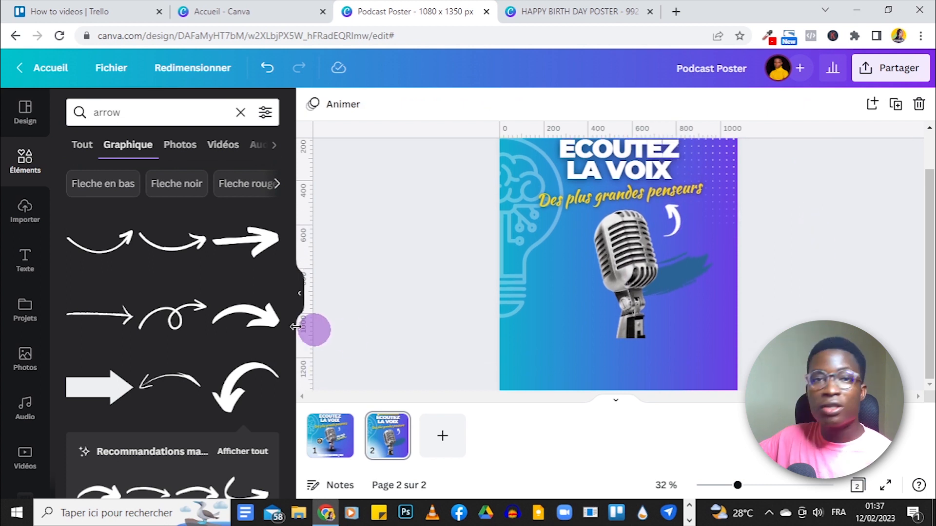
pyautogui.click(240, 113)
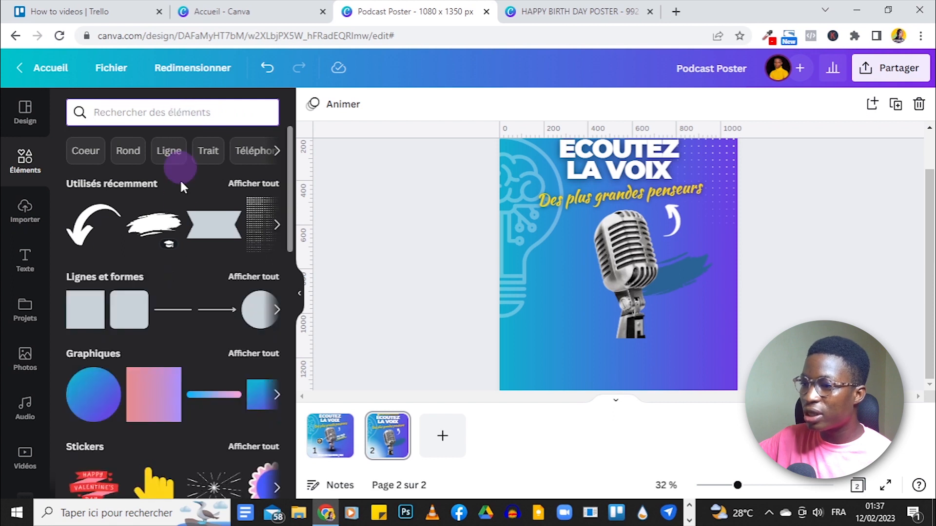
pyautogui.scroll(-10, 183, 214)
pyautogui.scroll(-3, 182, 212)
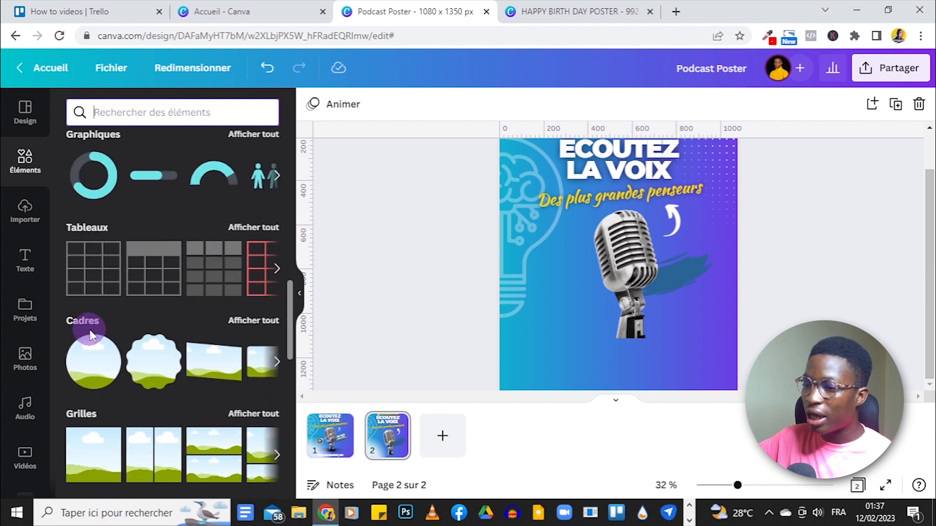
pyautogui.click(257, 325)
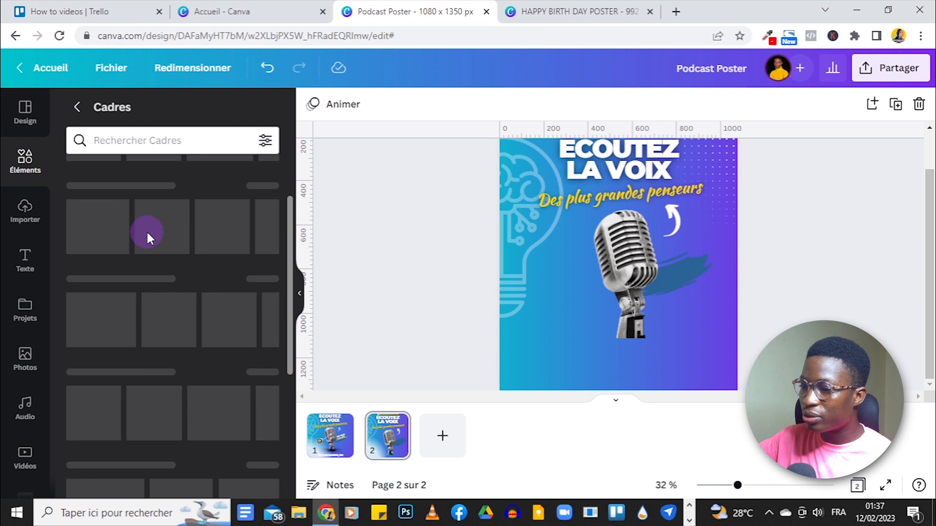
pyautogui.click(165, 199)
pyautogui.scroll(-10, 161, 195)
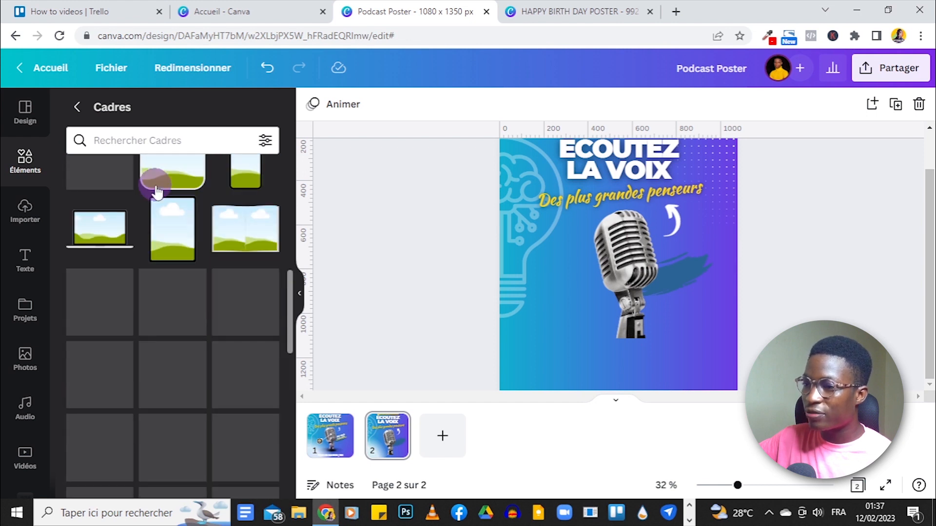
pyautogui.scroll(-10, 156, 192)
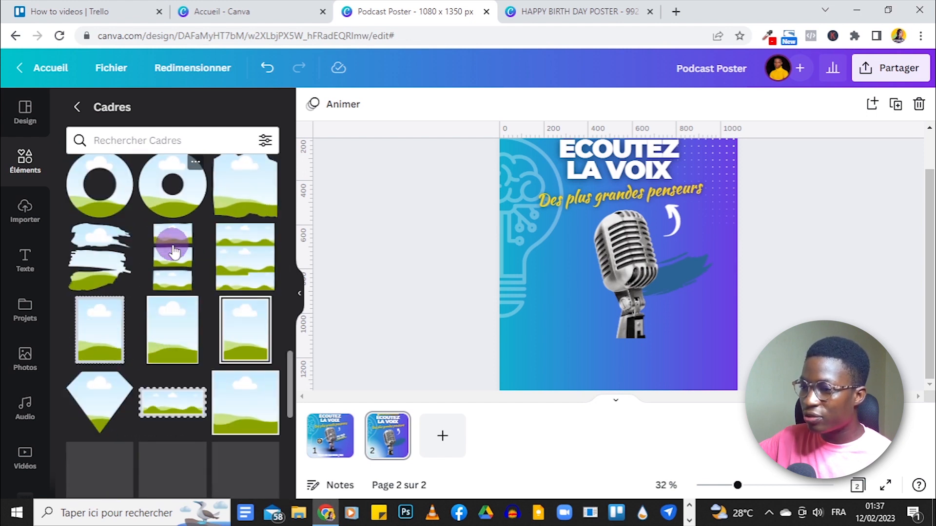
pyautogui.scroll(-8, 223, 290)
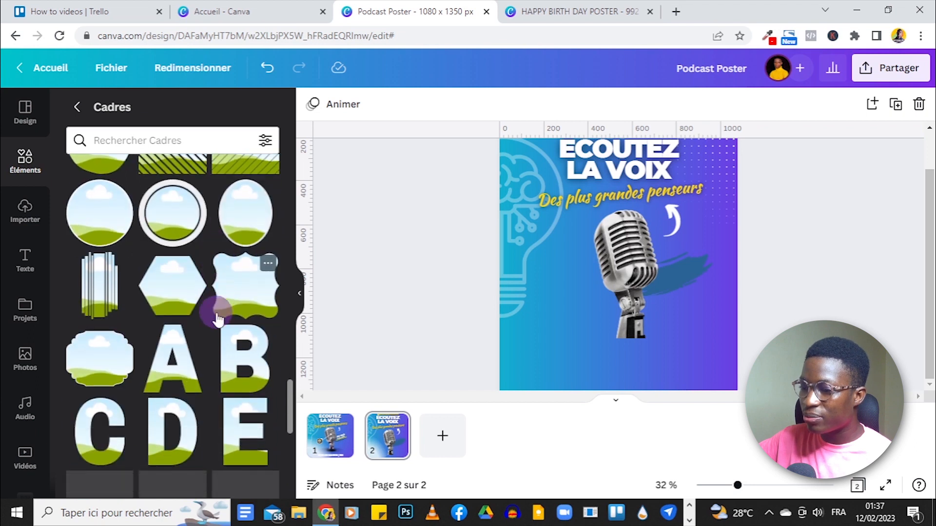
pyautogui.scroll(-6, 179, 295)
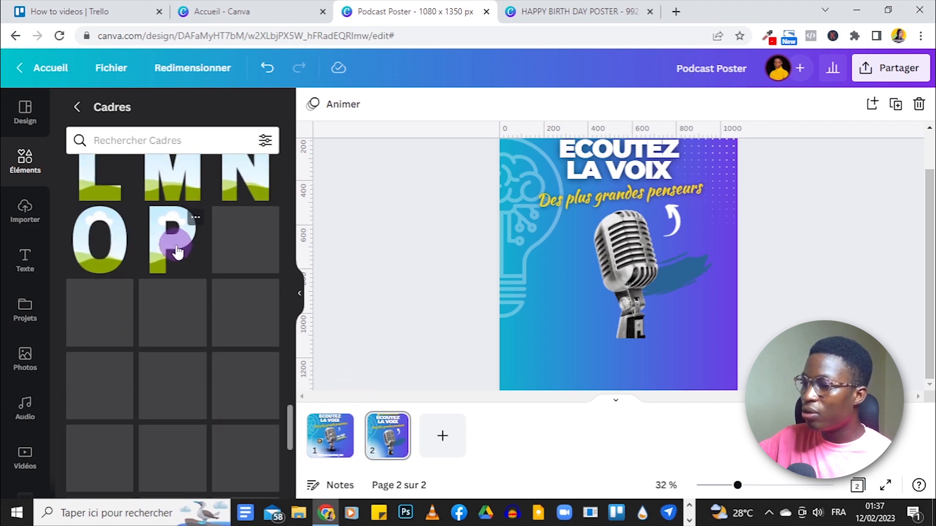
pyautogui.scroll(-1, 170, 214)
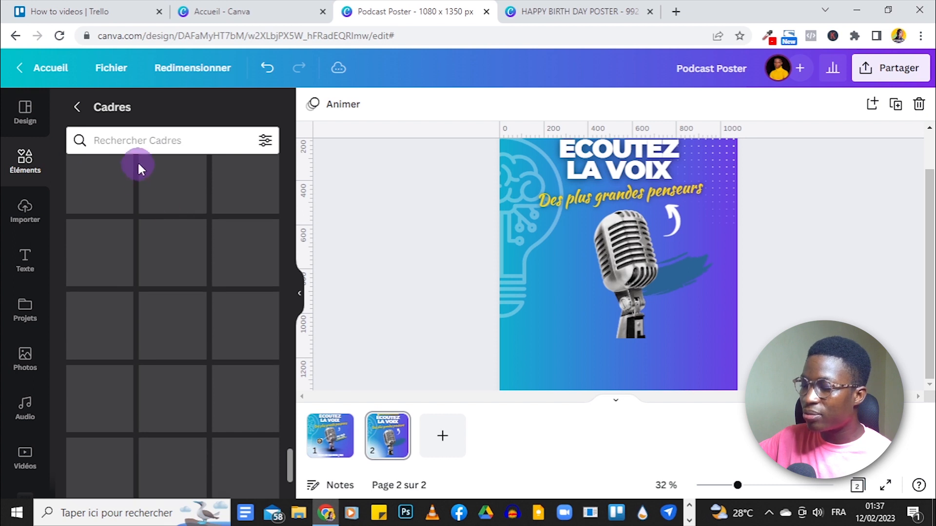
# - Search the frames for "teardrop" and insert the round yellow-green frame with a pointed upper-right corner on page 2
pyautogui.click(140, 141)
pyautogui.write('teardrop')
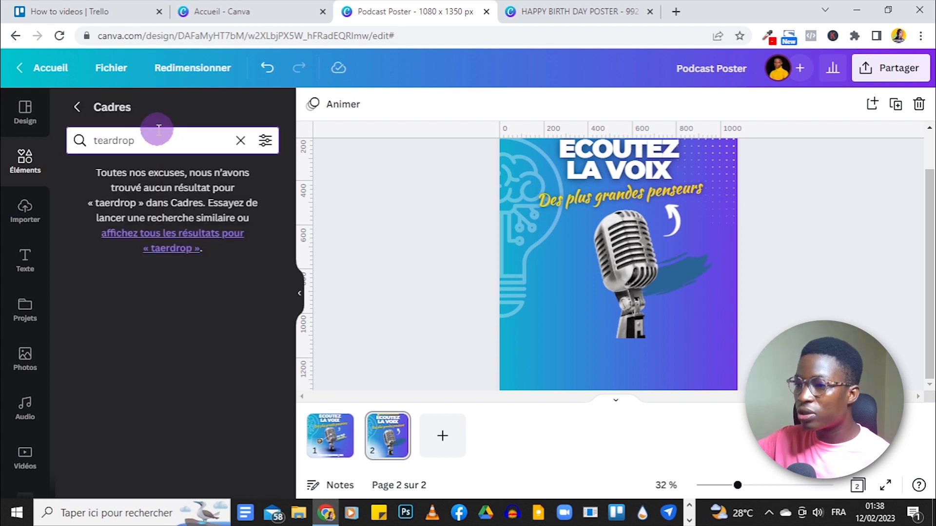
pyautogui.press('Return')
pyautogui.scroll(-3, 175, 209)
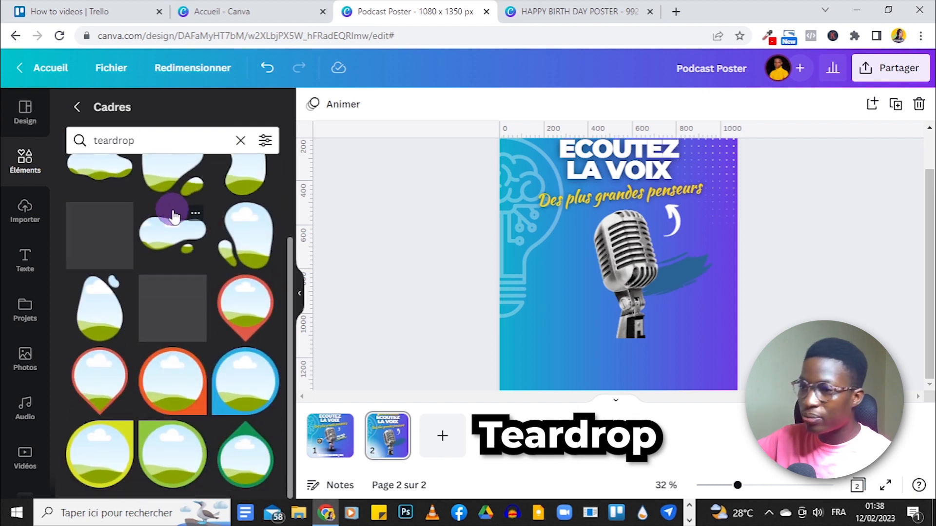
pyautogui.click(94, 460)
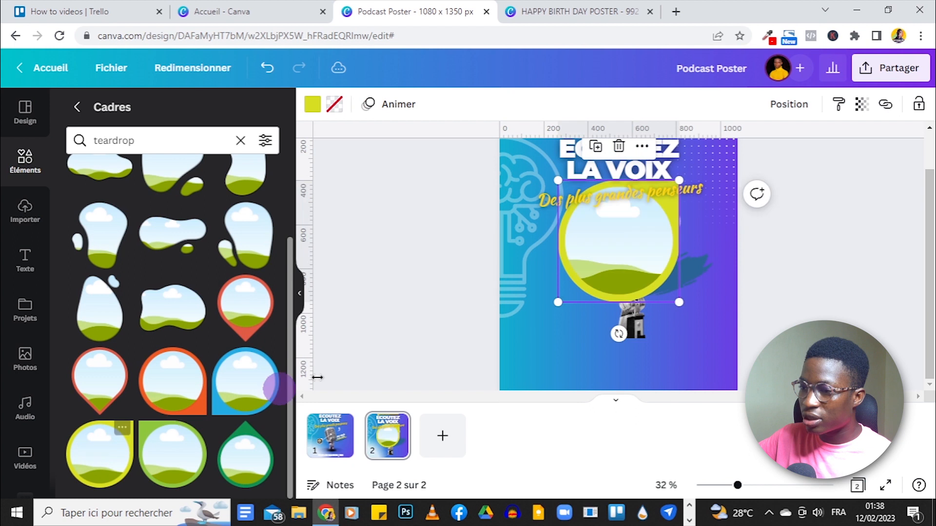
# - Color the teardrop frame's border white and shrink the frame to a small badge left of the microphone
pyautogui.click(311, 105)
pyautogui.click(117, 208)
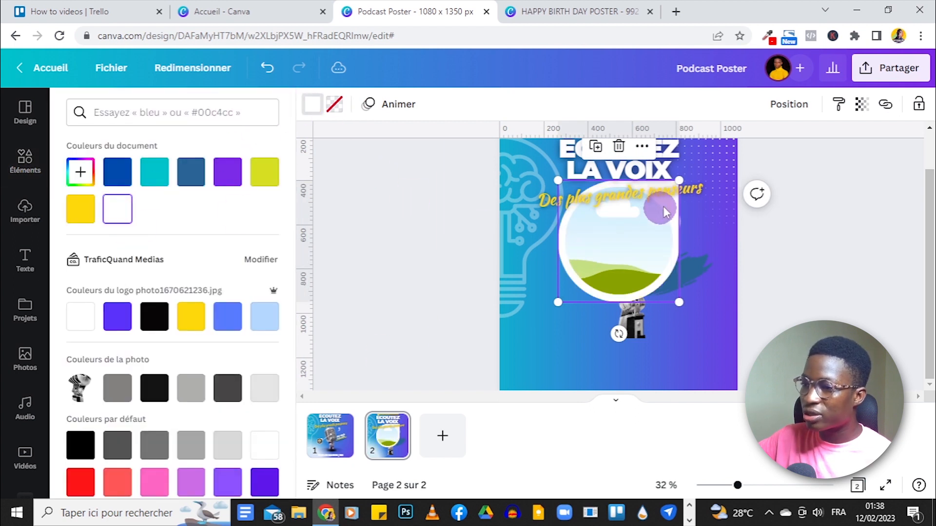
pyautogui.moveTo(681, 182); pyautogui.dragTo(566, 302)
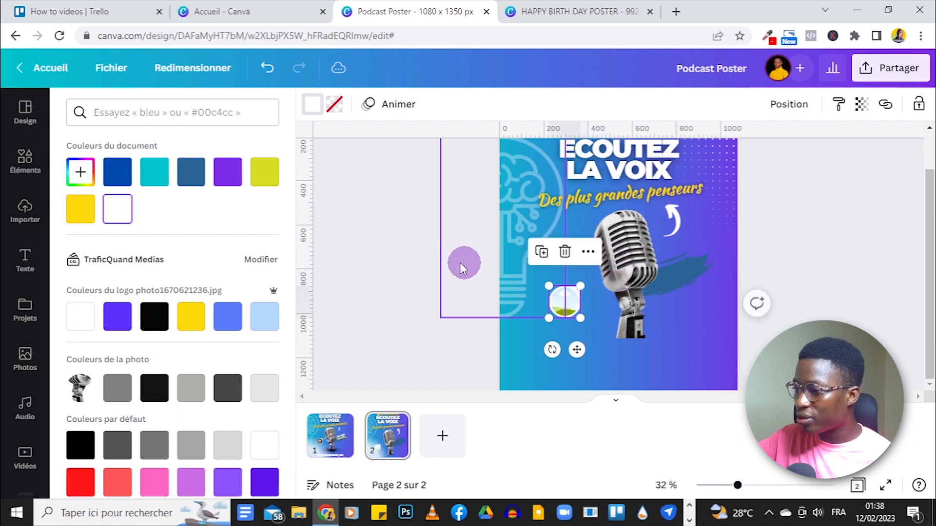
# - Add a white straight line on page 2 with a thickness of 9 and a filled circle at its end
pyautogui.click(440, 248)
pyautogui.press('l')
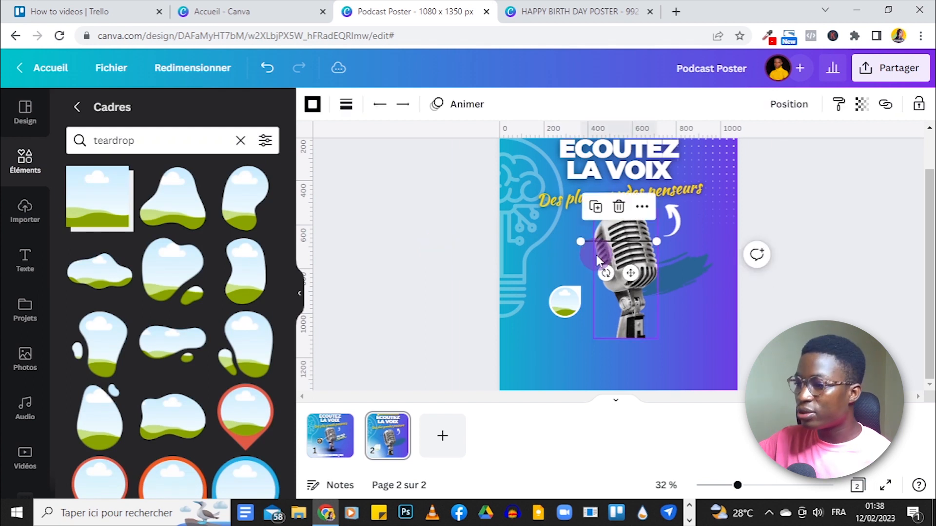
pyautogui.click(344, 104)
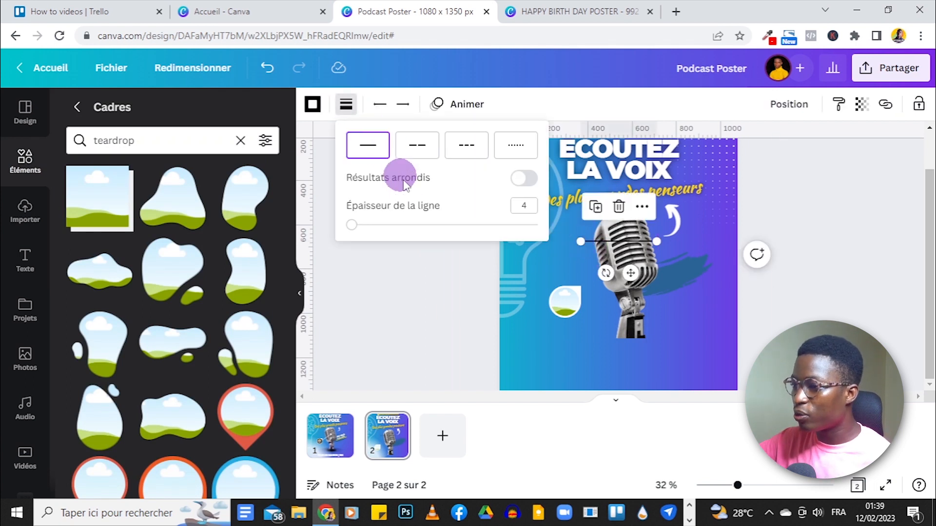
pyautogui.moveTo(353, 233); pyautogui.dragTo(366, 239)
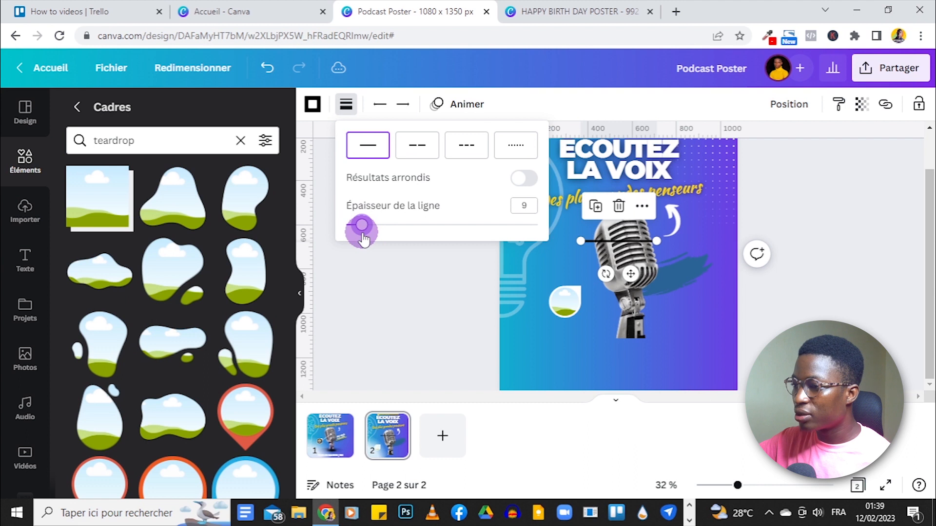
pyautogui.click(402, 104)
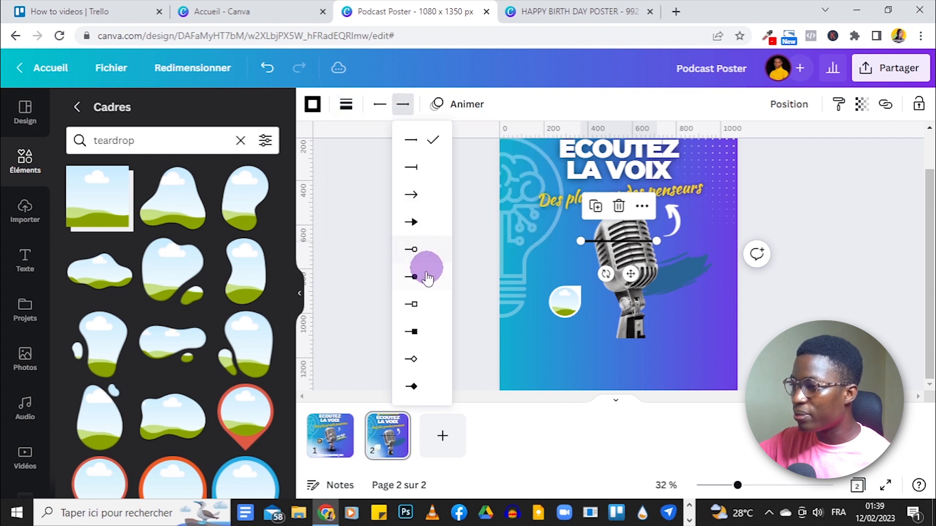
pyautogui.click(423, 277)
pyautogui.click(313, 103)
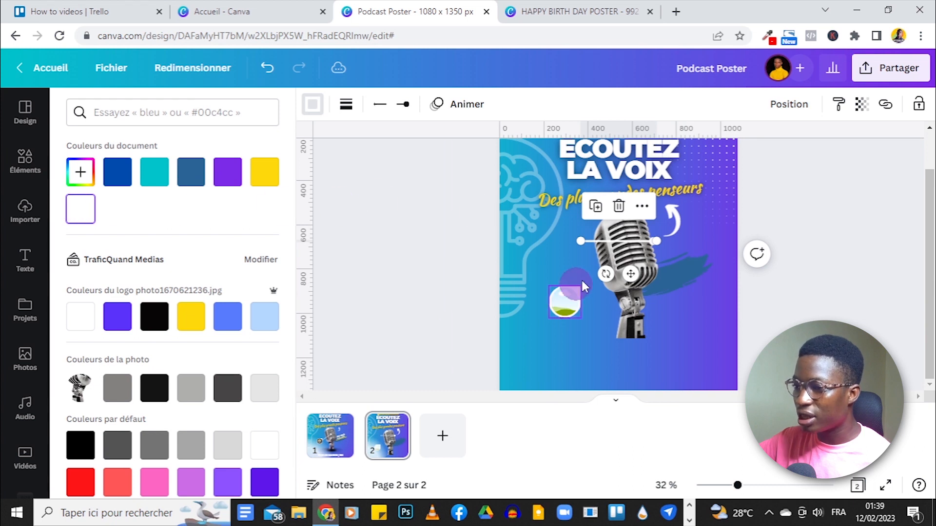
# - Angle the white line from the microphone head down to the left and move the teardrop frame up to its lower end
pyautogui.moveTo(604, 276)
pyautogui.mouseDown()
pyautogui.moveTo(628, 283)
pyautogui.moveTo(619, 270)
pyautogui.mouseUp()
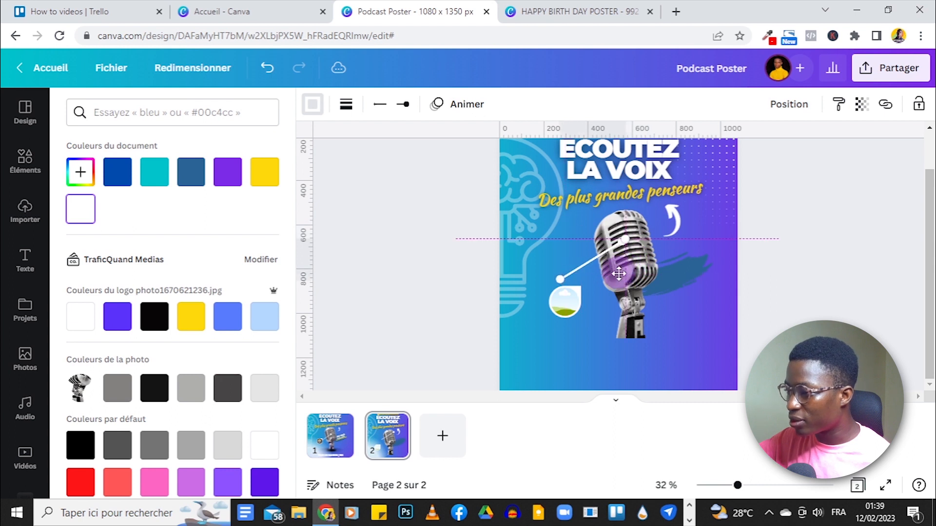
pyautogui.moveTo(621, 274); pyautogui.dragTo(617, 276)
pyautogui.moveTo(567, 306); pyautogui.dragTo(564, 283)
pyautogui.click(761, 343)
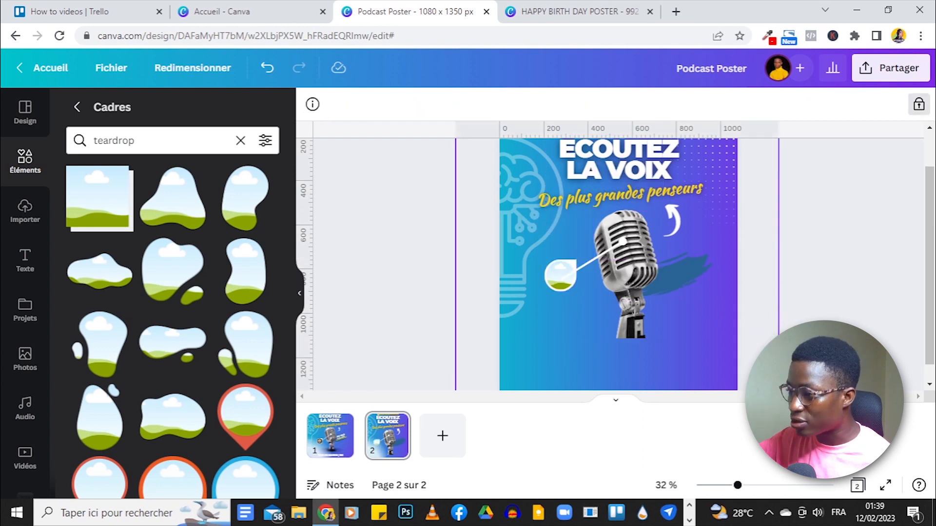
# - Fill the teardrop frame with the gold lion logo from the recently used elements
pyautogui.click(618, 359)
pyautogui.click(250, 184)
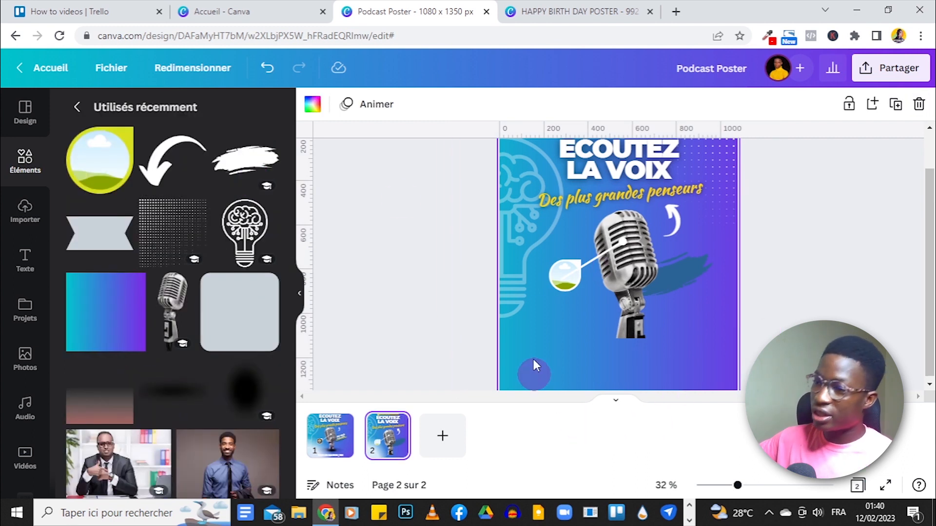
pyautogui.scroll(-3, 236, 328)
pyautogui.scroll(-6, 199, 335)
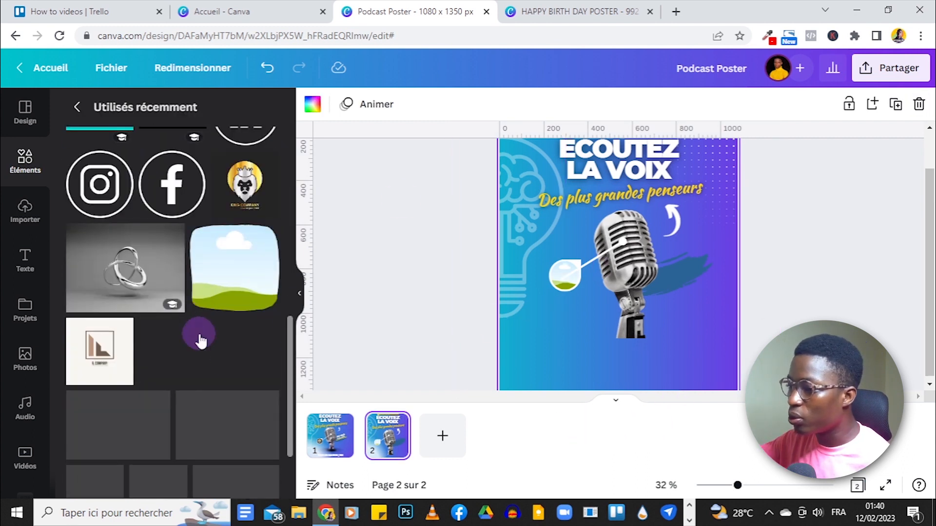
pyautogui.moveTo(238, 193); pyautogui.dragTo(560, 287)
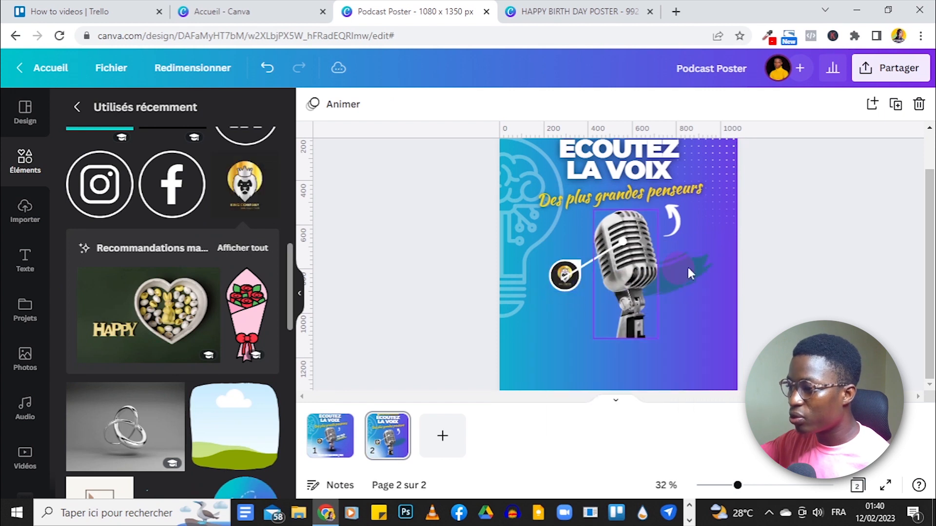
# - Send the white connector line backward behind the microphone
pyautogui.click(607, 253)
pyautogui.click(780, 104)
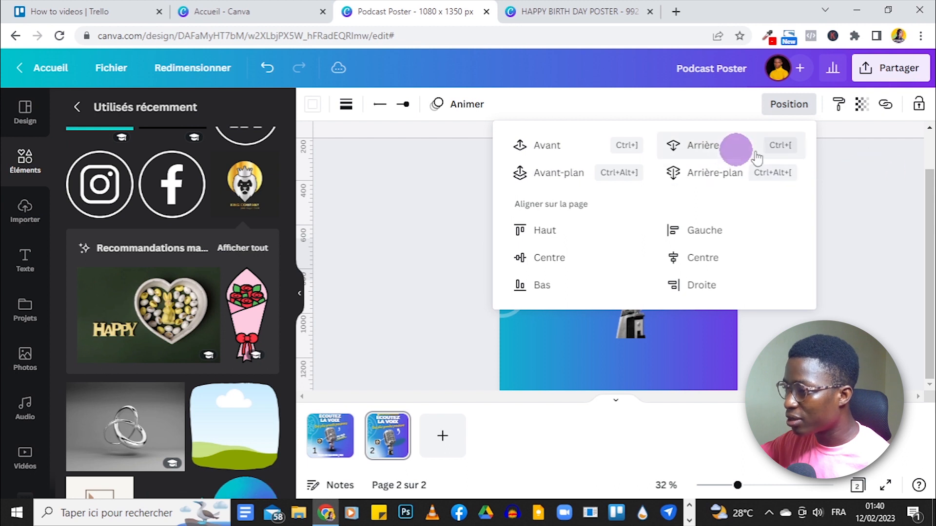
pyautogui.click(871, 207)
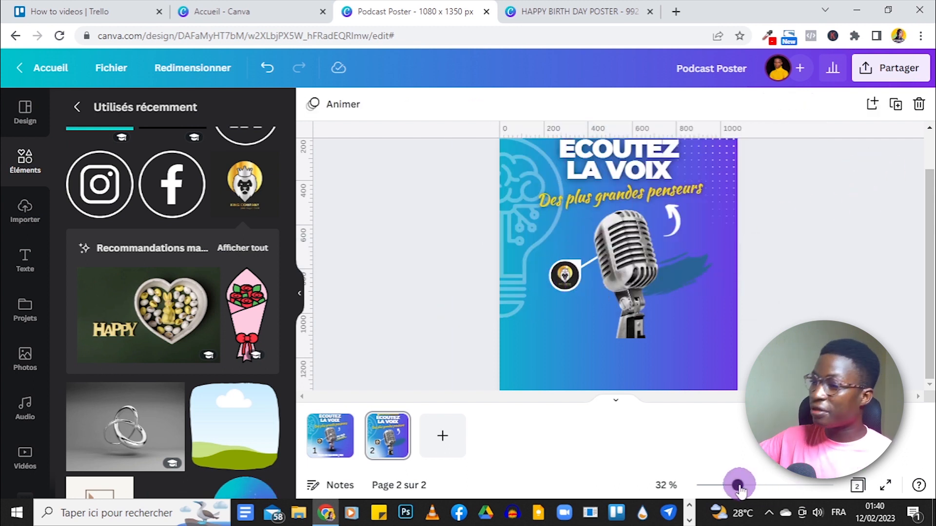
# - Search the elements library for "shadow" and browse all the graphic results for an oval shadow
pyautogui.moveTo(739, 485); pyautogui.dragTo(726, 485)
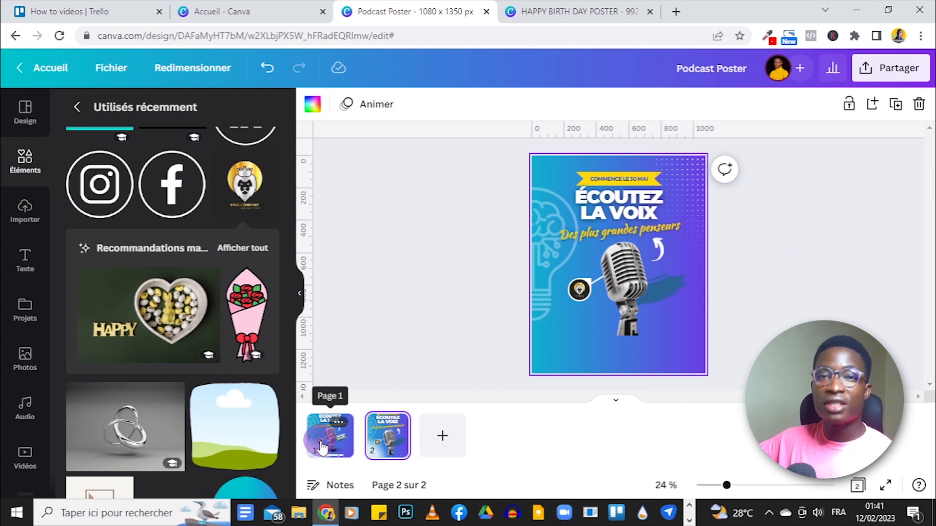
pyautogui.click(331, 431)
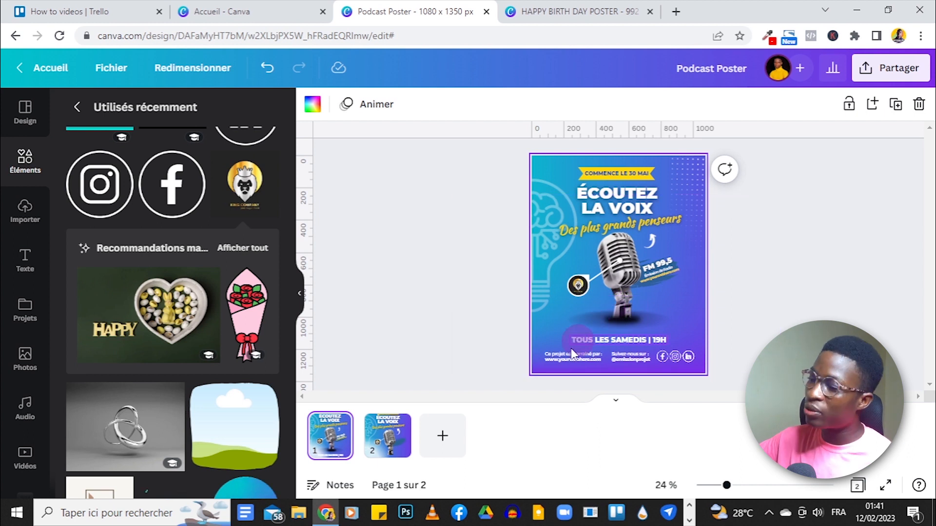
pyautogui.click(387, 445)
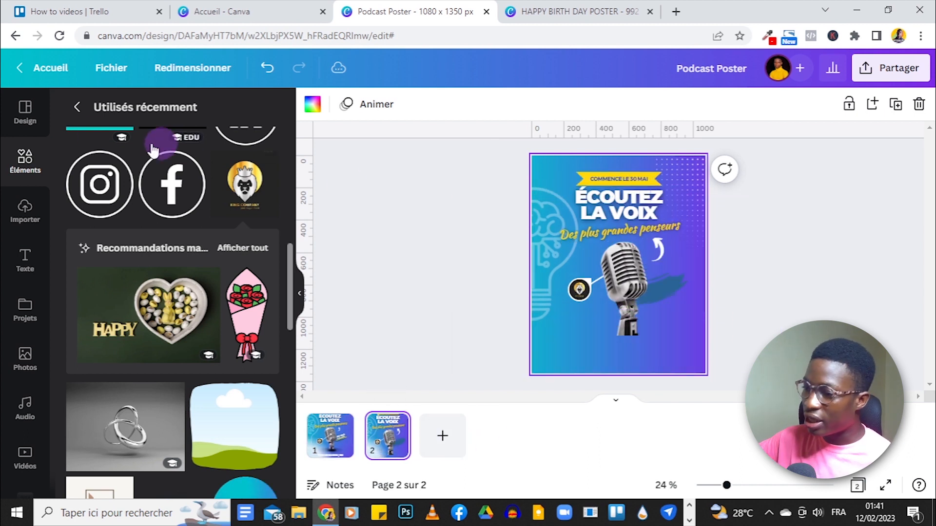
pyautogui.click(27, 155)
pyautogui.click(97, 112)
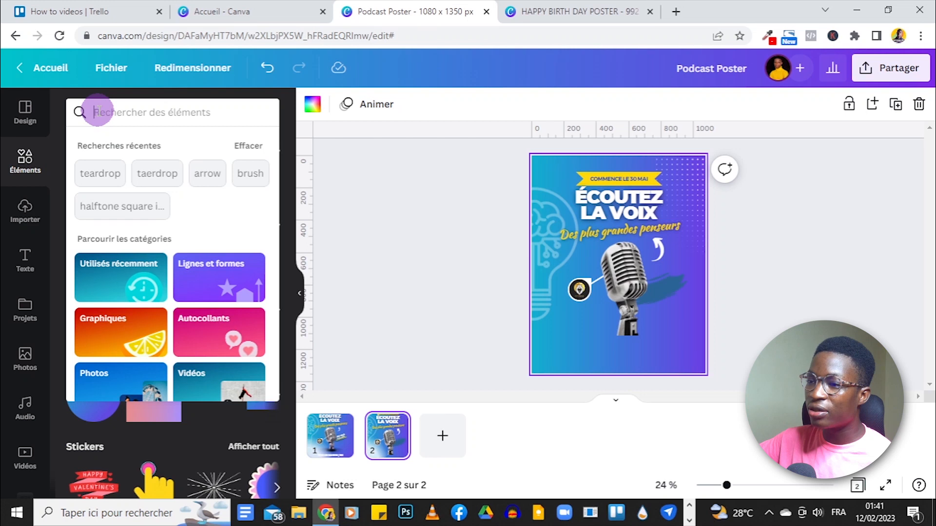
pyautogui.write('sha')
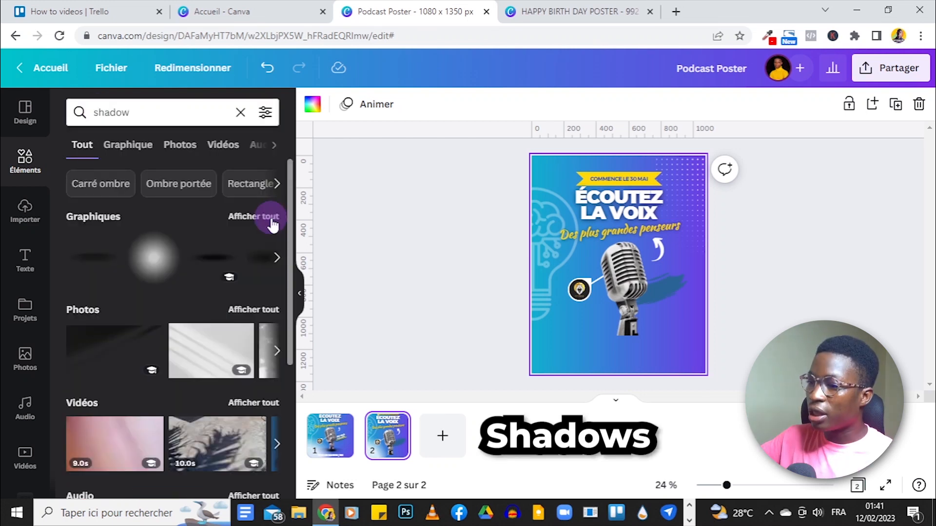
pyautogui.click(270, 218)
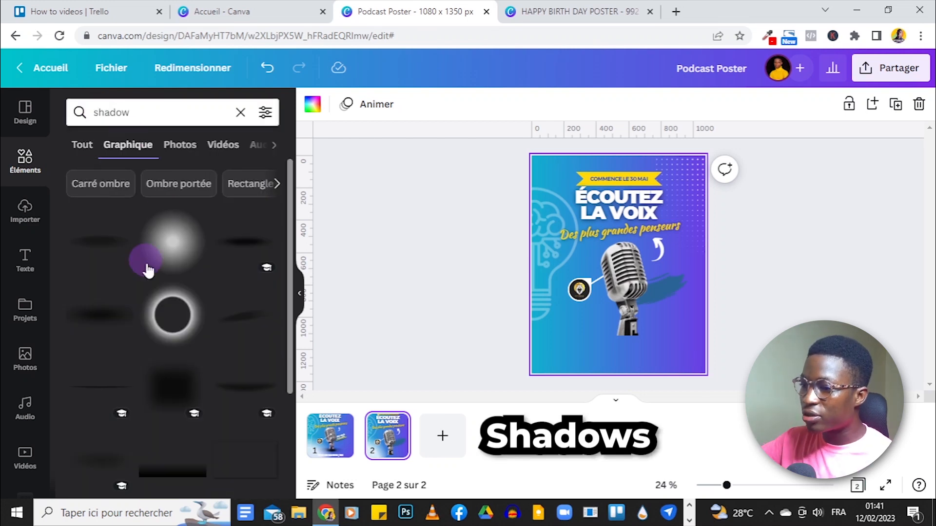
pyautogui.scroll(-1, 266, 322)
pyautogui.scroll(-5, 268, 326)
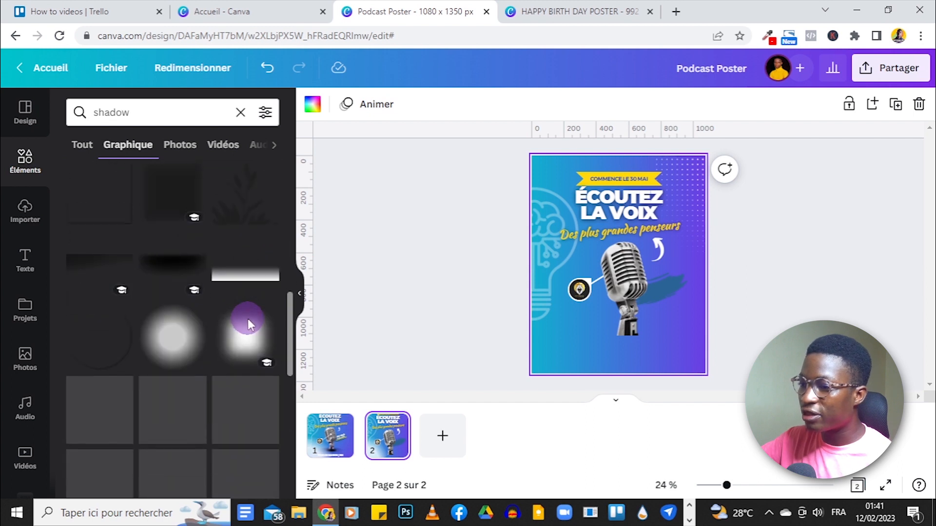
pyautogui.scroll(-5, 247, 320)
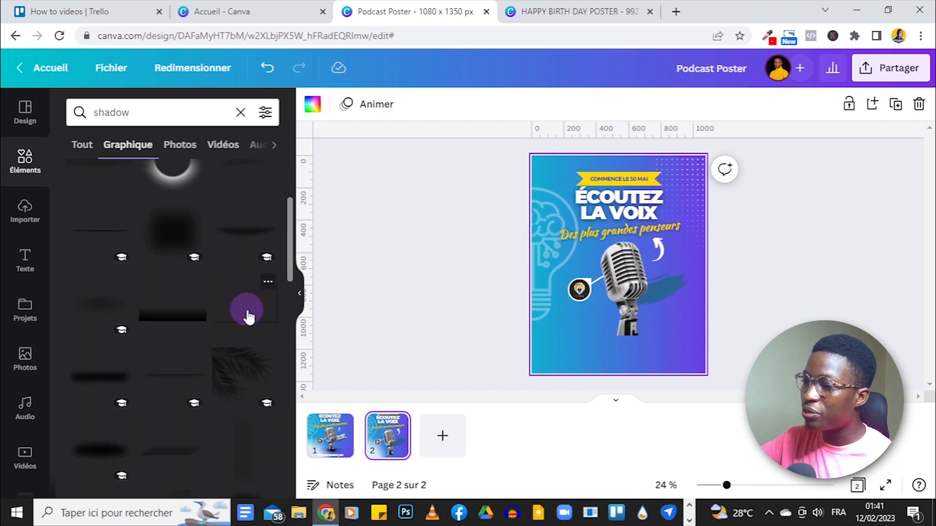
# - Shrink the microphone on page 2 slightly and send it one layer backward, behind the white connector line
pyautogui.moveTo(726, 486); pyautogui.dragTo(743, 487)
pyautogui.click(746, 370)
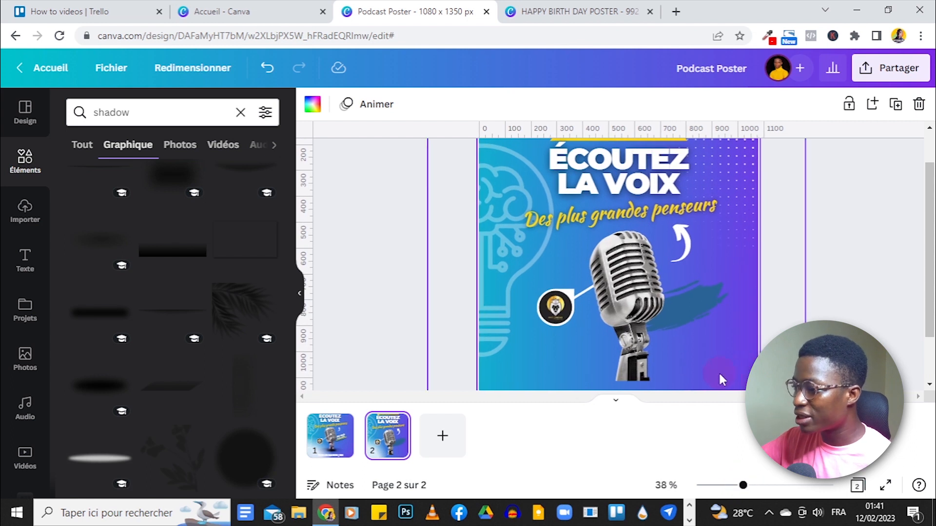
pyautogui.click(634, 346)
pyautogui.moveTo(663, 383); pyautogui.dragTo(646, 360)
pyautogui.moveTo(634, 313); pyautogui.dragTo(632, 312)
pyautogui.click(789, 103)
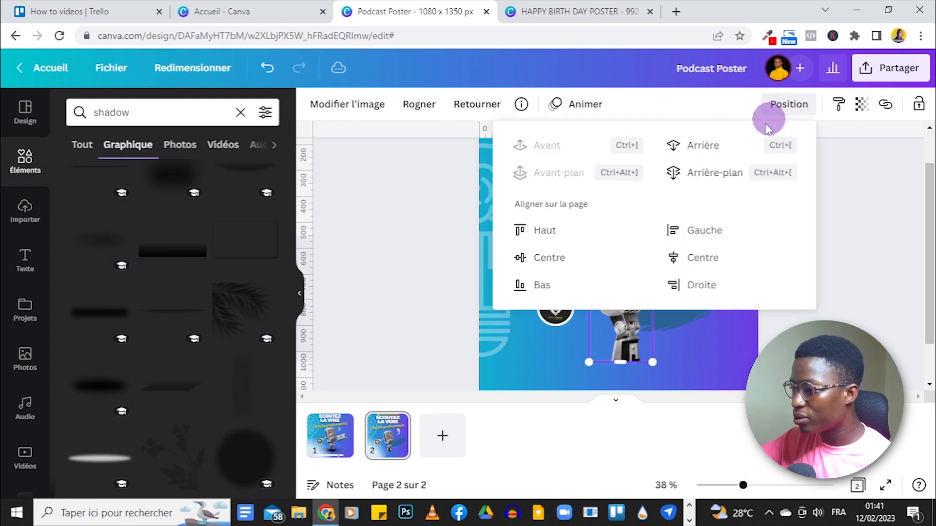
pyautogui.click(737, 146)
pyautogui.click(903, 187)
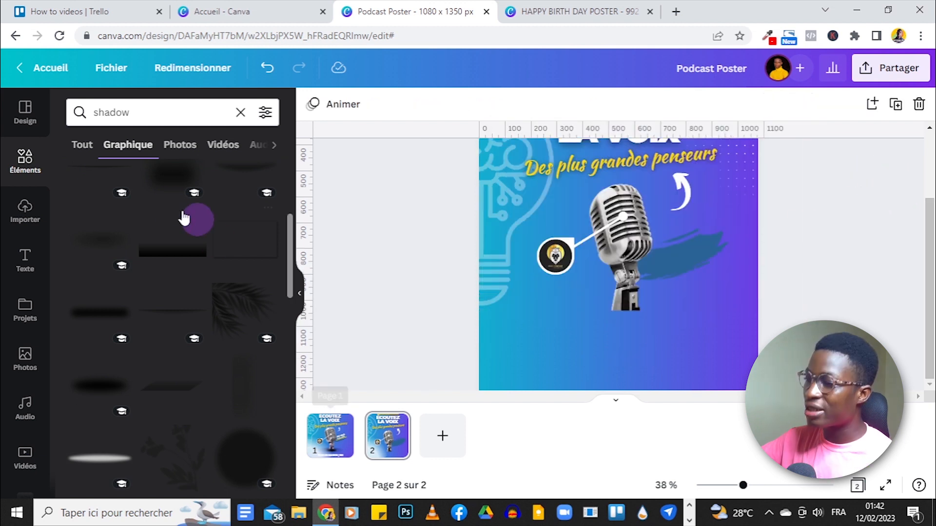
# - Add the small, dark blurred oval shadow under the base of the microphone on page 2
pyautogui.scroll(5, 163, 293)
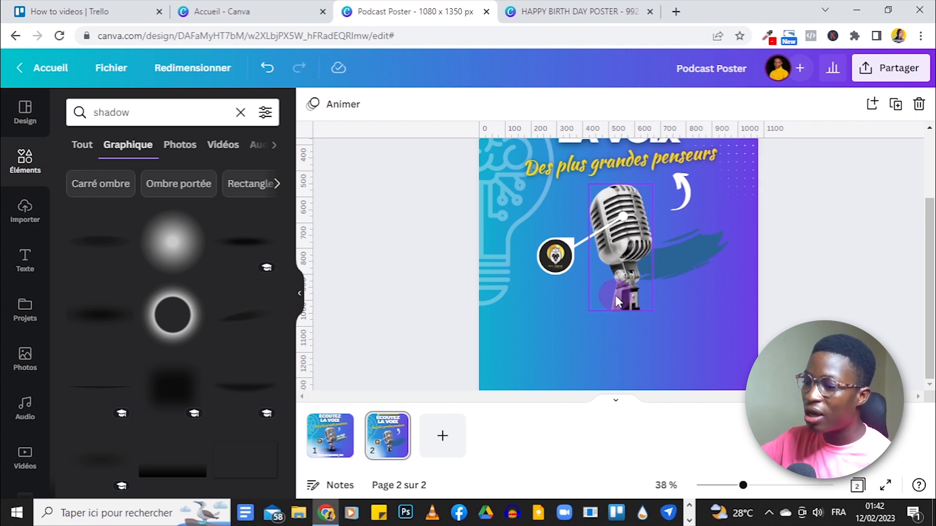
pyautogui.click(335, 449)
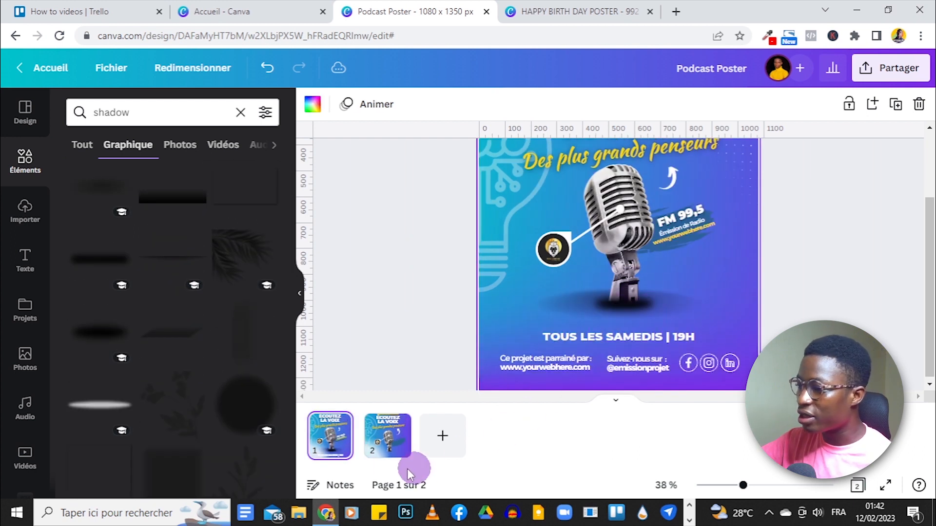
pyautogui.click(387, 436)
pyautogui.scroll(2, 197, 345)
pyautogui.scroll(4, 197, 344)
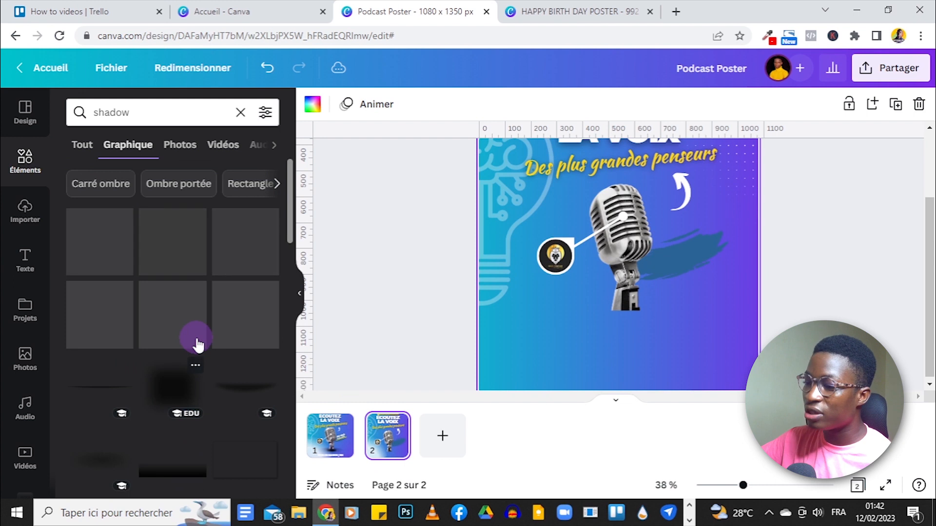
pyautogui.scroll(-5, 219, 275)
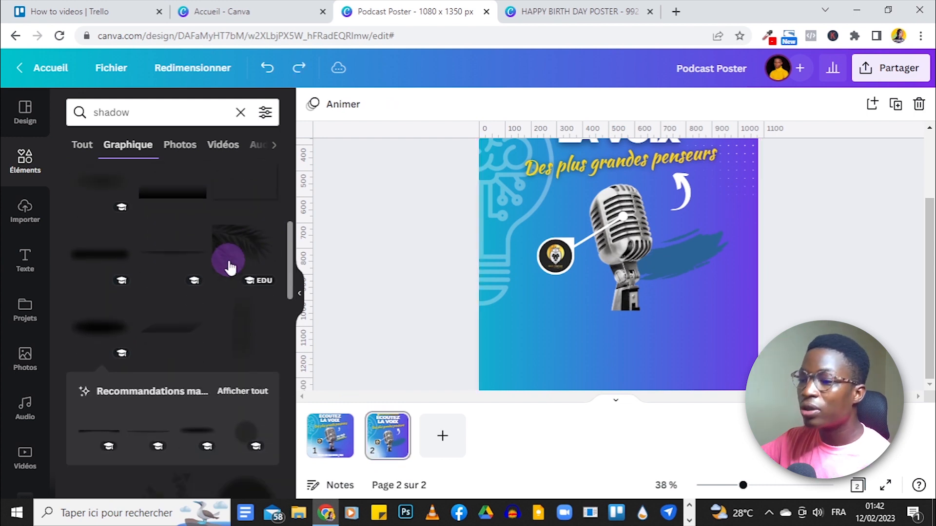
pyautogui.scroll(-3, 230, 267)
pyautogui.moveTo(100, 197); pyautogui.dragTo(622, 303)
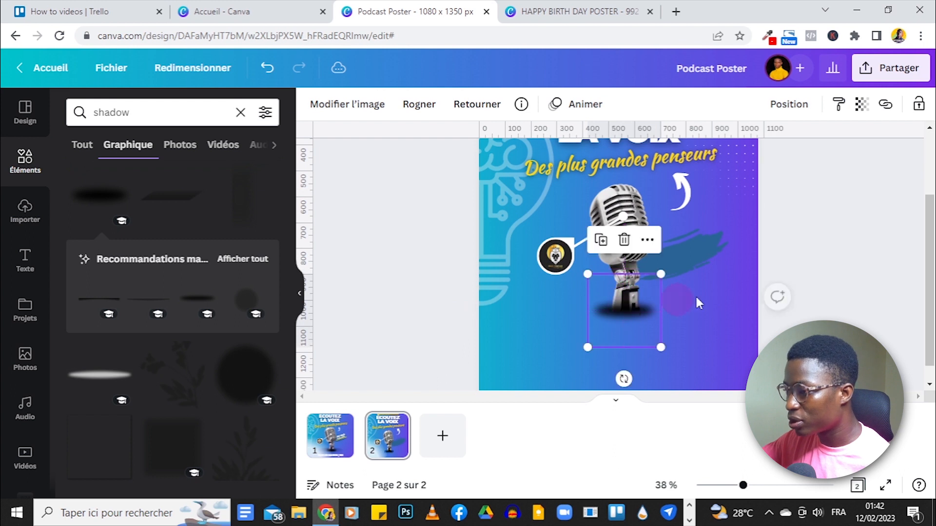
pyautogui.click(854, 252)
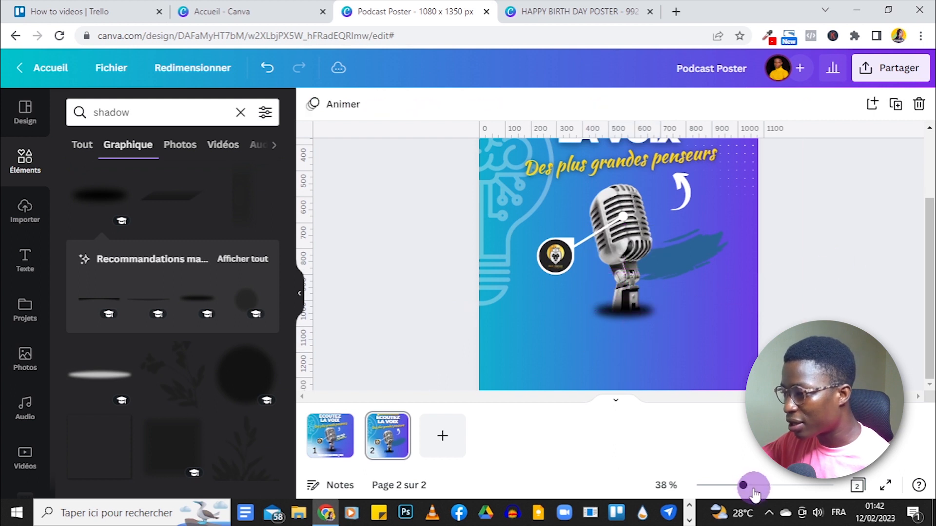
# - Add the wide, soft oval shadow from the first shadow result and center it over the small shadow under the microphone's base
pyautogui.moveTo(743, 485)
pyautogui.mouseDown()
pyautogui.moveTo(729, 485)
pyautogui.moveTo(755, 486)
pyautogui.mouseUp()
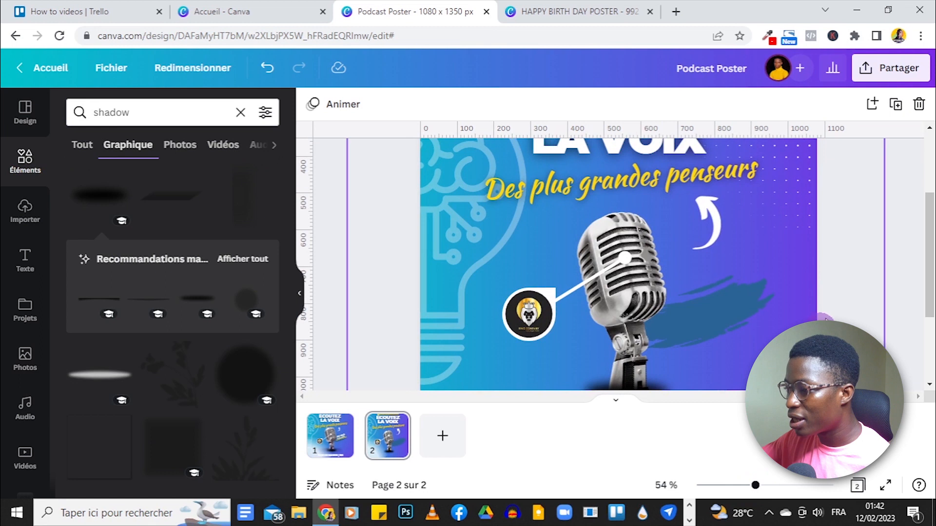
pyautogui.scroll(-3, 873, 266)
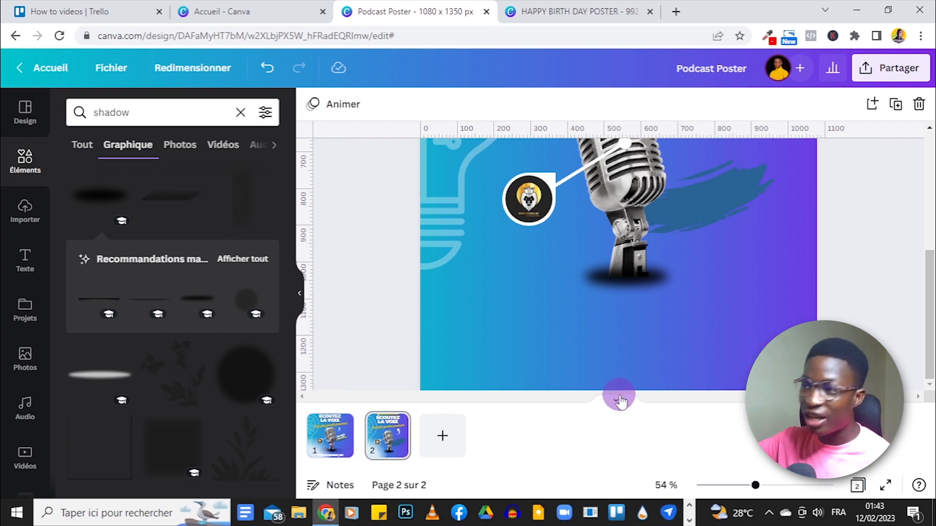
pyautogui.scroll(5, 192, 283)
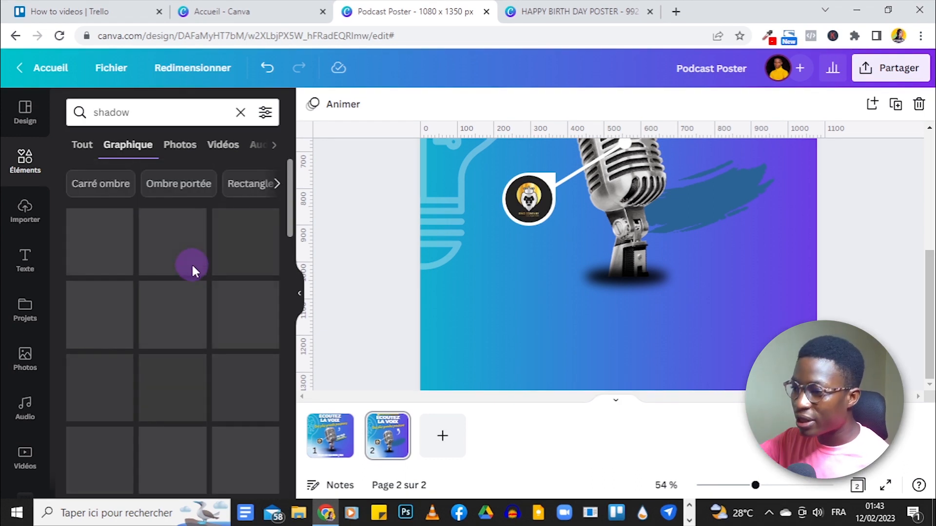
pyautogui.click(111, 253)
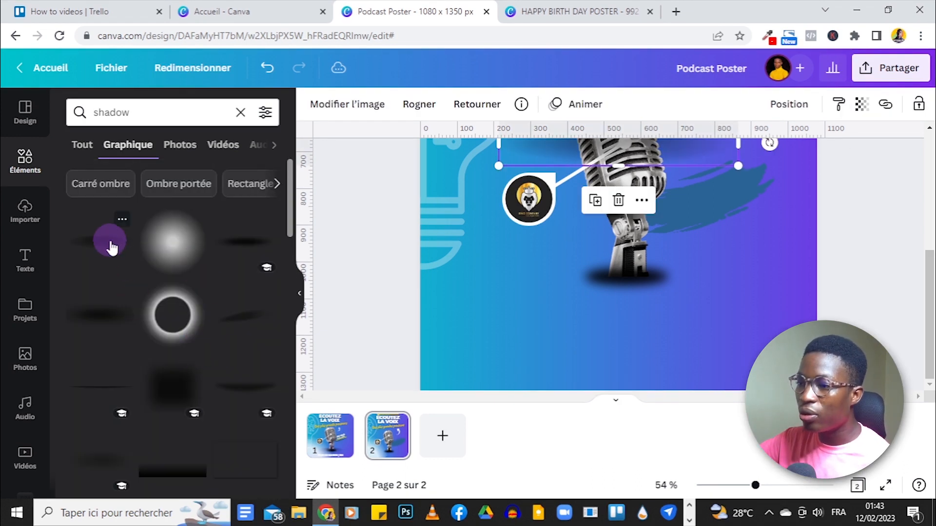
pyautogui.moveTo(602, 156); pyautogui.dragTo(591, 330)
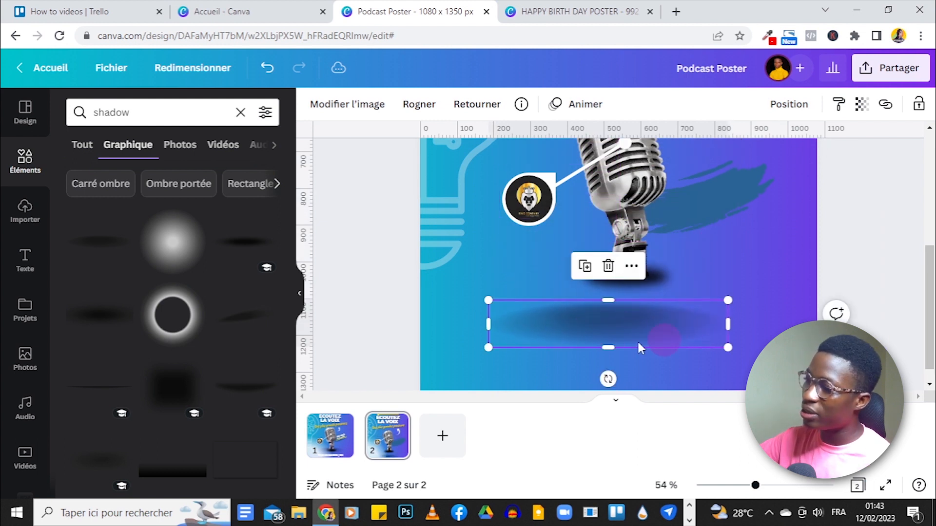
pyautogui.click(655, 260)
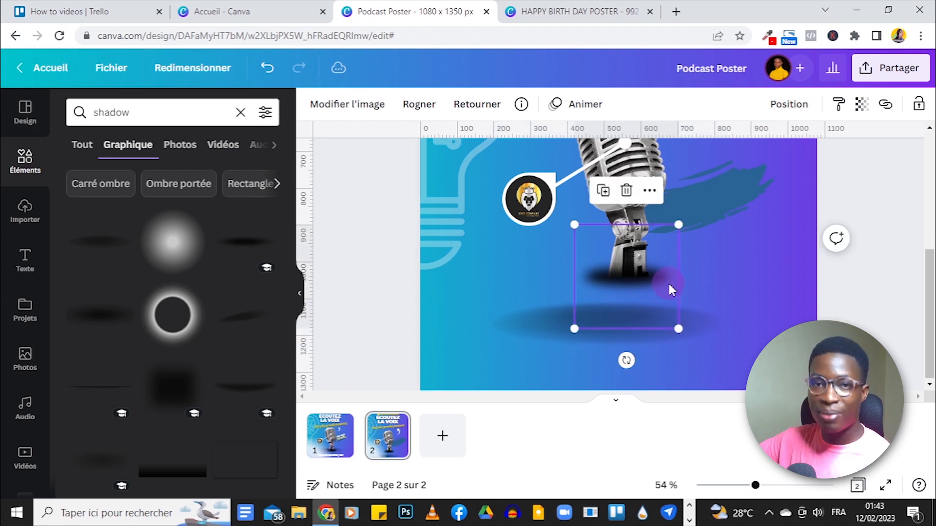
pyautogui.click(695, 328)
pyautogui.moveTo(696, 328)
pyautogui.mouseDown()
pyautogui.moveTo(691, 286)
pyautogui.moveTo(689, 294)
pyautogui.mouseUp()
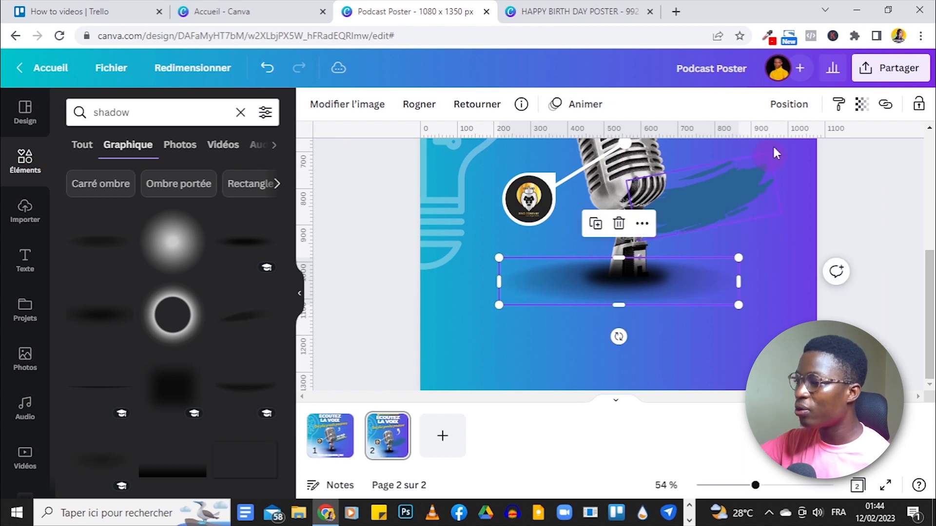
# - Send the wide, soft shadow one layer backward and align it under the microphone's base
pyautogui.click(787, 104)
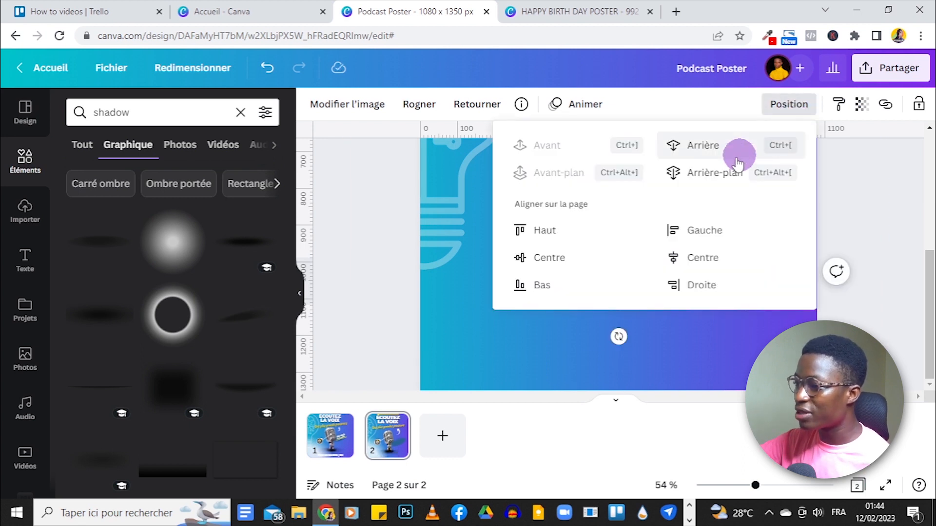
pyautogui.click(709, 146)
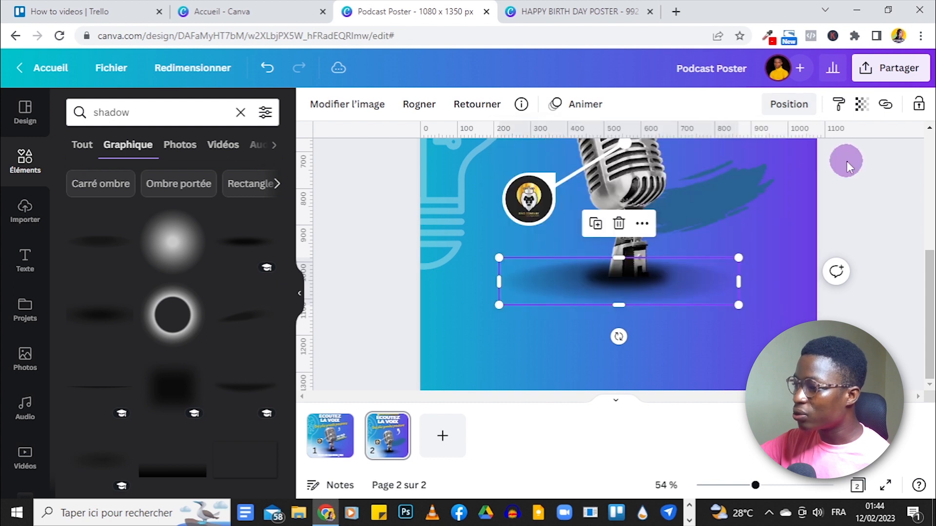
pyautogui.scroll(5, 902, 237)
pyautogui.scroll(-5, 878, 268)
pyautogui.click(875, 271)
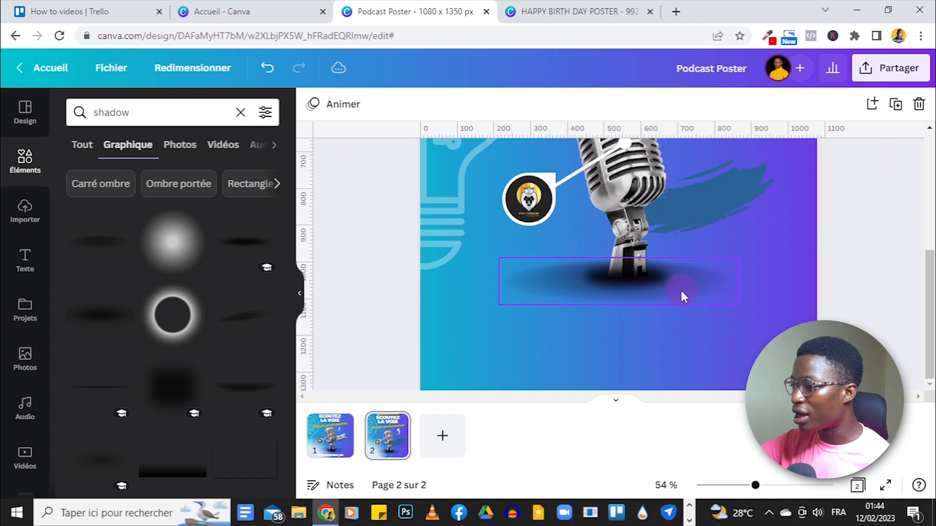
pyautogui.click(701, 285)
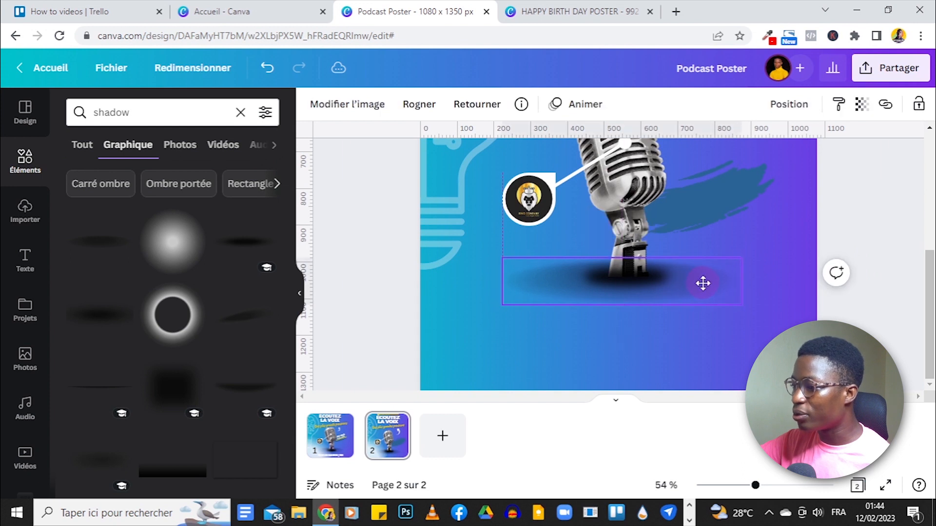
pyautogui.click(865, 210)
pyautogui.moveTo(755, 486); pyautogui.dragTo(726, 487)
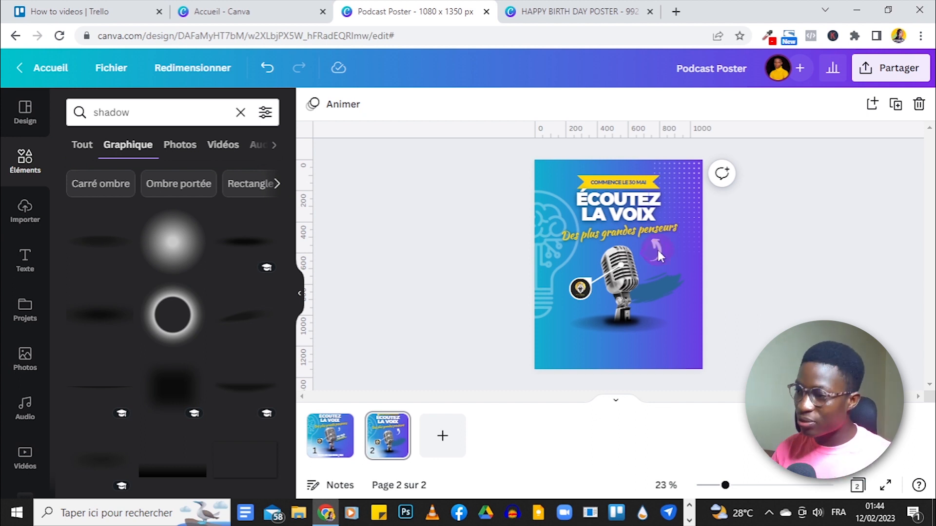
# - Copy the "TOUS LES SAMEDIS | 19H" line, the sponsor and follow-us texts and the social icons from page 1 to page 2
pyautogui.click(330, 436)
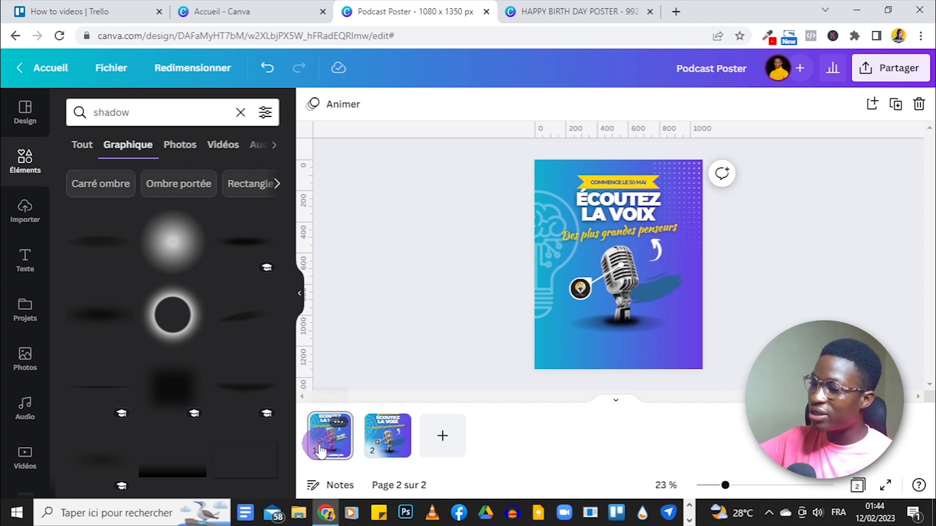
pyautogui.click(599, 336)
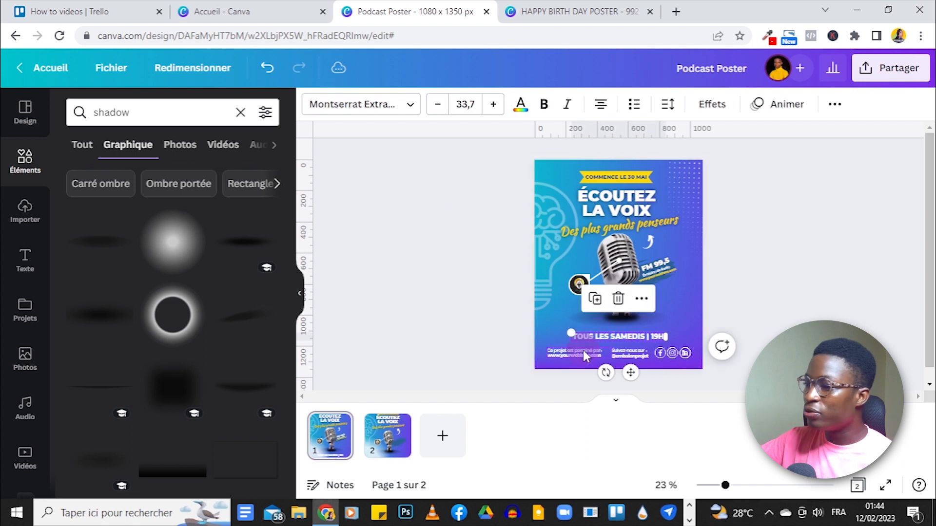
pyautogui.click(630, 354)
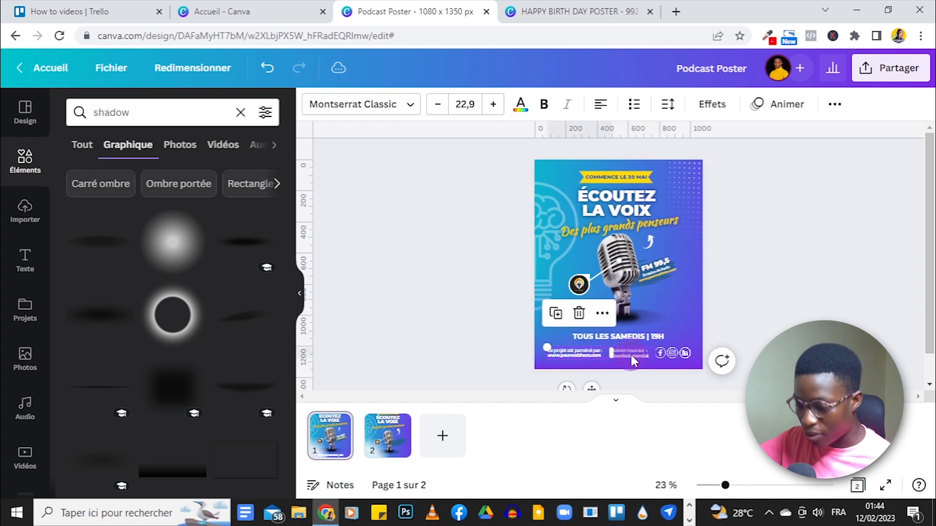
pyautogui.click(672, 360)
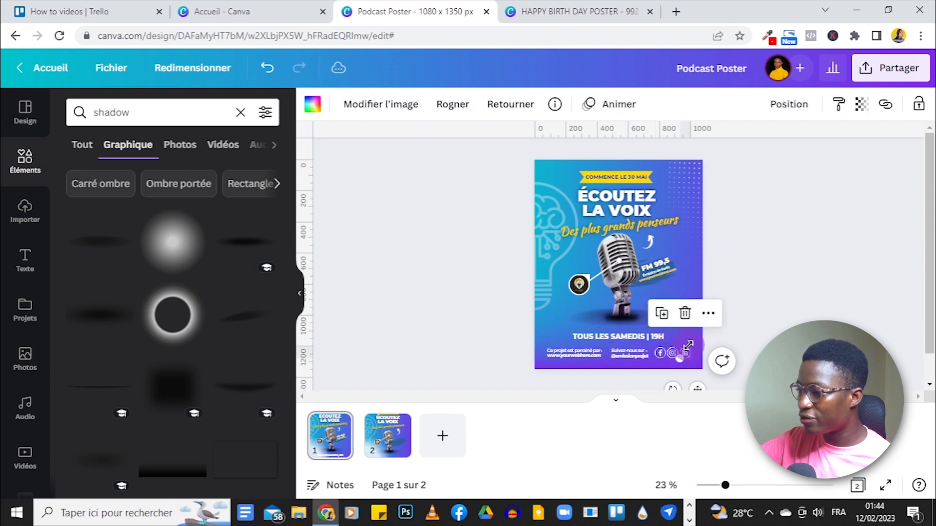
pyautogui.click(789, 316)
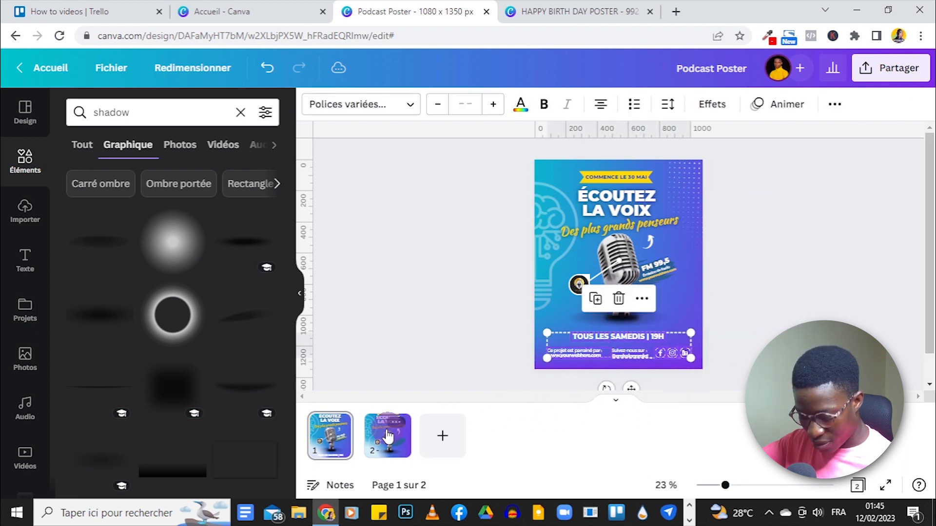
pyautogui.click(388, 436)
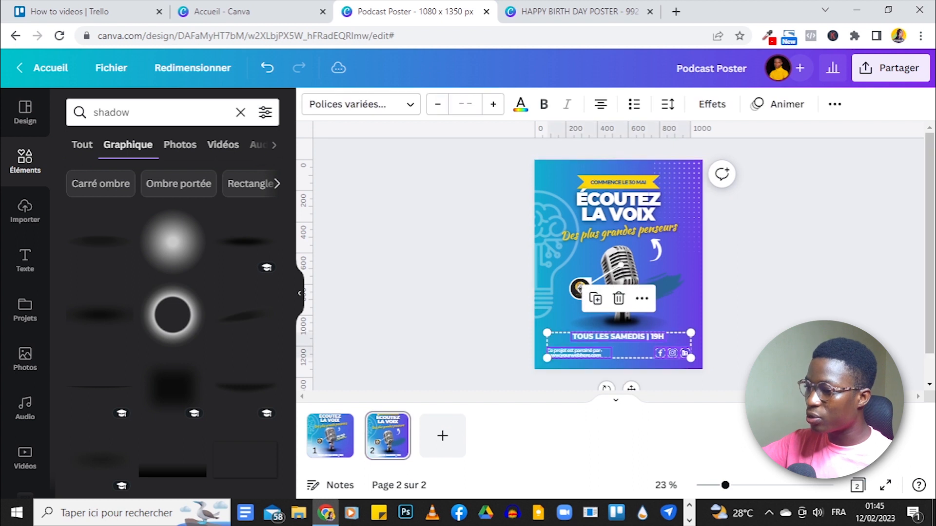
pyautogui.click(809, 281)
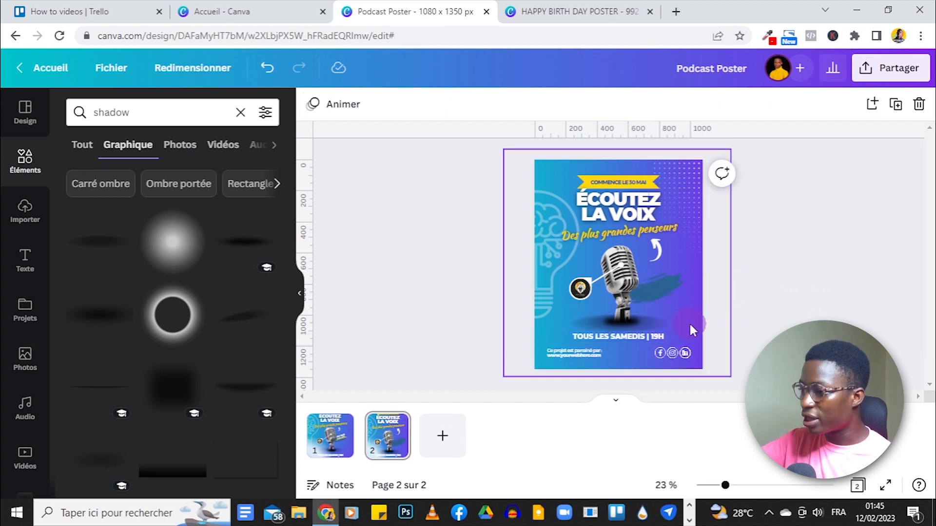
pyautogui.click(618, 311)
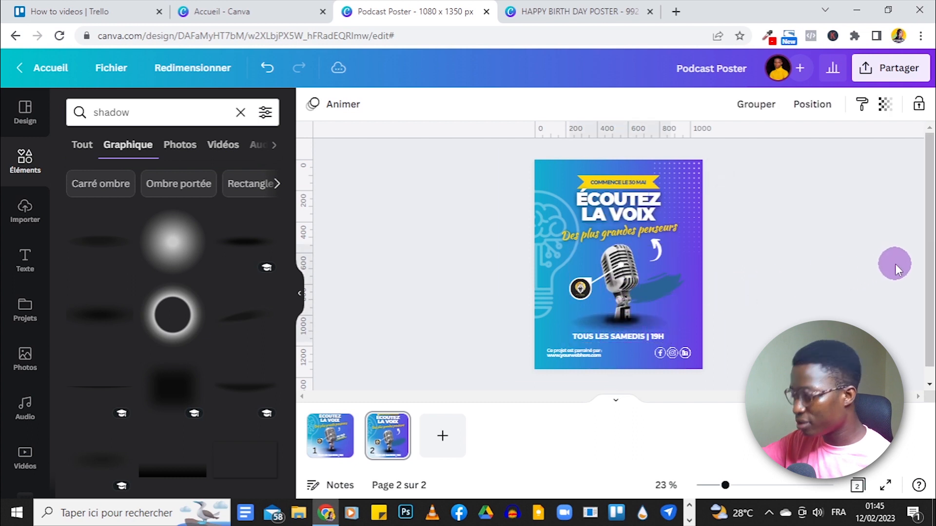
pyautogui.click(863, 253)
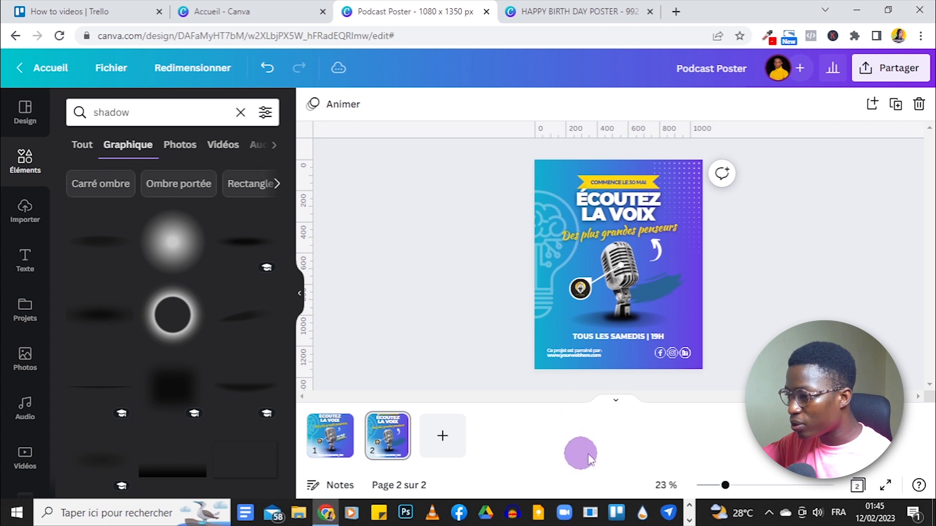
pyautogui.click(340, 440)
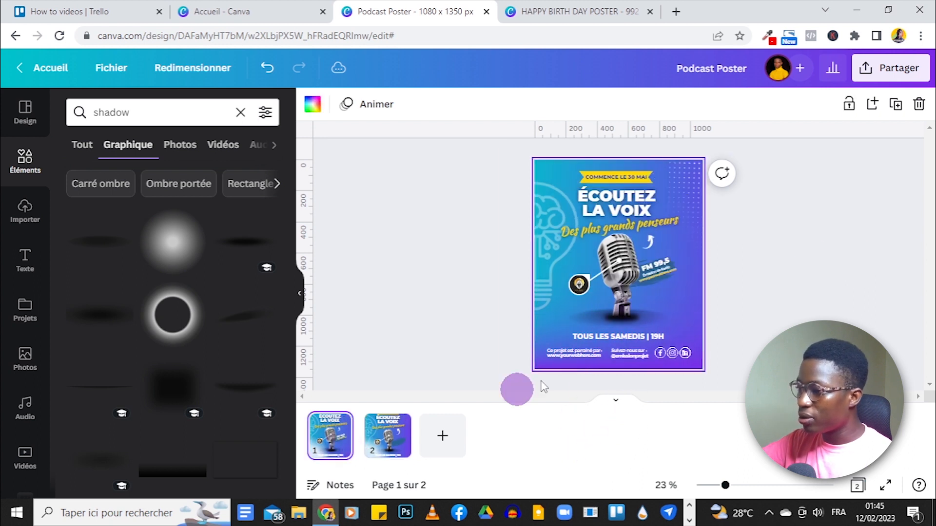
pyautogui.click(610, 354)
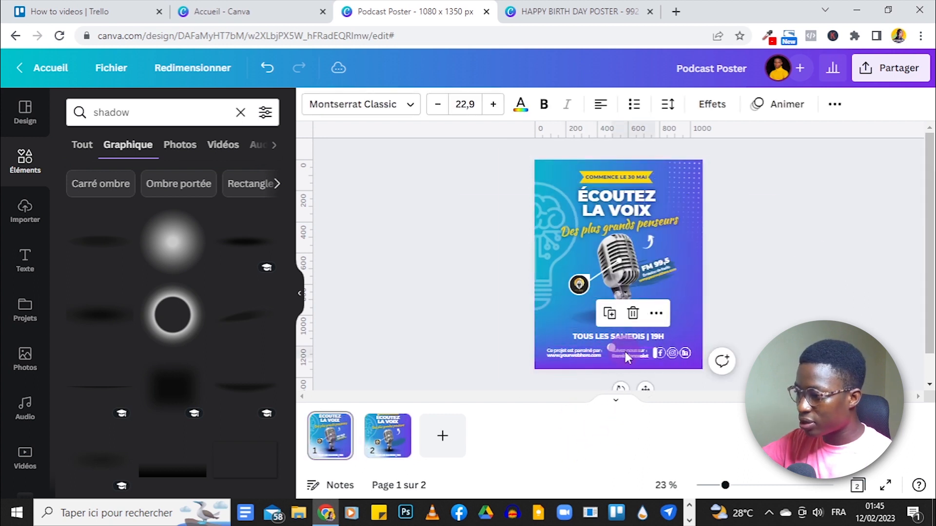
pyautogui.click(393, 439)
pyautogui.hotkey('ctrl', 'v')
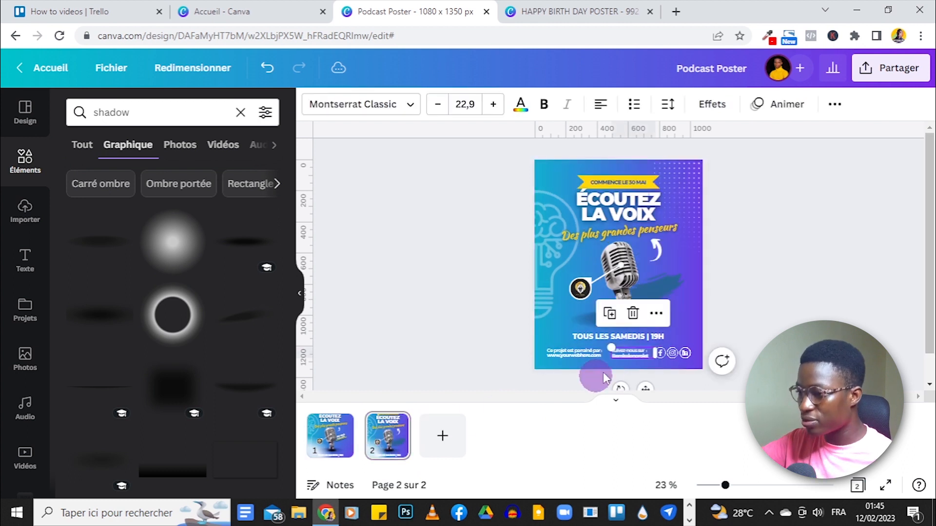
pyautogui.click(747, 294)
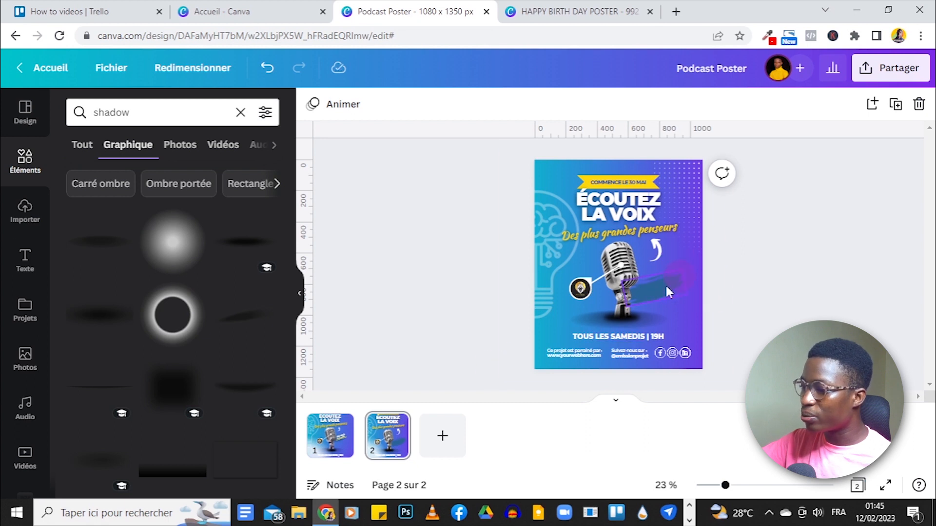
pyautogui.click(330, 435)
pyautogui.click(656, 270)
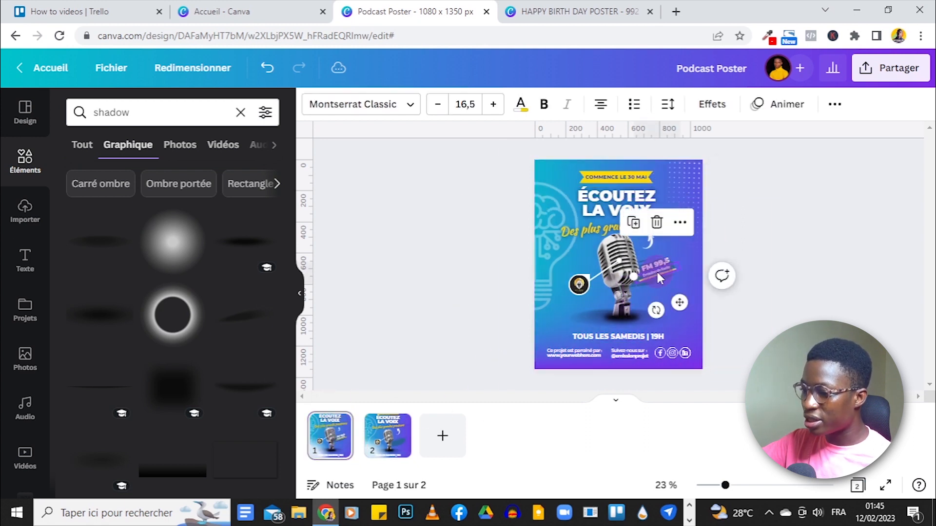
pyautogui.click(662, 262)
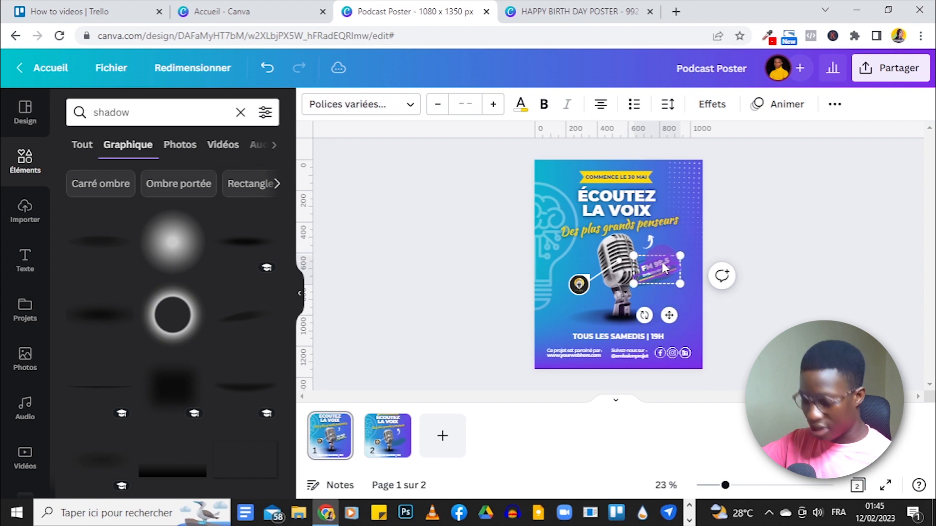
pyautogui.click(401, 445)
pyautogui.hotkey('ctrl', 'v')
pyautogui.click(788, 270)
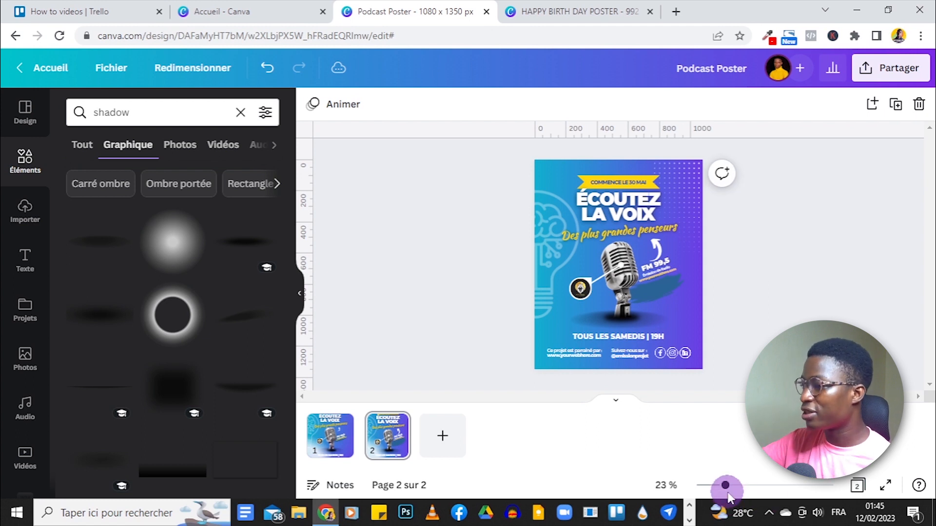
# - Shift the three slanted radio text lines on page 2 slightly right over the blue brush stroke
pyautogui.moveTo(725, 485); pyautogui.dragTo(753, 472)
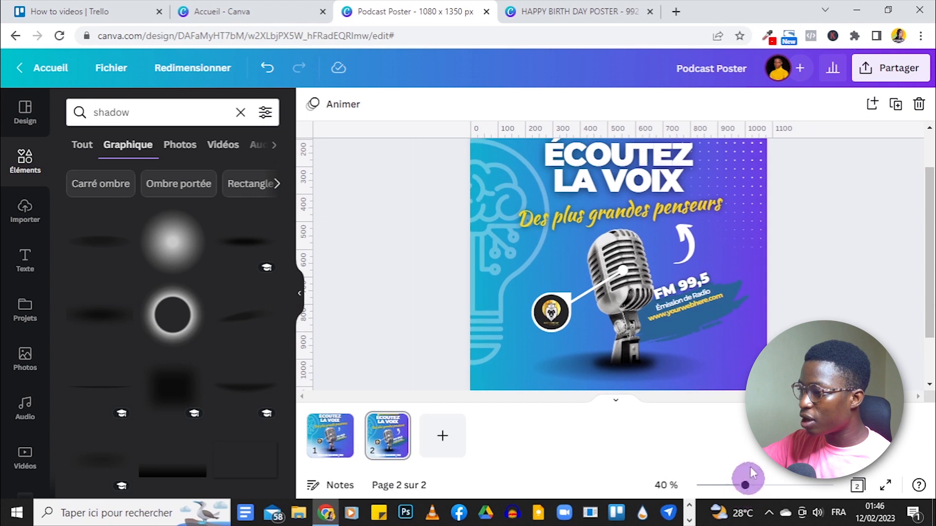
pyautogui.click(707, 286)
pyautogui.doubleClick(698, 292)
pyautogui.press('Escape')
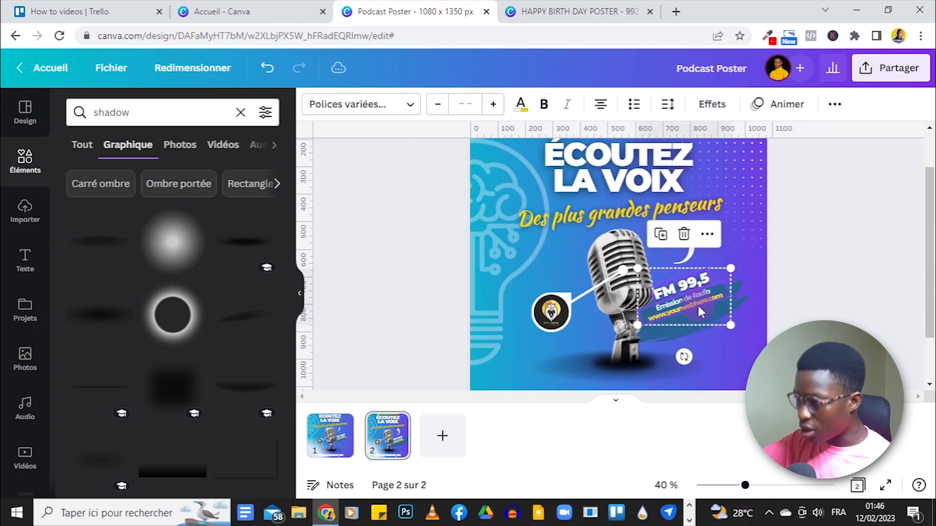
pyautogui.click(861, 306)
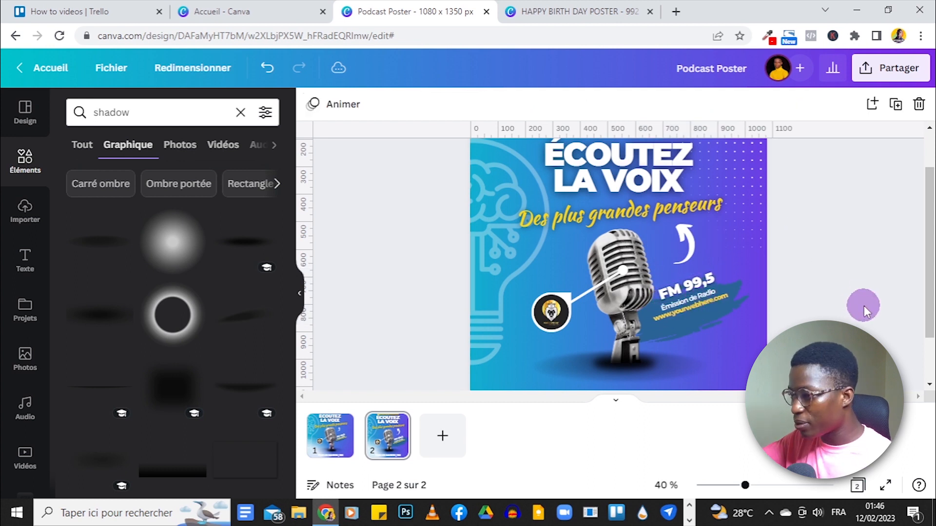
# - Review the whole page 2 poster and display it in full-screen mode
pyautogui.scroll(1, 853, 291)
pyautogui.scroll(1, 853, 291)
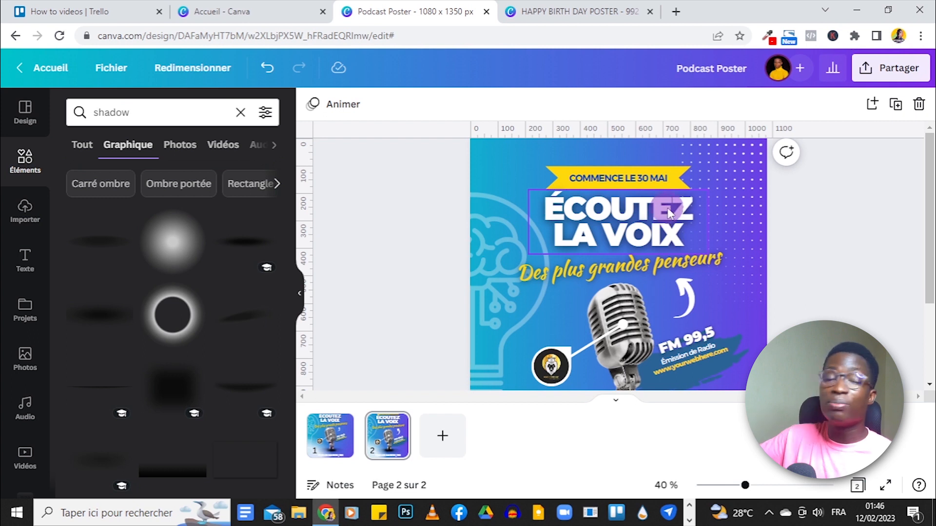
pyautogui.scroll(-1, 837, 288)
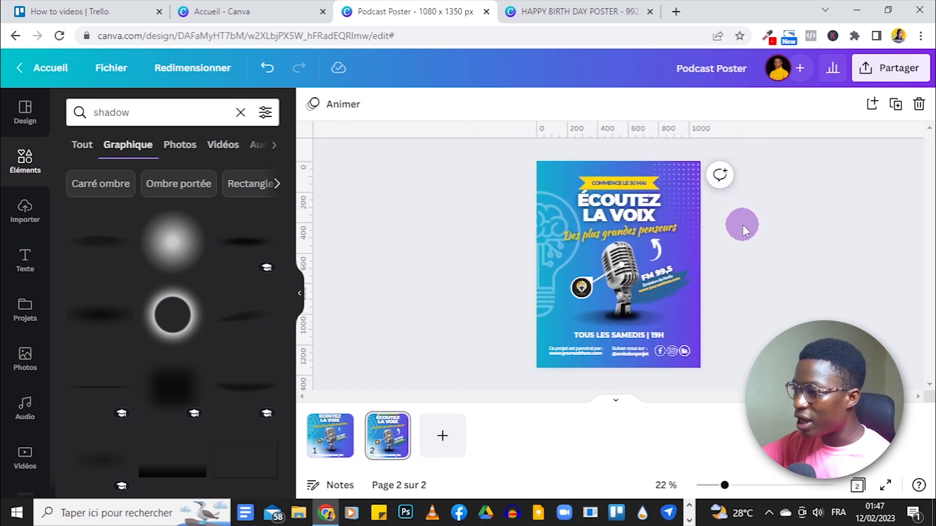
pyautogui.click(884, 485)
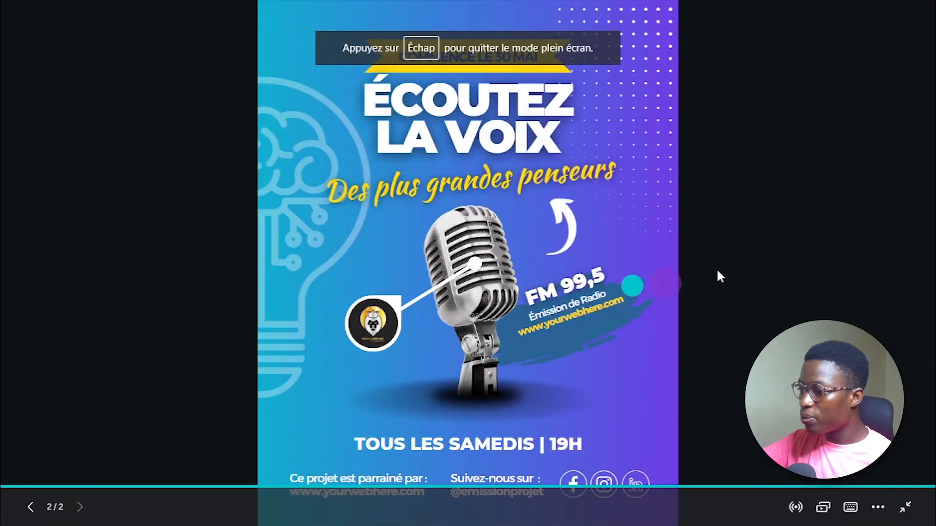